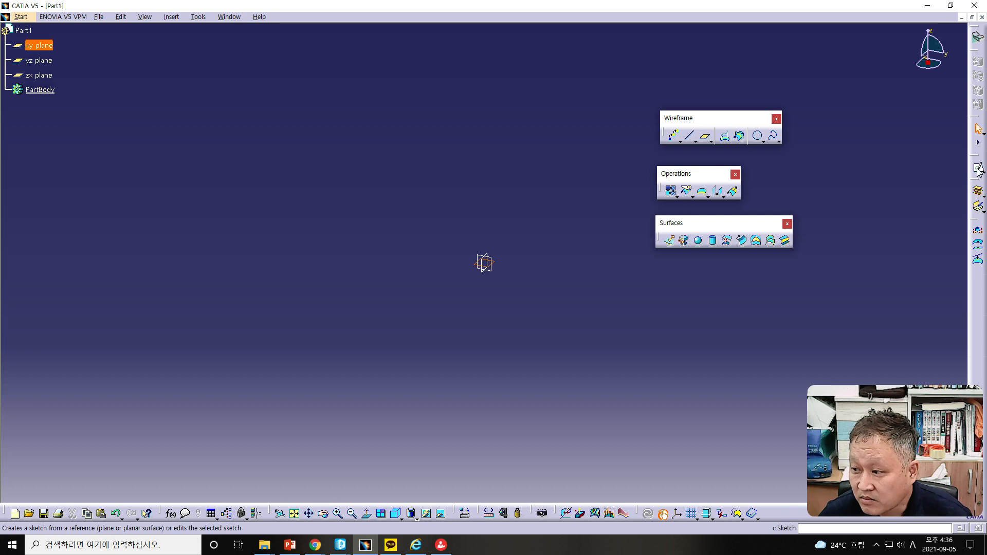
Step: Draw a six-point wavy spline in a sketch on the xy plane and exit the sketcher
left_click(839, 224)
left_click(277, 273)
left_click(378, 155)
left_click(554, 263)
left_click(613, 286)
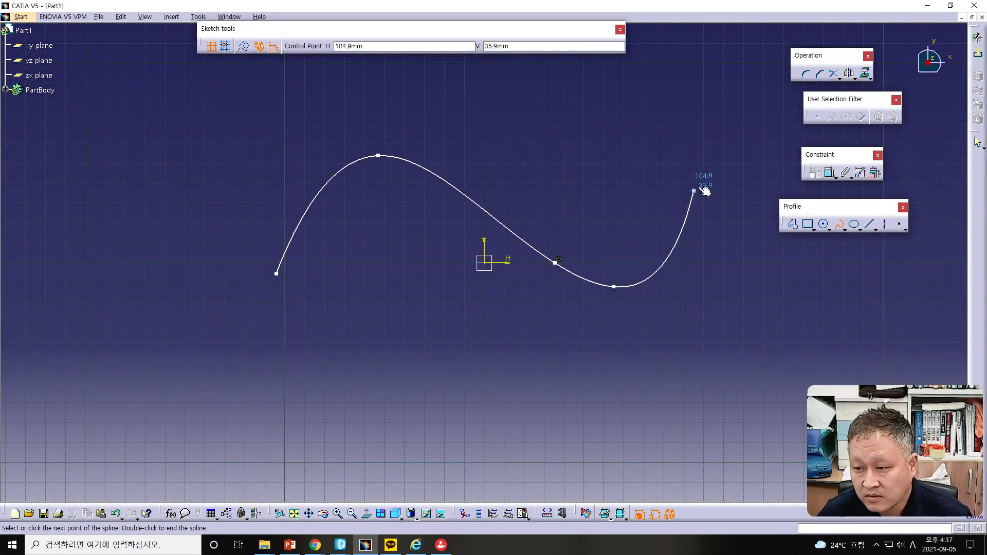
left_click(703, 184)
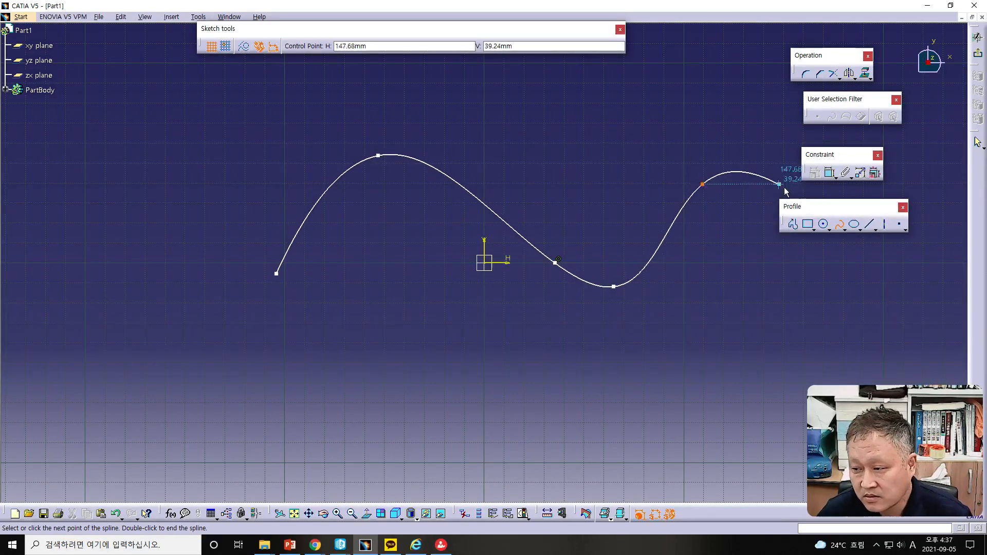
double_click(859, 250)
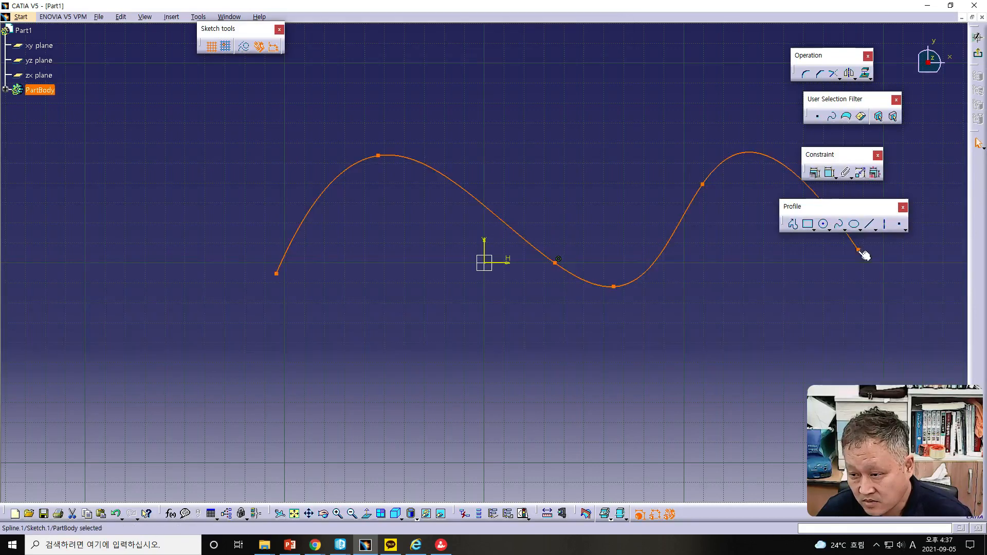
left_click(831, 255)
left_click(977, 55)
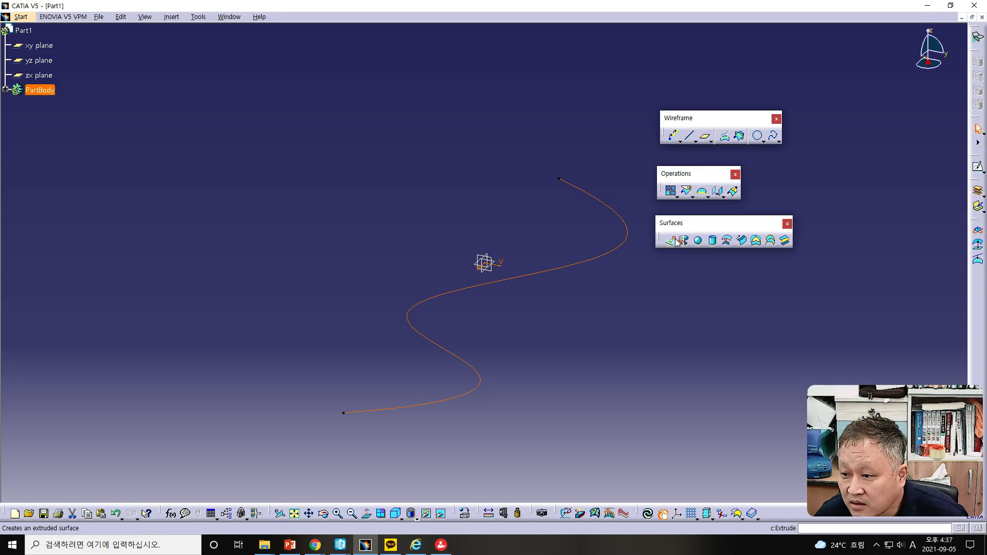
Step: Extrude the spline sketch into a surface with a first limit of 78 mm
left_click(668, 240)
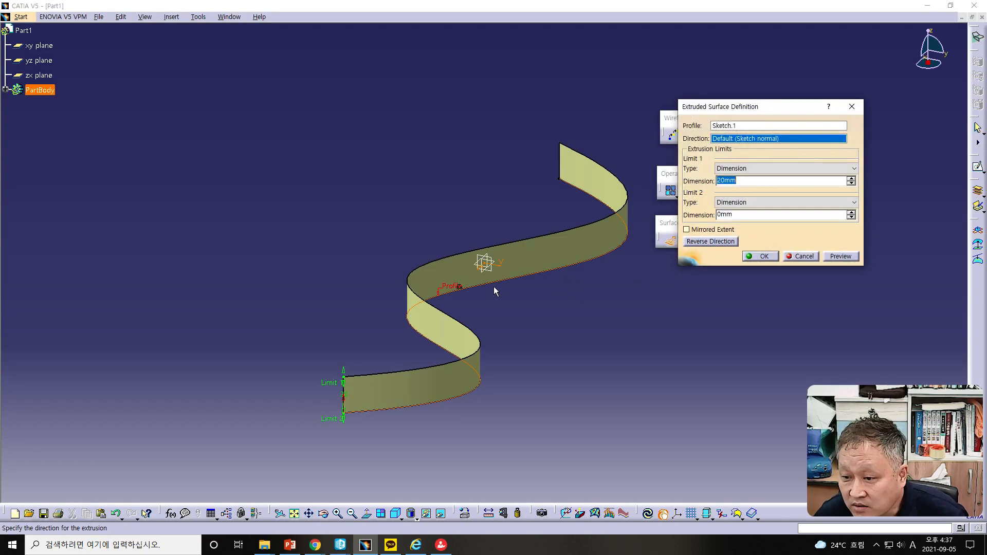
left_click_drag(348, 378, 338, 270)
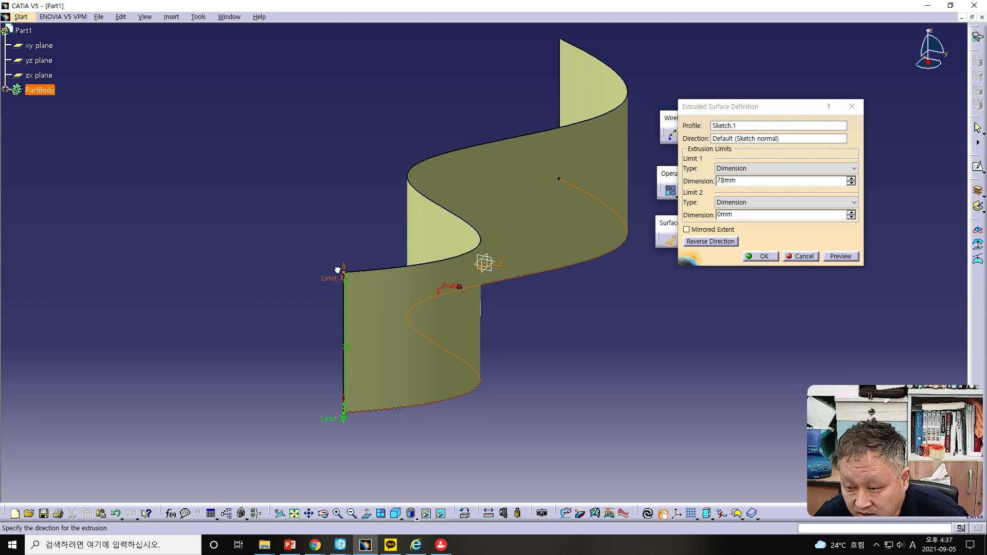
left_click(748, 257)
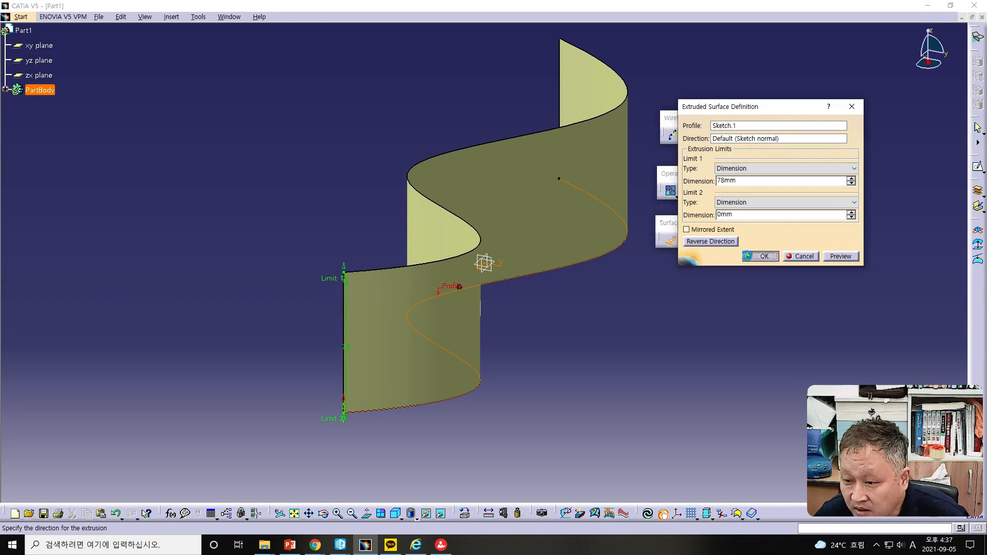
middle_click_drag(497, 356, 545, 349)
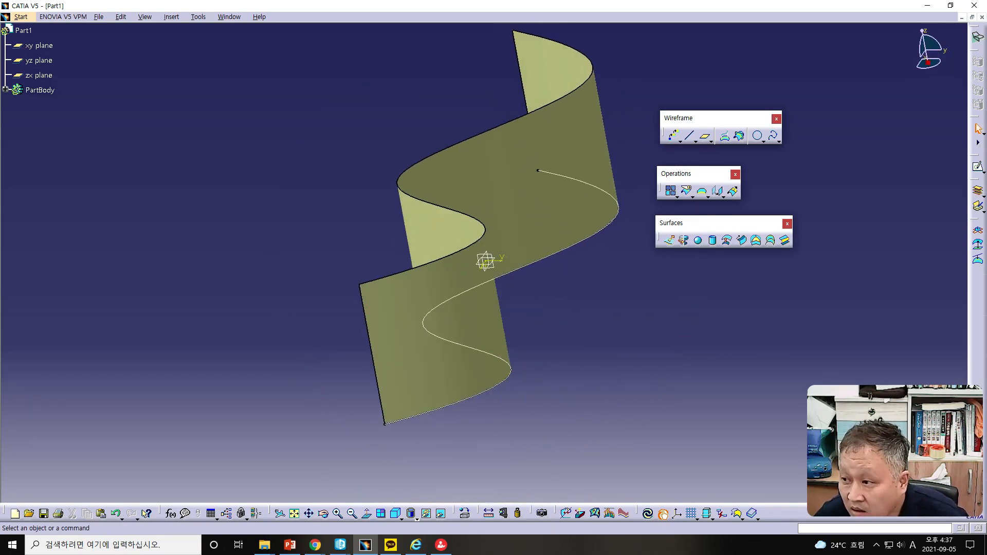
left_click(39, 61)
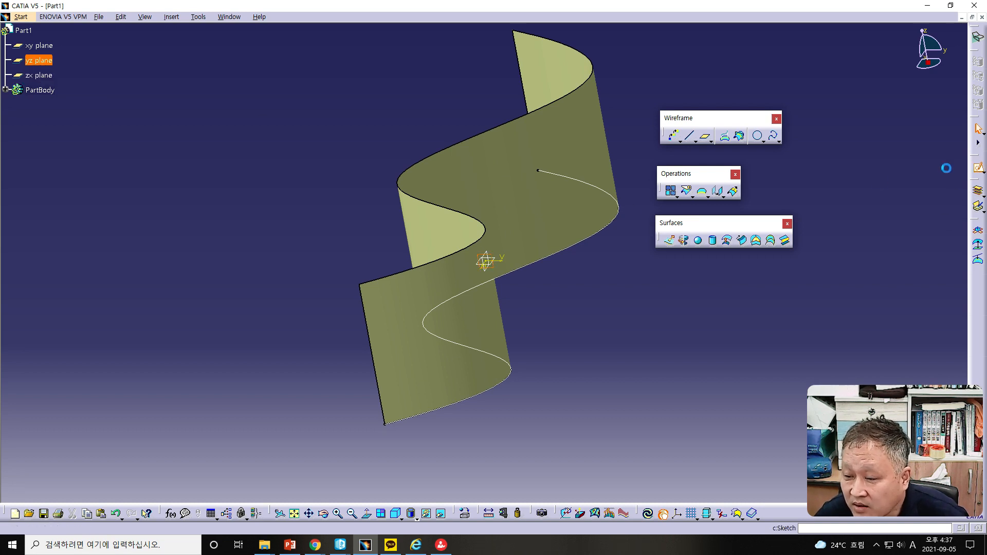
left_click(974, 167)
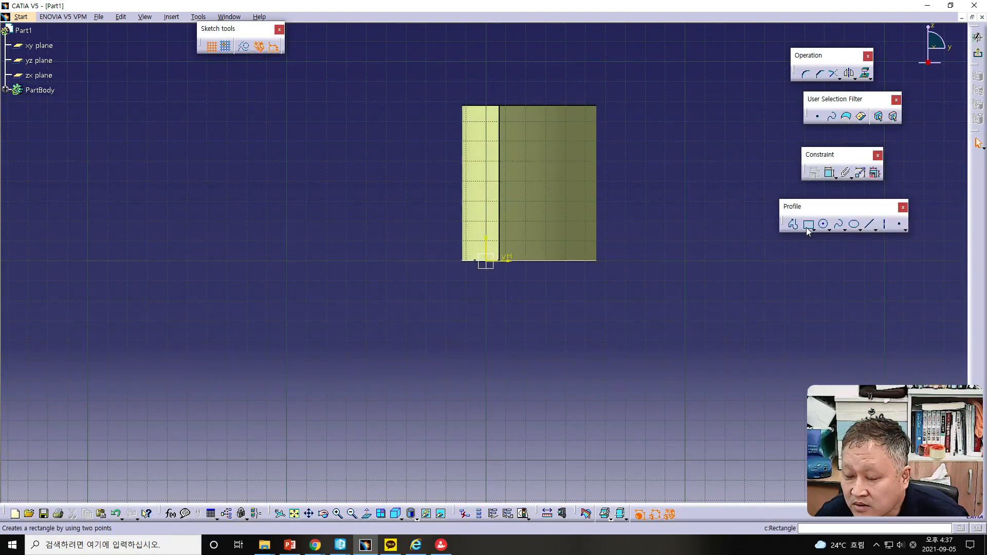
mouse_move(601, 268)
middle_mouse_down()
mouse_move(566, 278)
mouse_move(541, 326)
mouse_move(551, 299)
middle_mouse_up()
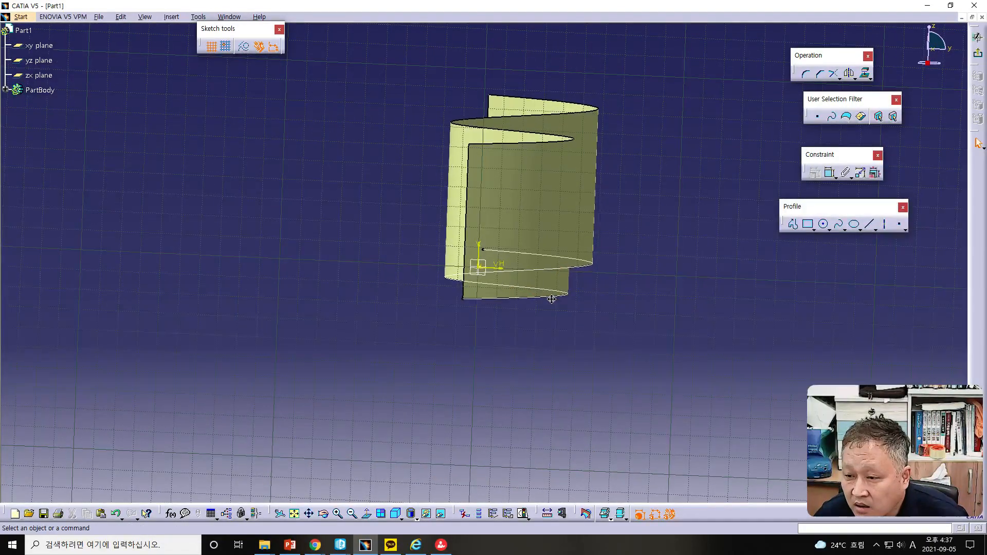
left_click(977, 37)
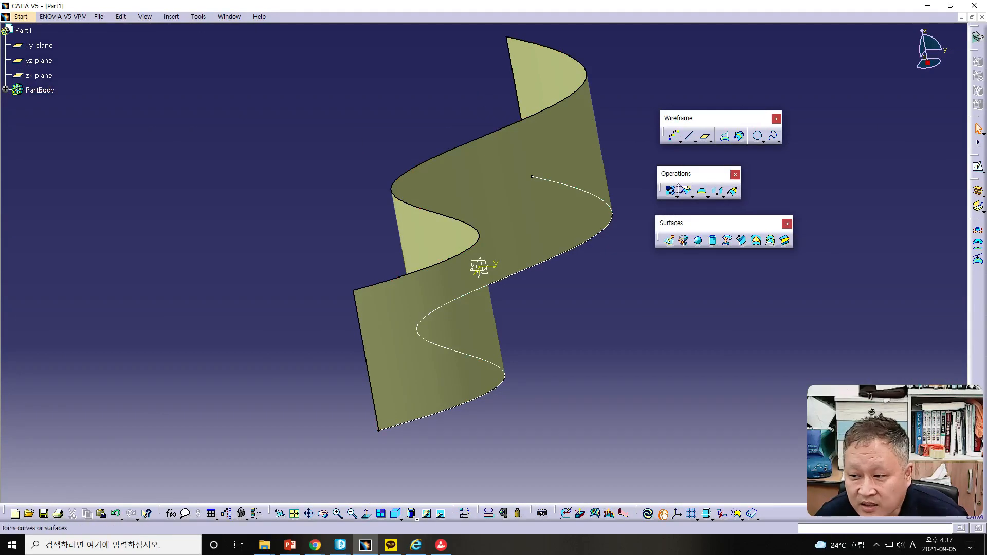
Step: Open a sketch on the zx plane, draw a seven-point wavy spline across the first surface, and exit
left_click(977, 168)
left_click(42, 75)
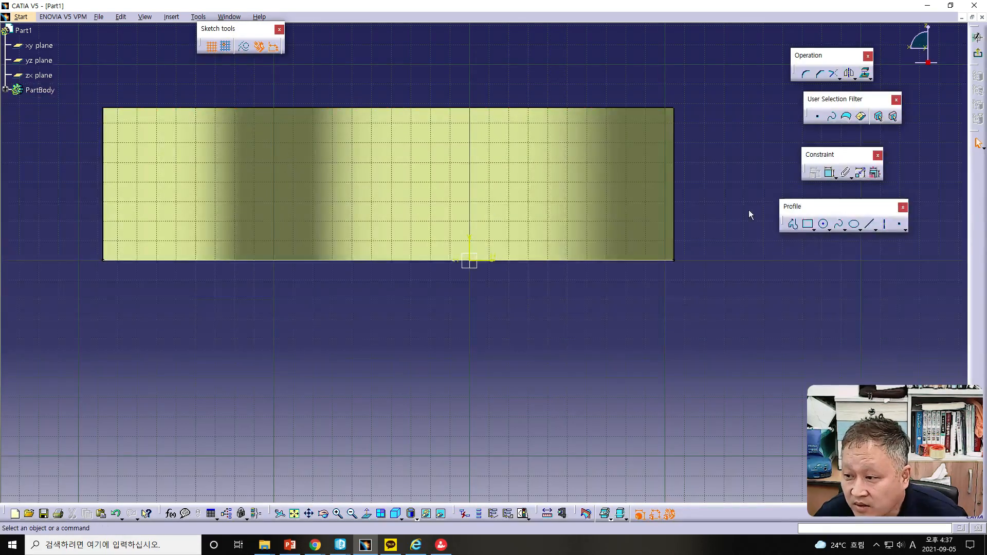
left_click(840, 228)
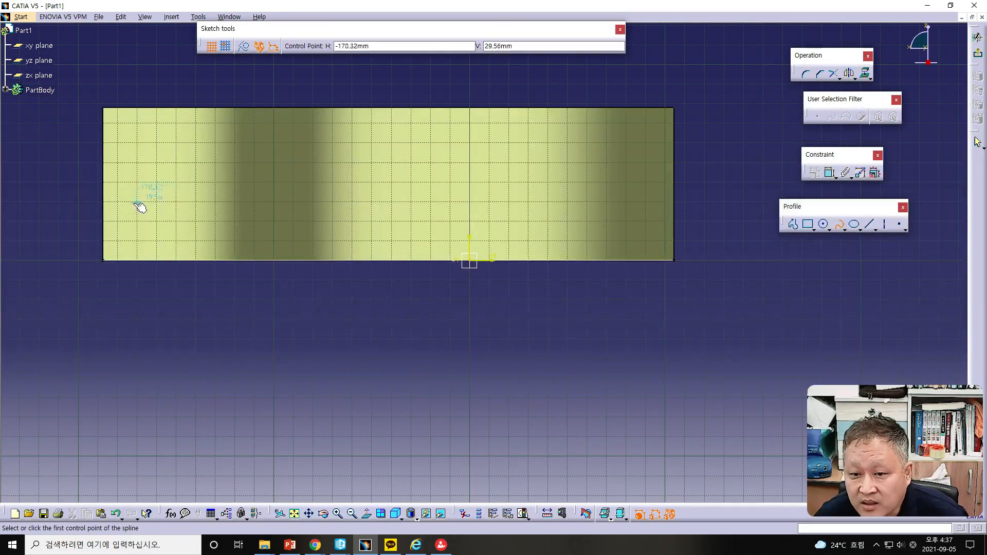
left_click(103, 202)
left_click(218, 87)
left_click(420, 202)
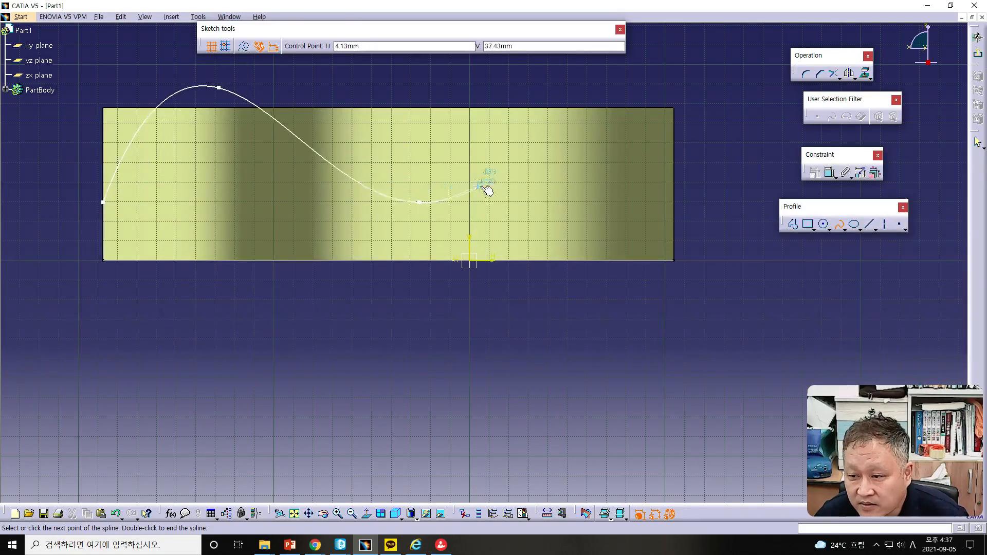
left_click(525, 148)
left_click(602, 143)
left_click(645, 190)
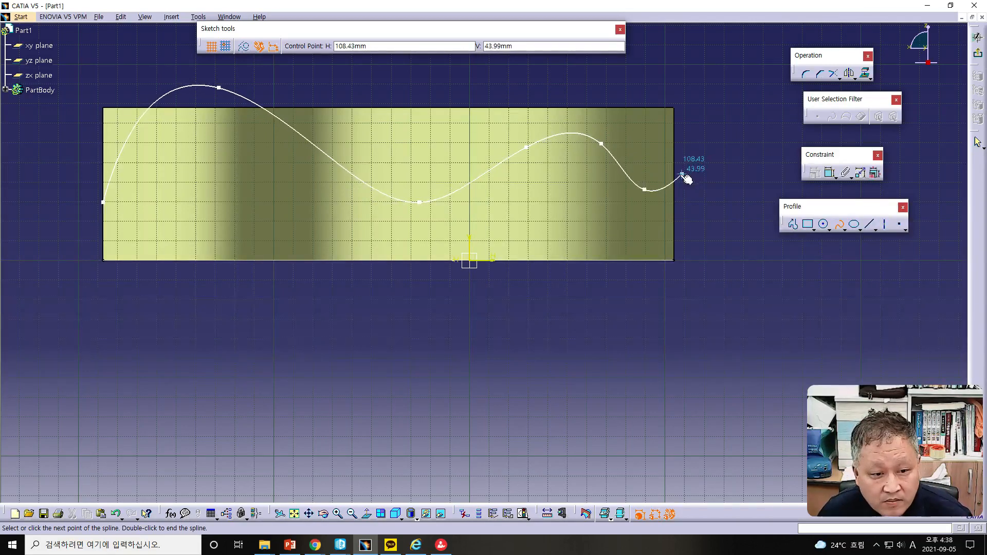
double_click(704, 155)
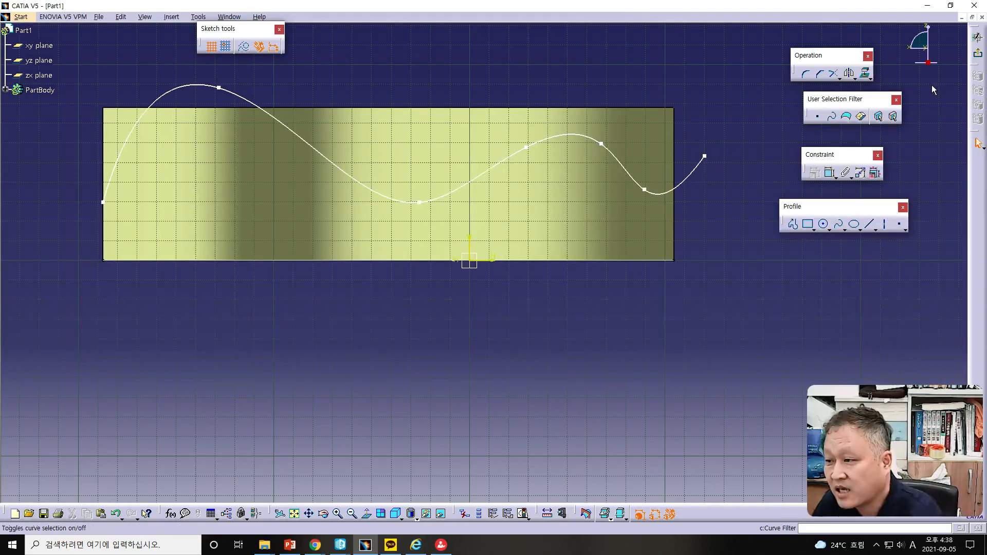
left_click(977, 54)
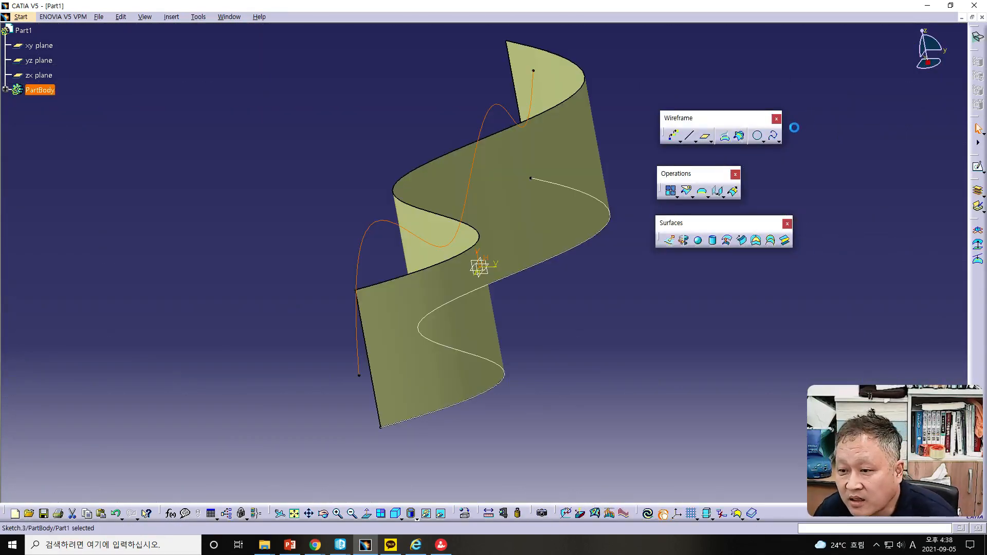
Step: Extrude the second spline sketch into a surface 78 mm long
middle_click_drag(606, 340, 574, 324)
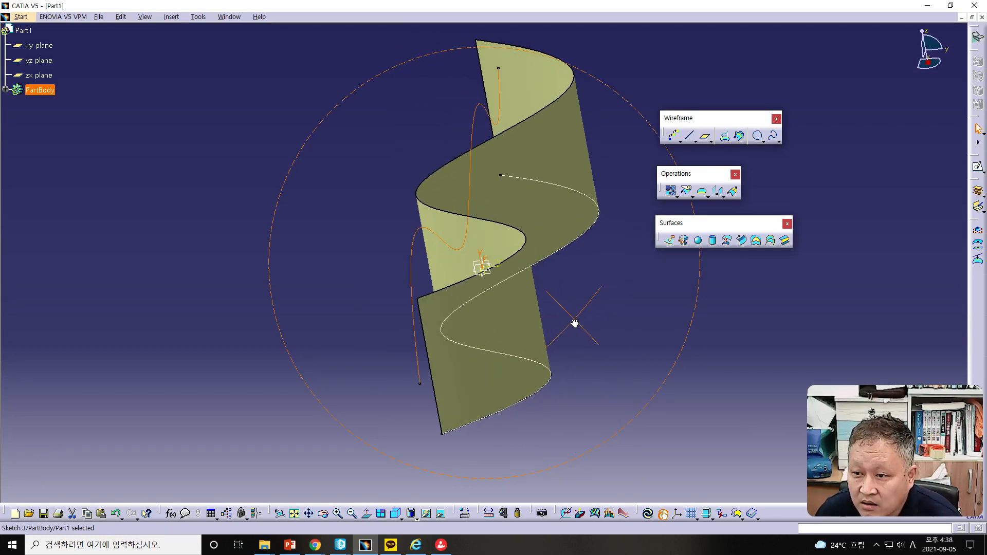
left_click(668, 240)
middle_click_drag(565, 351, 305, 315)
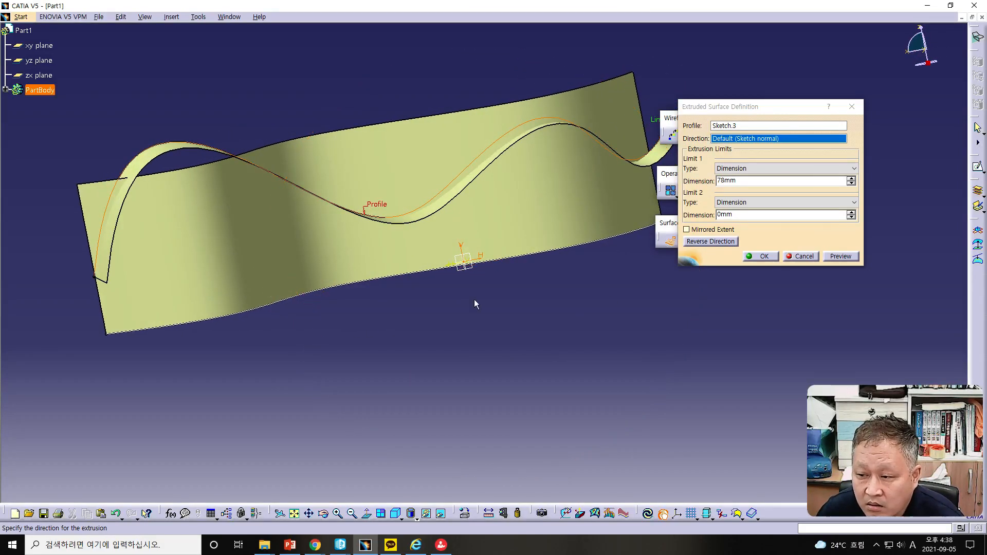
left_click(762, 255)
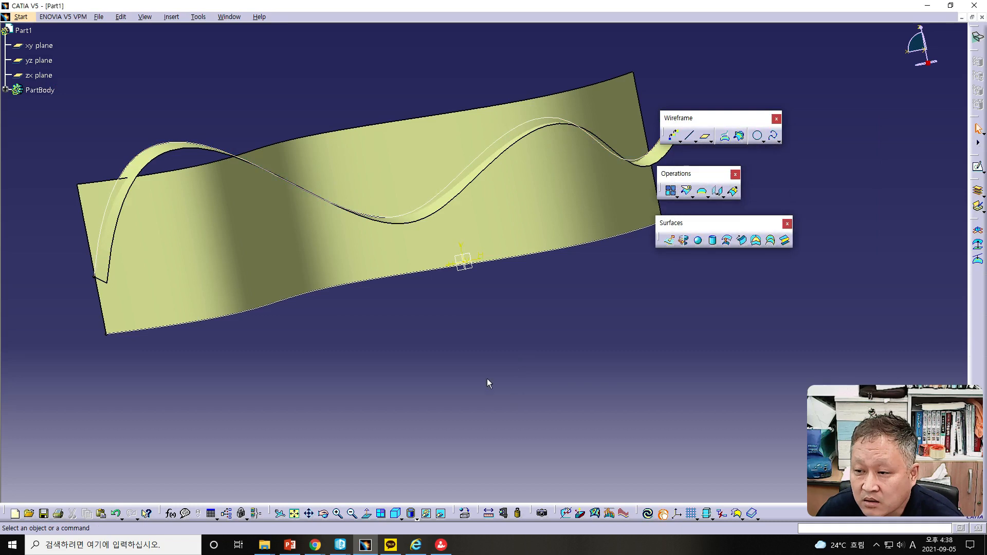
Step: Edit Sketch.3, dragging its upper spline point down and its left endpoint outward past the surface edge, then exit
left_click(6, 90)
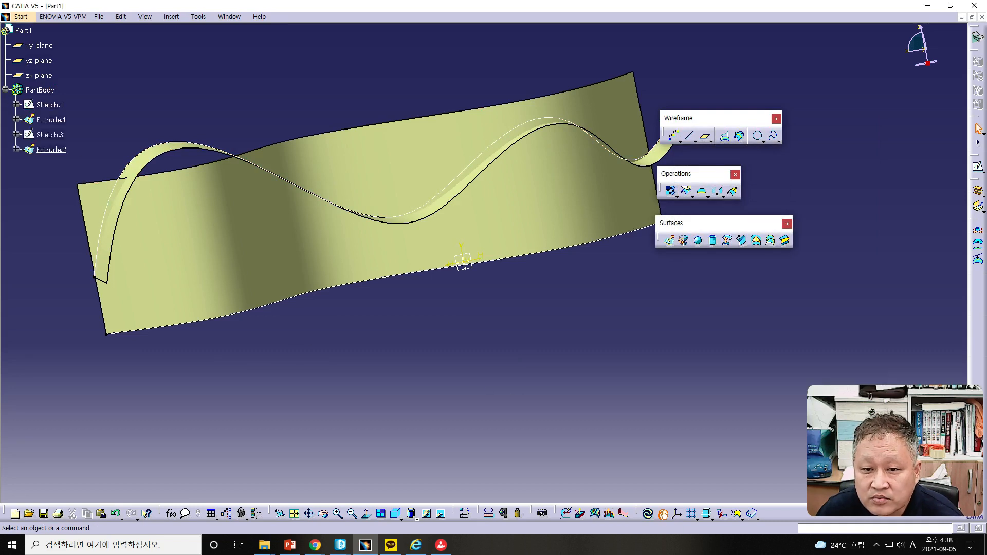
double_click(48, 135)
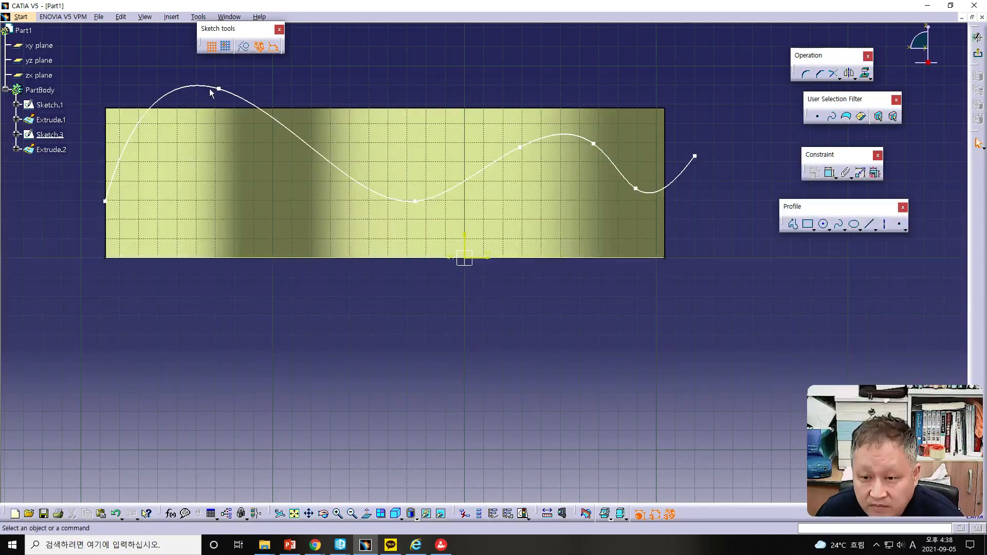
left_click_drag(219, 92, 222, 120)
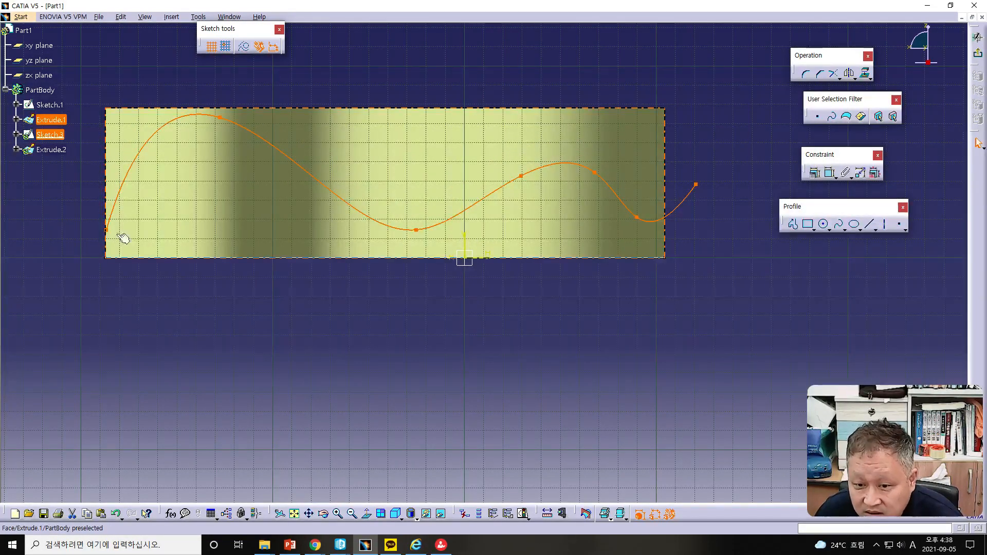
left_click_drag(106, 230, 85, 239)
left_click_drag(220, 118, 232, 136)
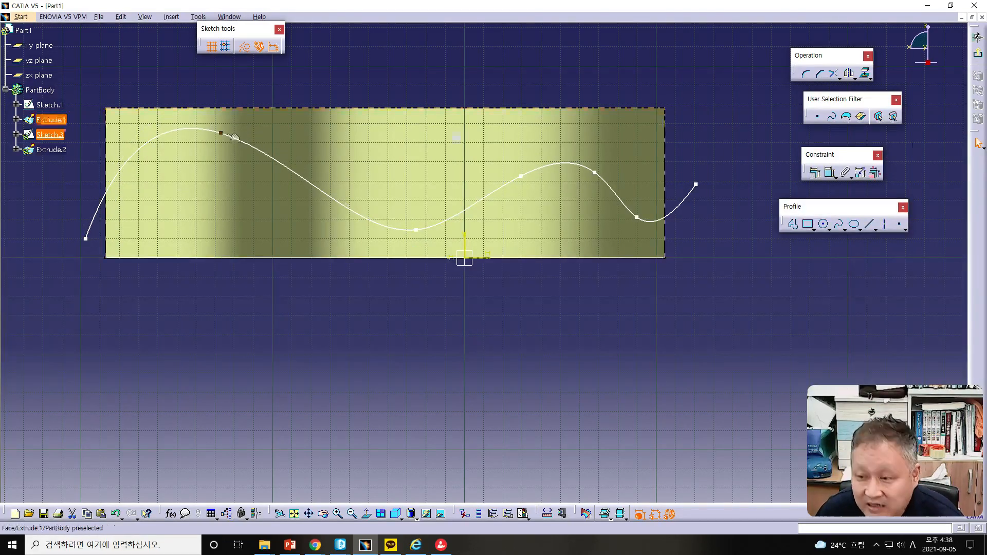
left_click(977, 53)
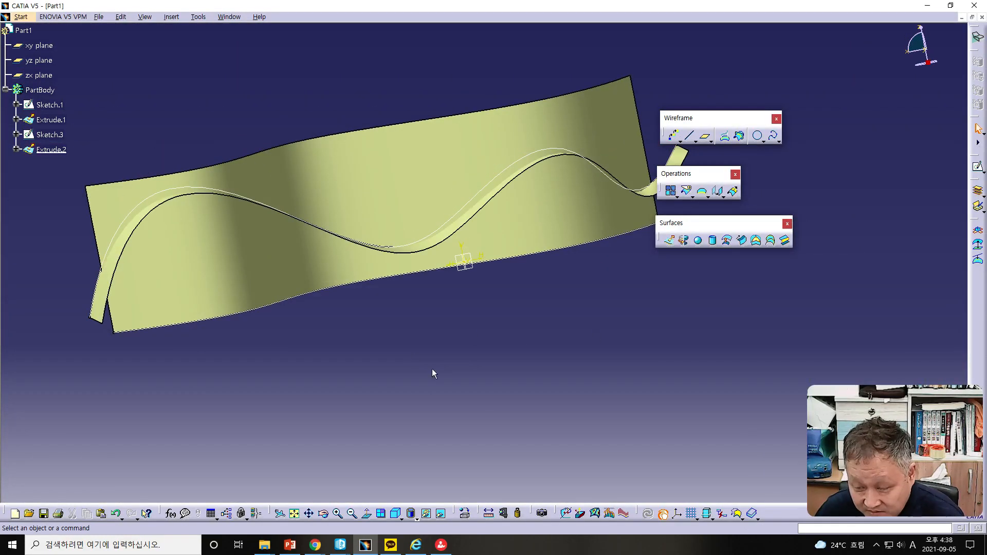
middle_click_drag(453, 353, 517, 392)
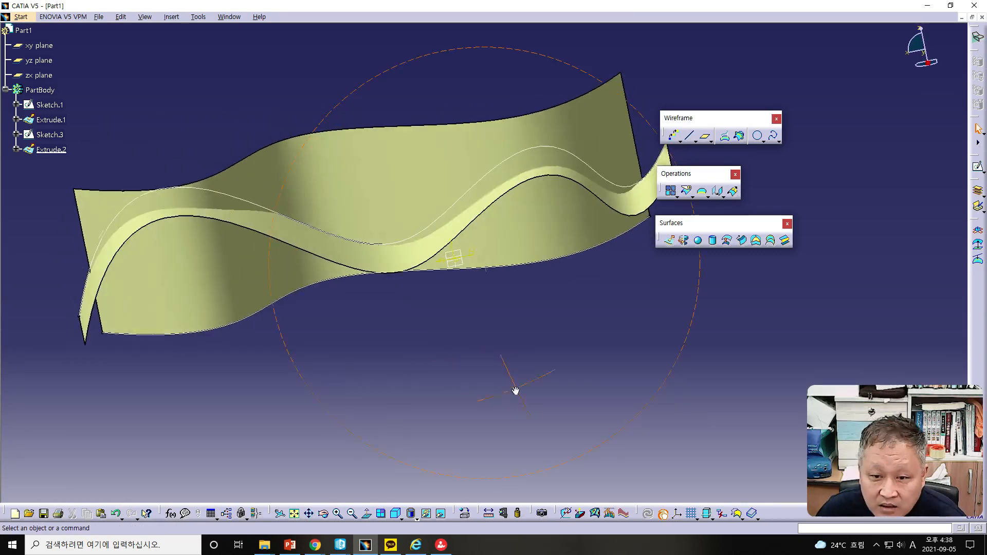
middle_click_drag(414, 319, 556, 357)
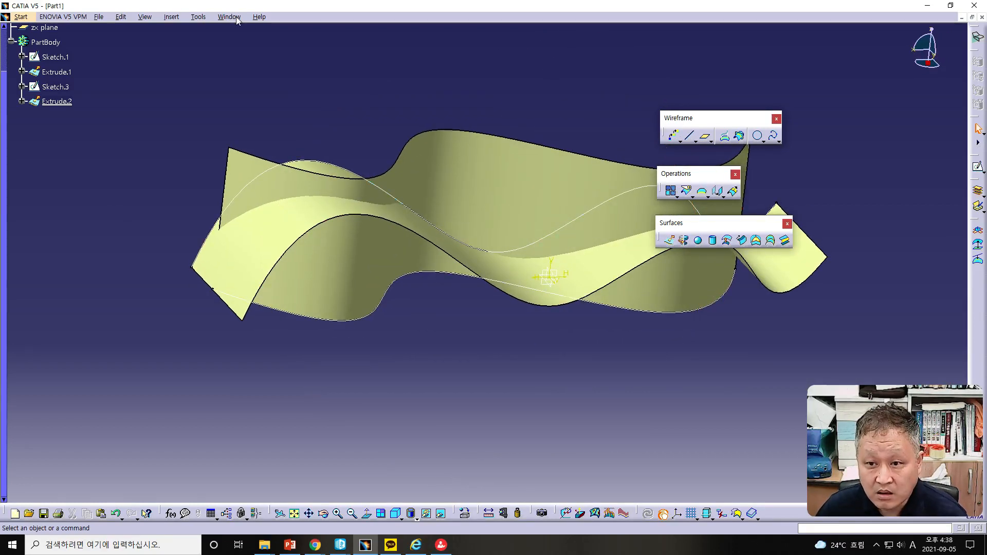
left_click(196, 17)
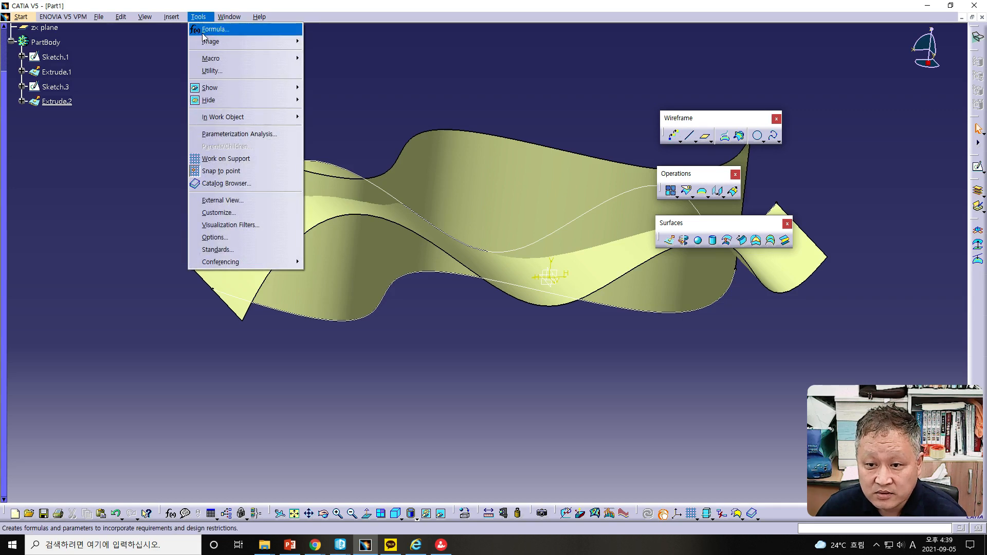
mouse_move(79, 19)
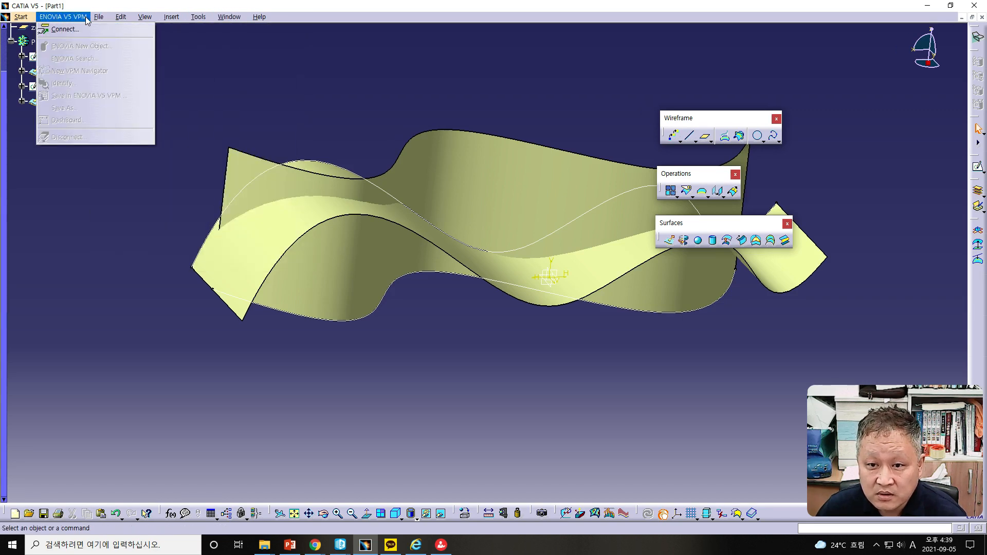
mouse_move(117, 20)
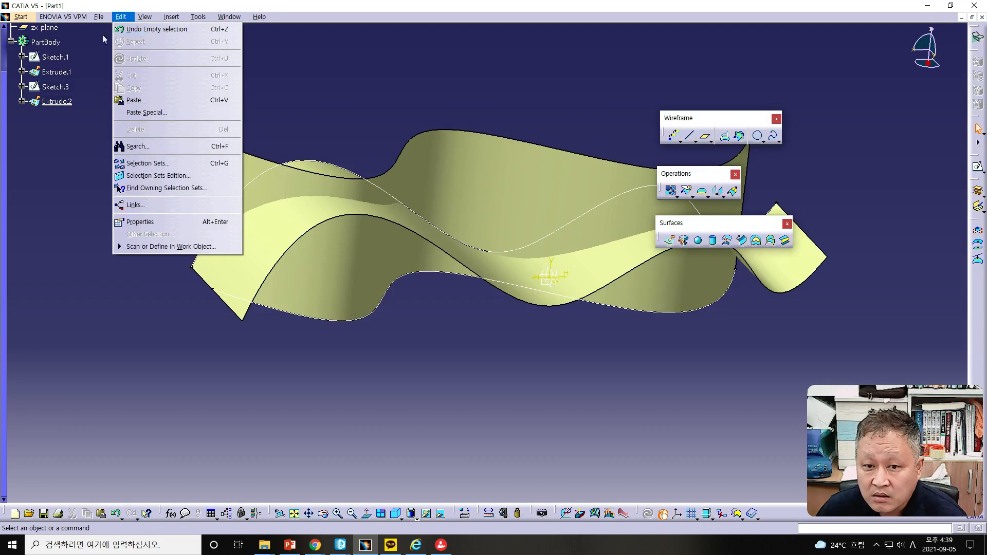
left_click(3, 116)
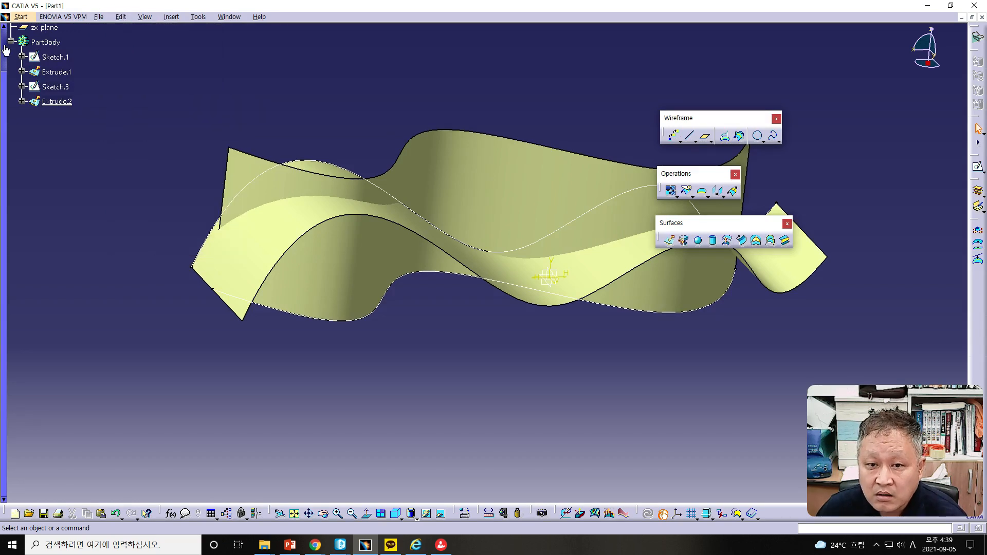
left_click_drag(3, 97, 21, 7)
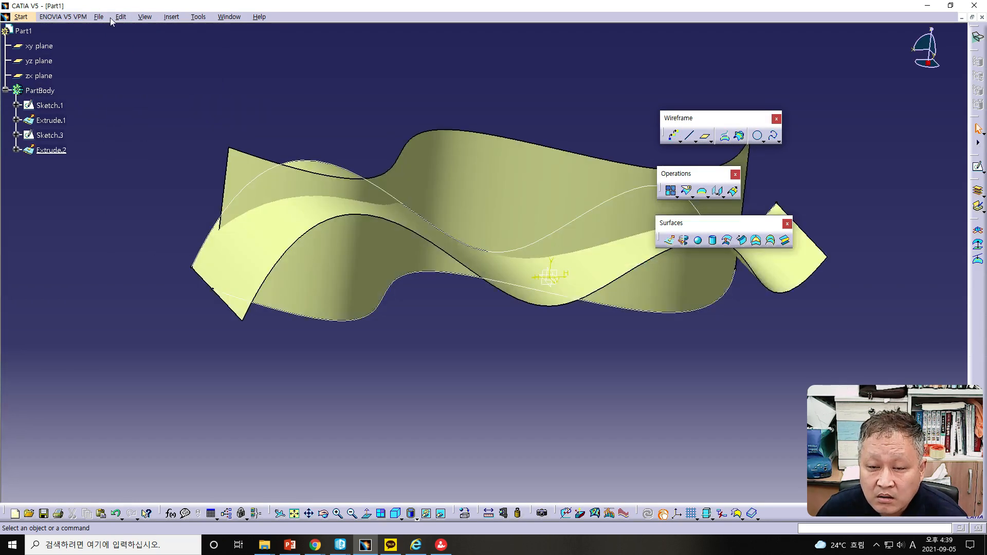
left_click(149, 19)
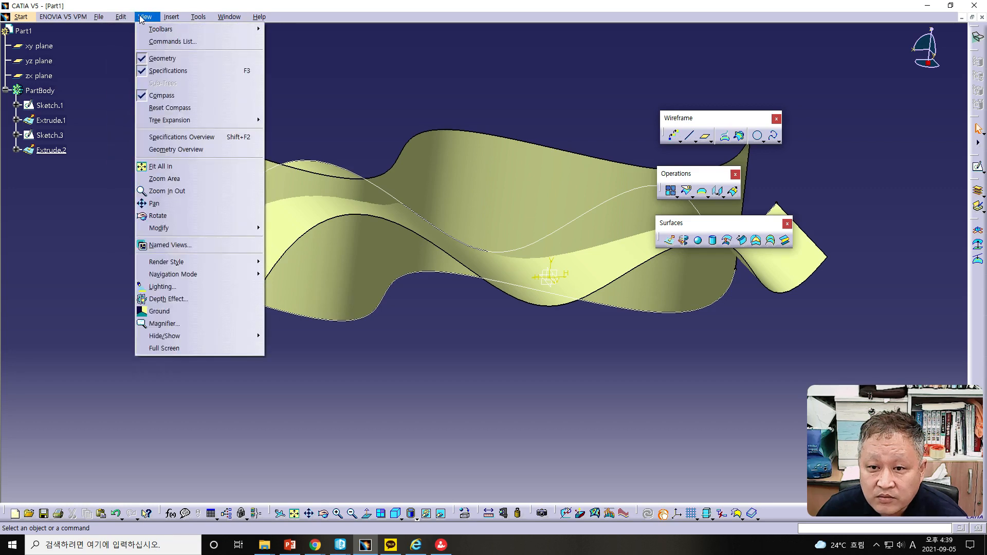
mouse_move(152, 33)
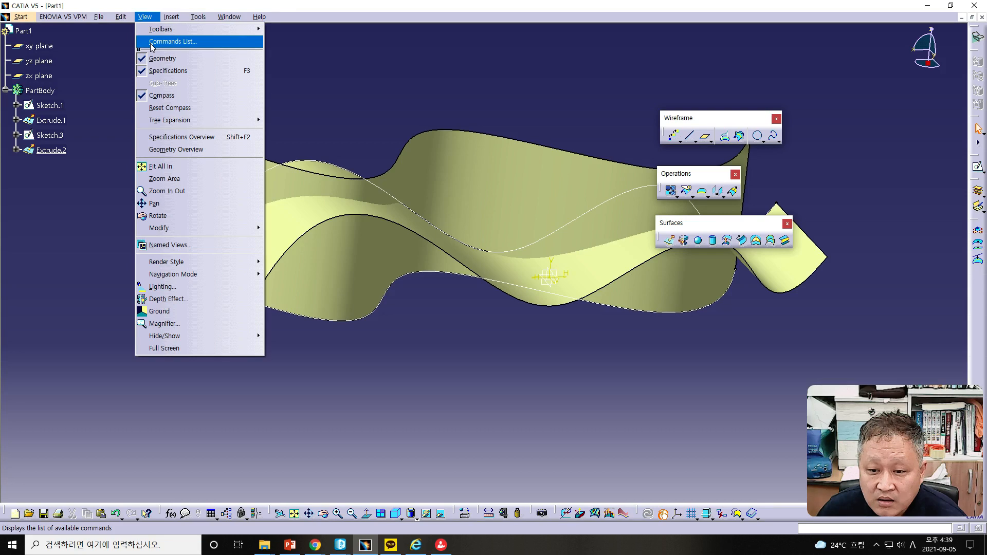
mouse_move(128, 19)
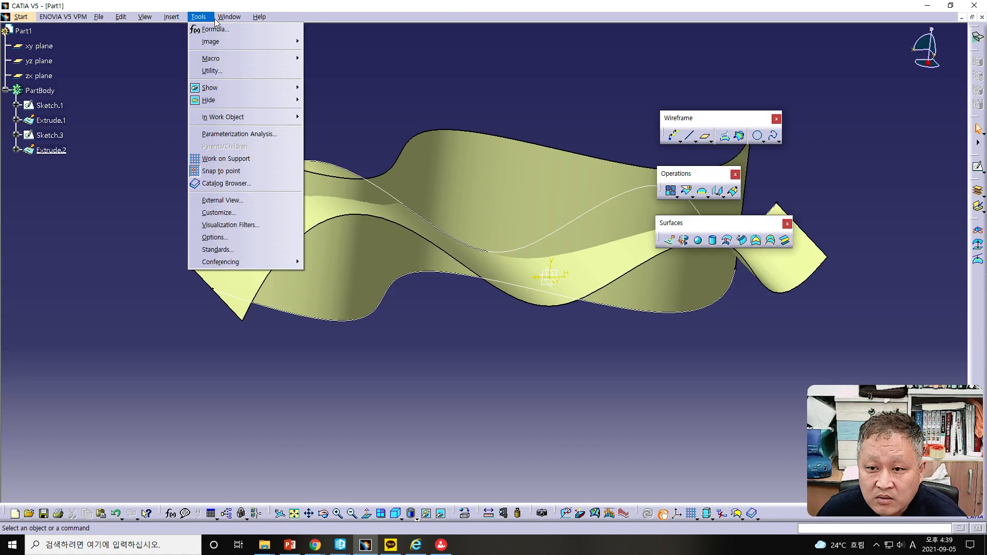
mouse_move(49, 22)
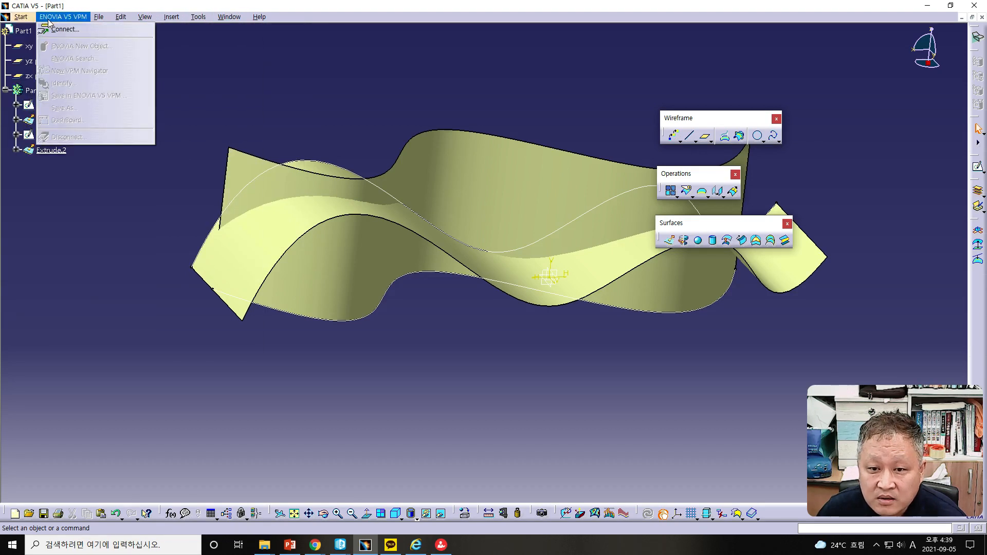
mouse_move(93, 20)
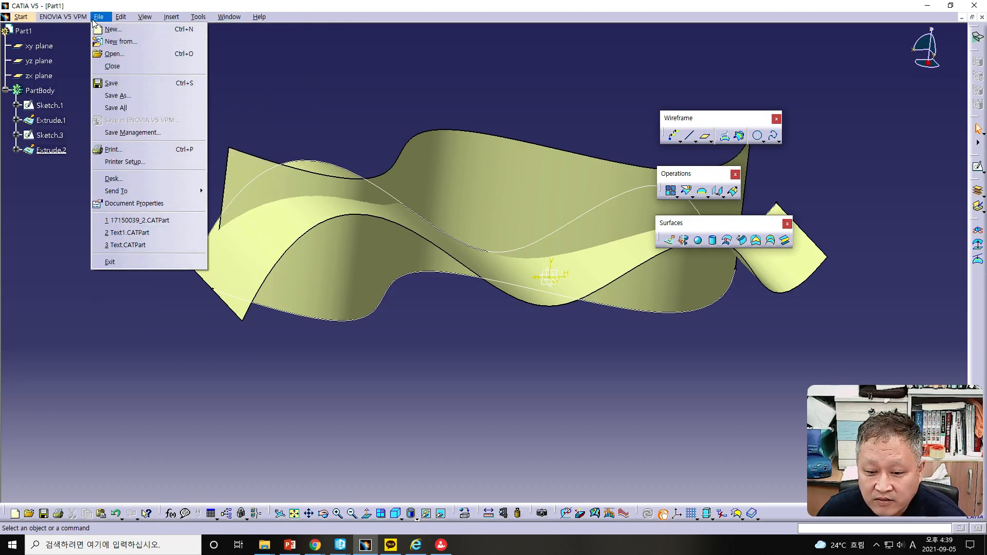
left_click(57, 223)
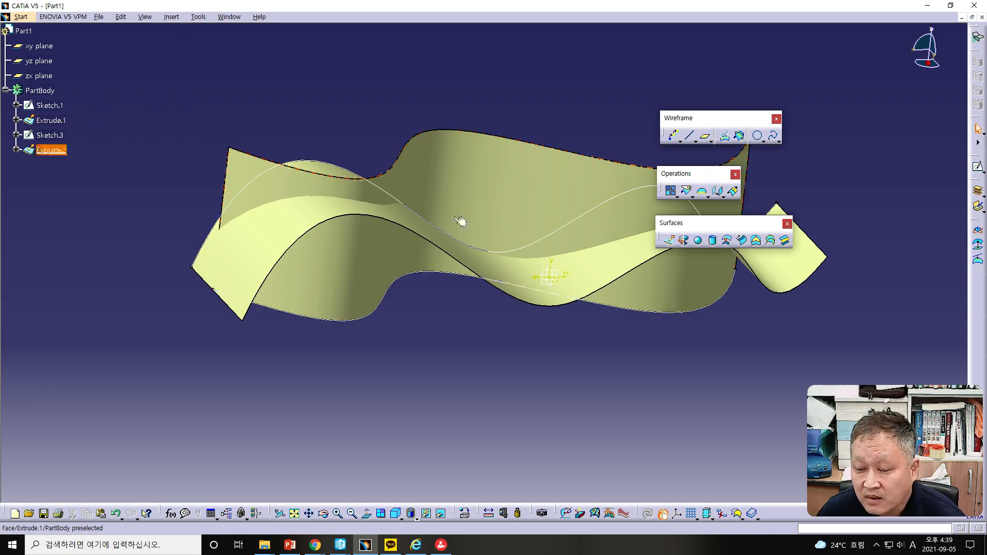
Step: Select the first extruded surface and give it a dark red colour through the graphic properties
right_click(491, 201)
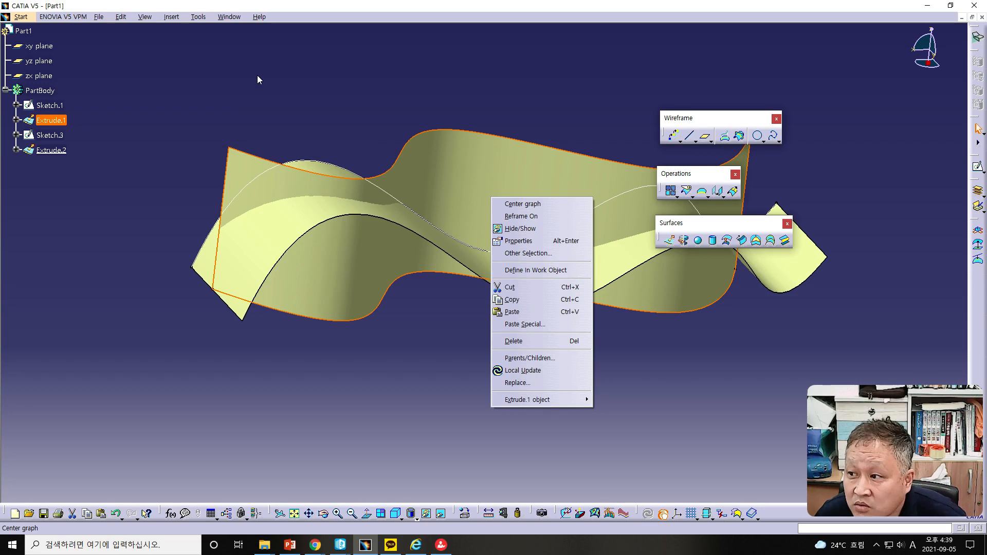
left_click(124, 18)
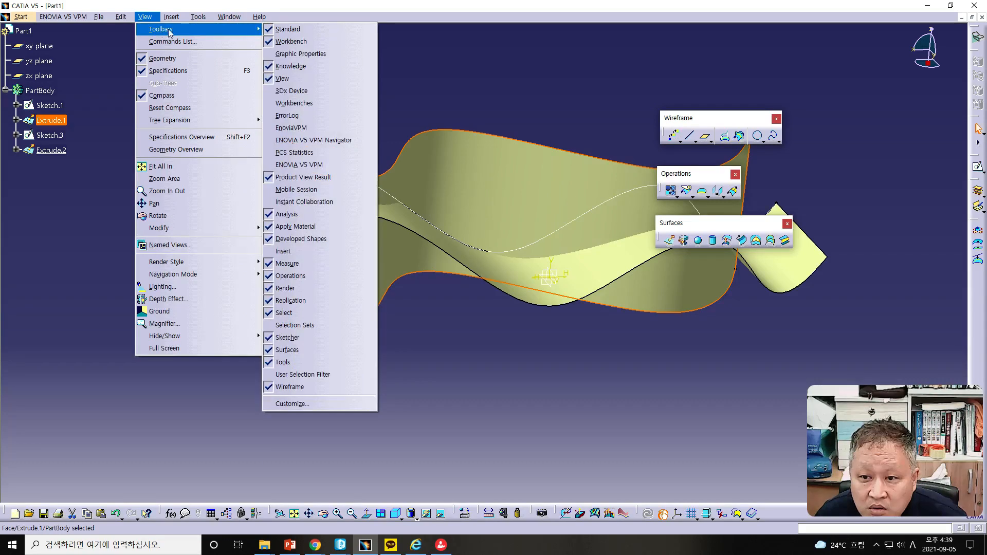
left_click(297, 54)
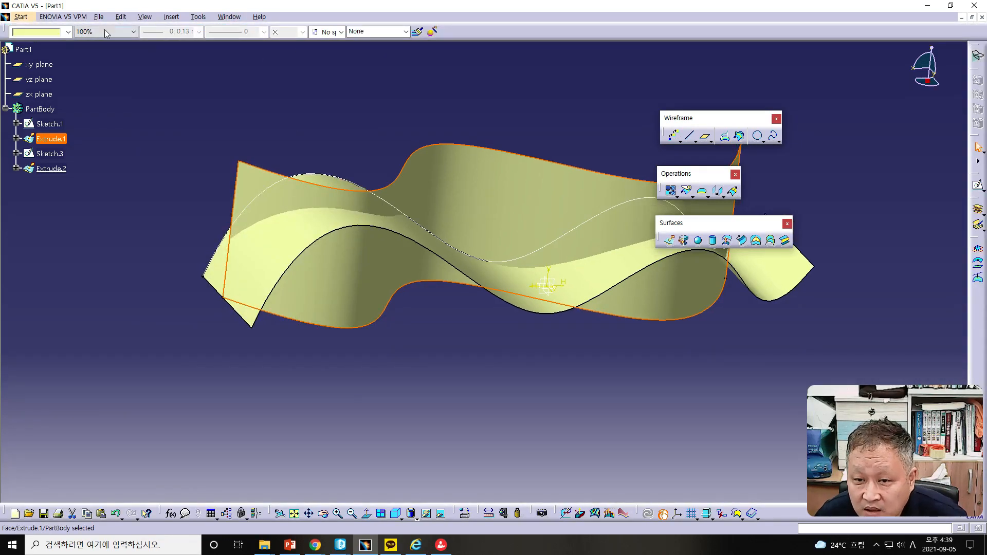
left_click(68, 32)
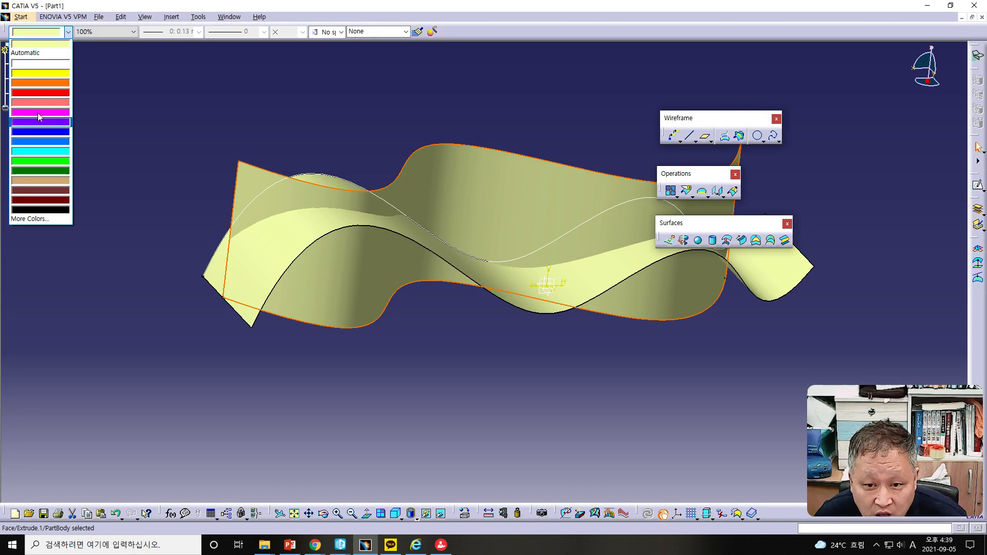
left_click(42, 190)
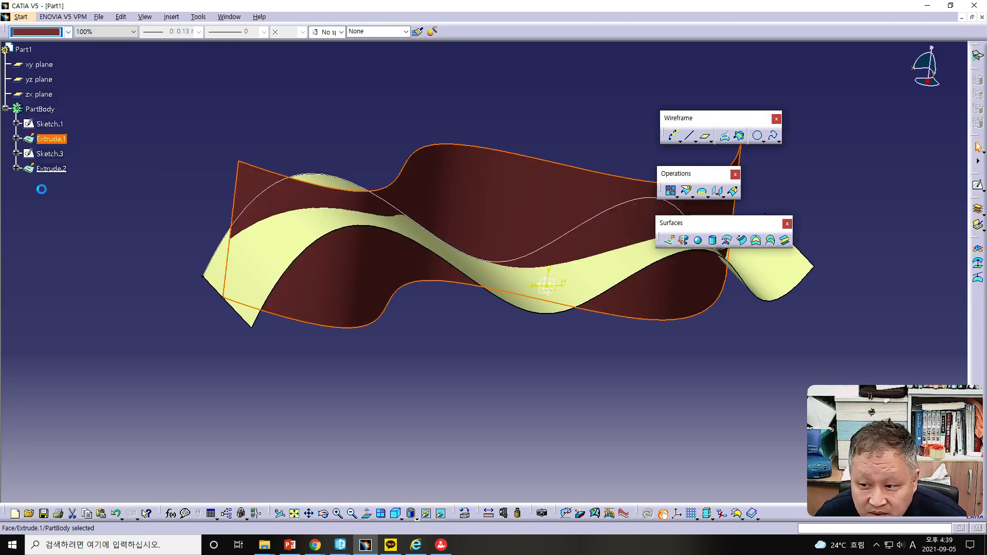
left_click(178, 176)
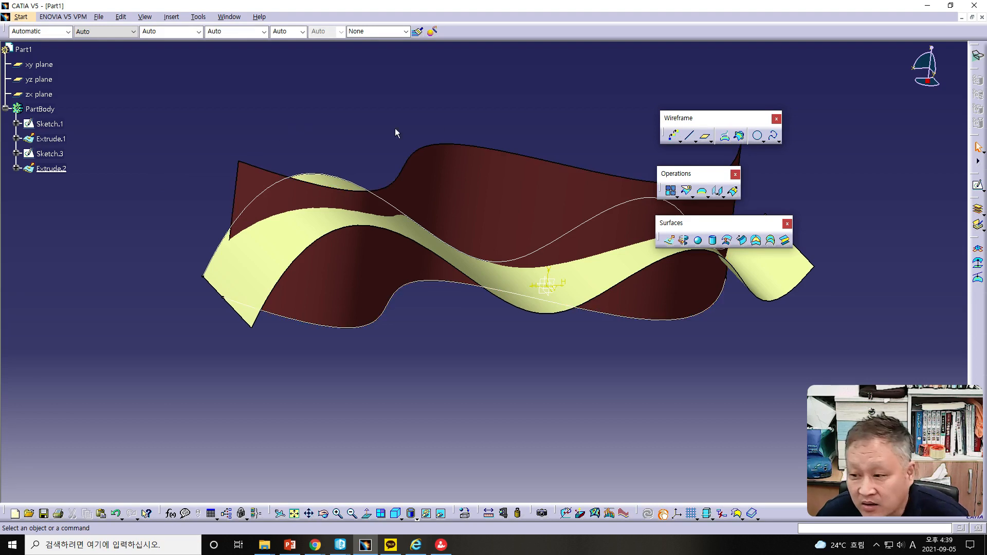
Step: Edit Sketch.1, dragging its upper spline point down and its left endpoint outward, then exit and update the part
middle_click_drag(430, 161, 452, 326)
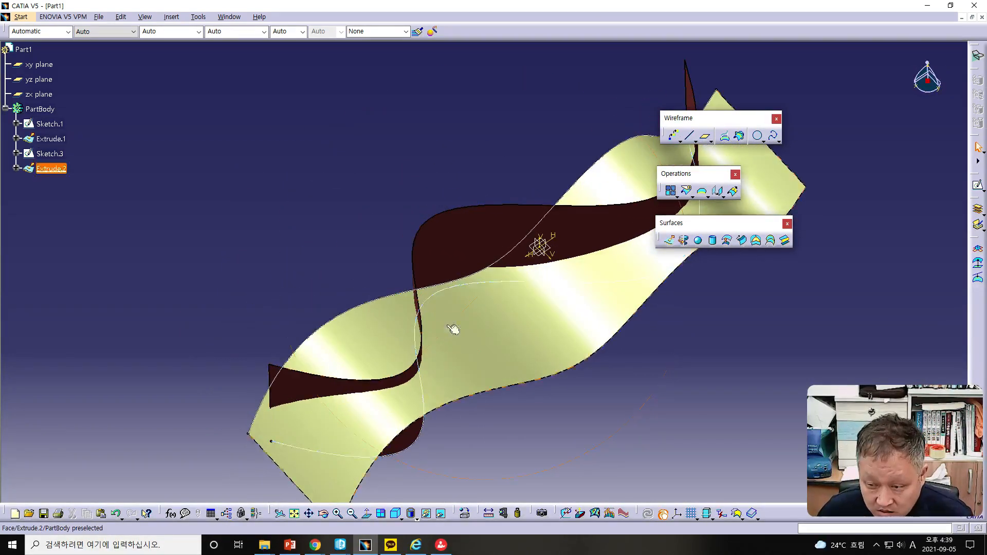
middle_click_drag(537, 227, 389, 293)
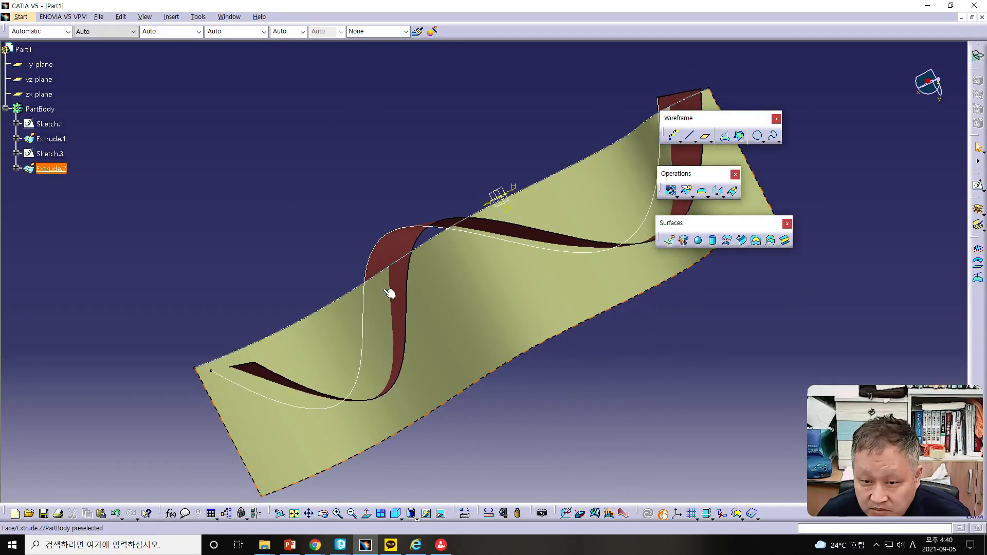
double_click(50, 154)
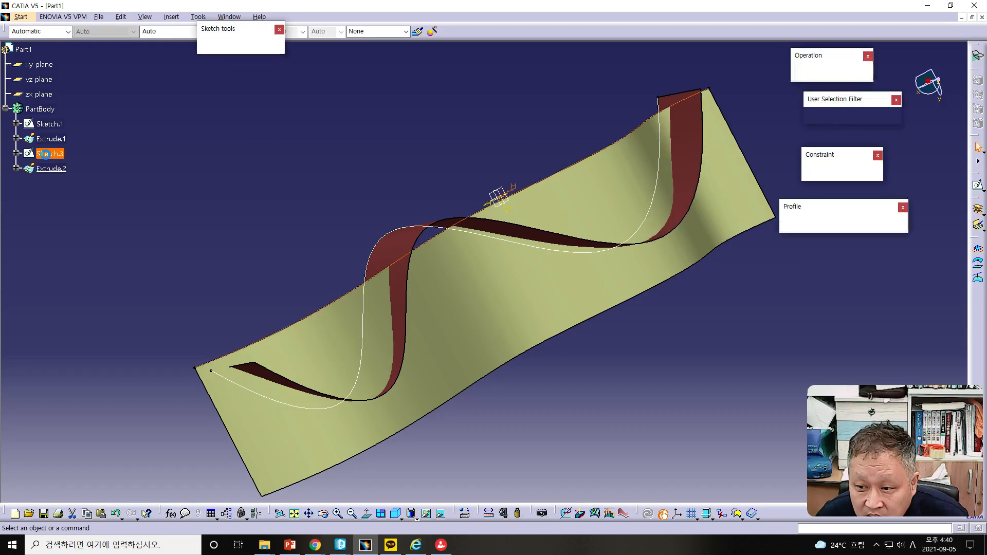
left_click(294, 514)
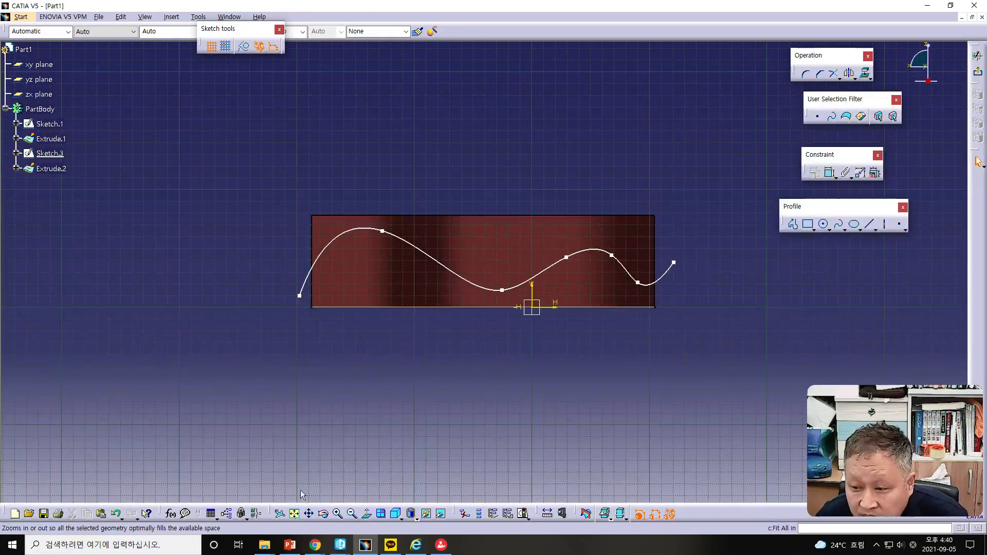
left_click(978, 74)
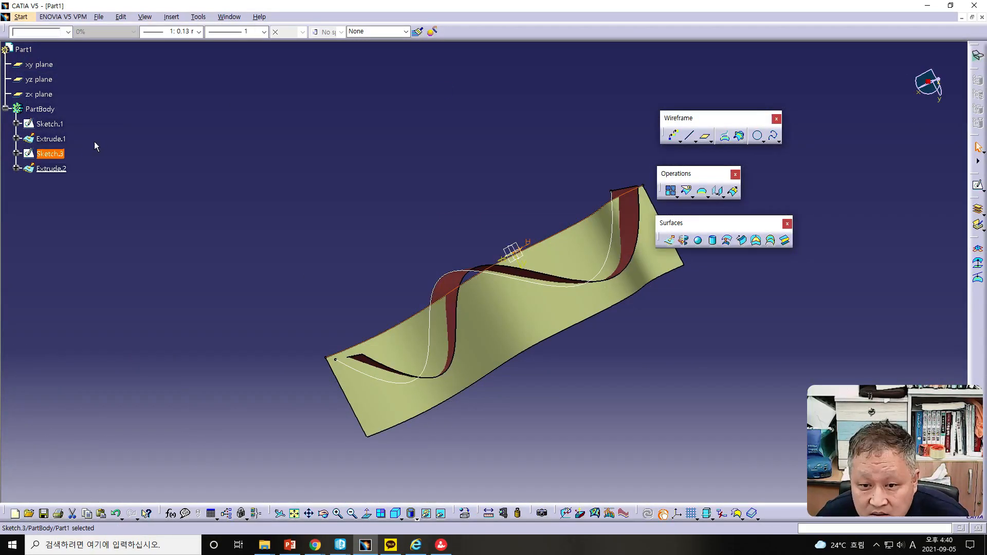
double_click(49, 124)
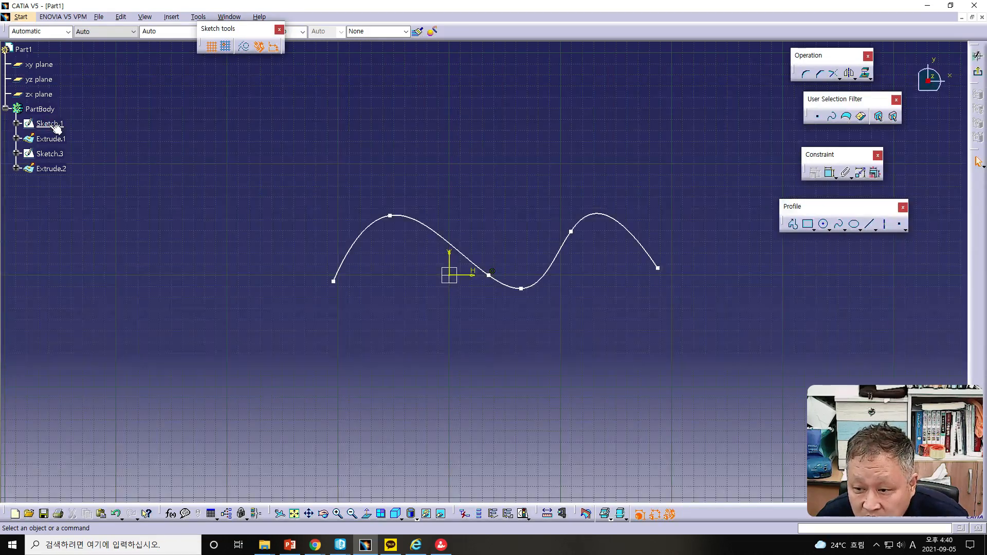
left_click_drag(392, 216, 392, 228)
left_click_drag(331, 288, 301, 285)
left_click(977, 56)
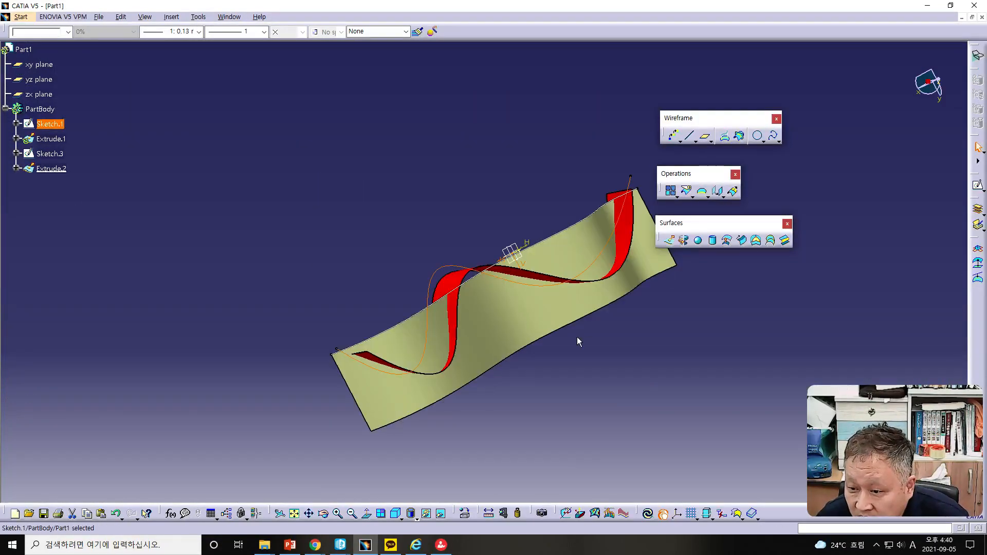
left_click(647, 512)
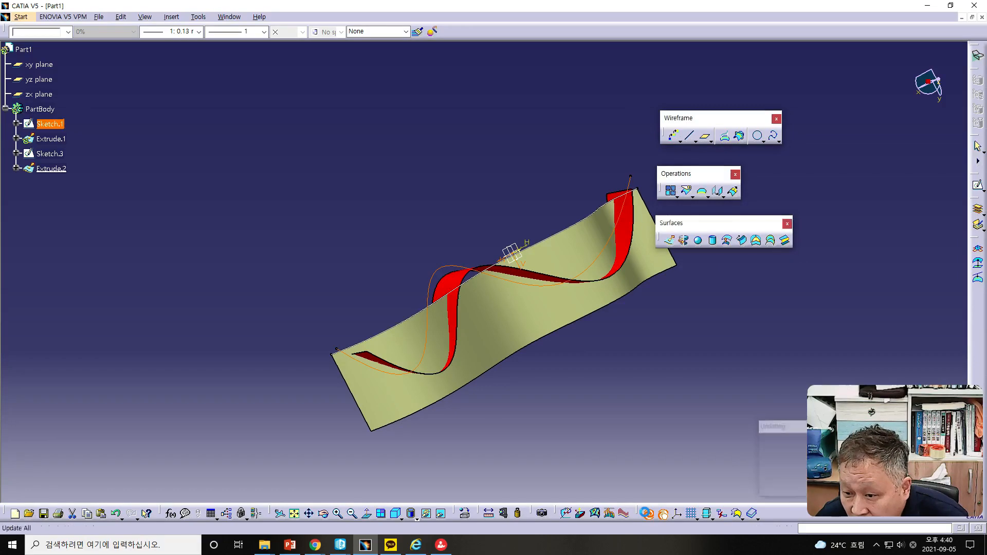
Step: Inspect the first extrusion's definition and Sketch.1 without making any changes
mouse_move(547, 376)
middle_mouse_down()
mouse_move(493, 342)
mouse_move(490, 278)
mouse_move(494, 310)
mouse_move(422, 299)
middle_mouse_up()
mouse_move(550, 317)
middle_mouse_down()
mouse_move(552, 382)
mouse_move(542, 399)
mouse_move(521, 401)
middle_mouse_up()
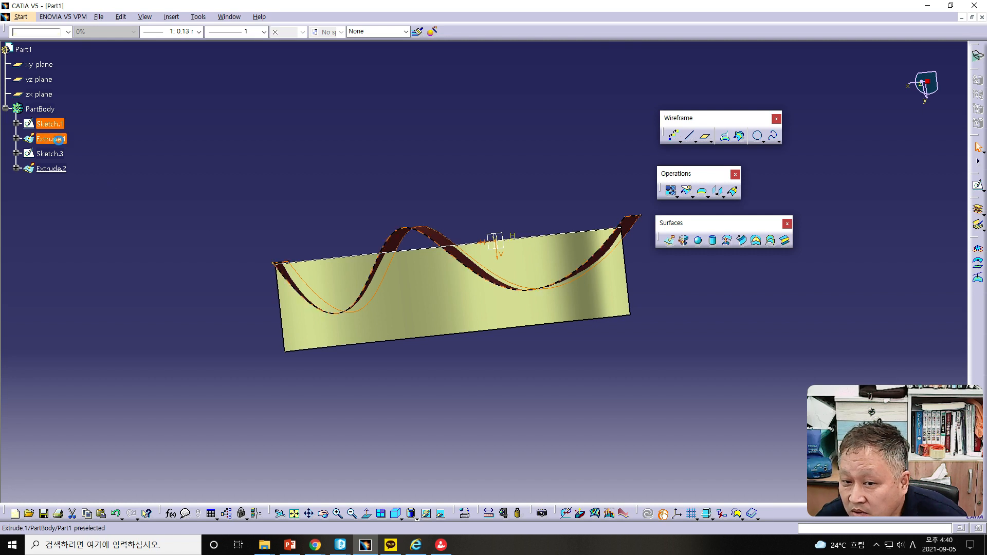
double_click(56, 139)
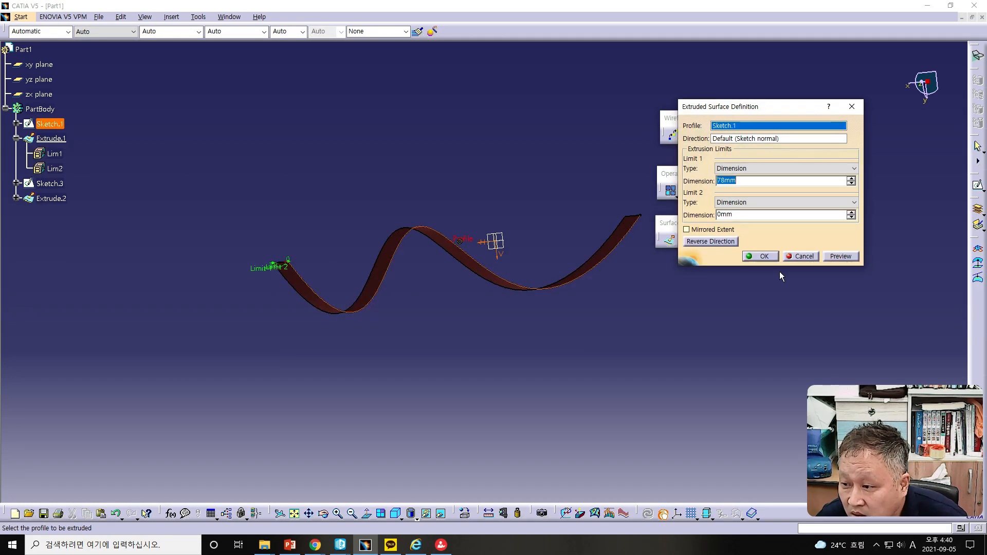
left_click(805, 254)
double_click(41, 124)
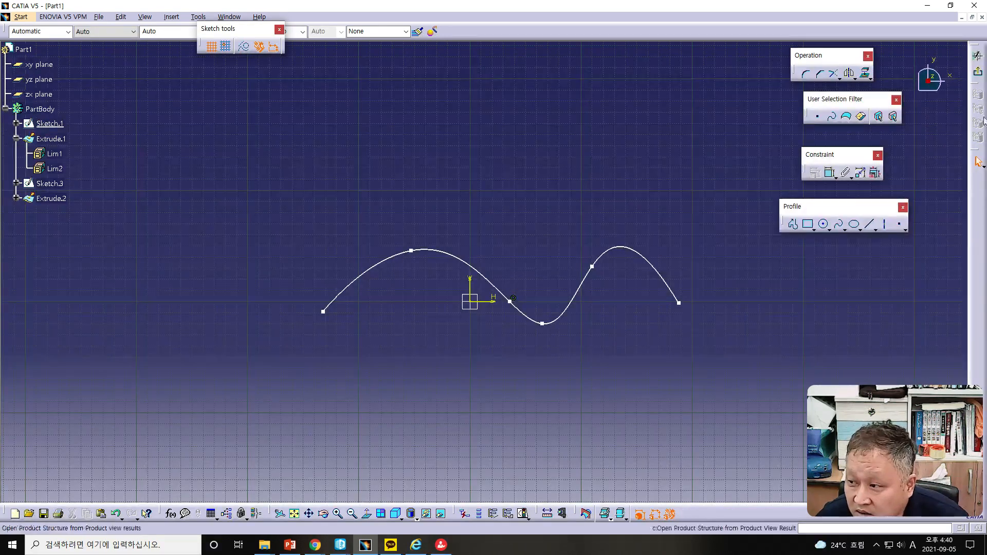
left_click(978, 74)
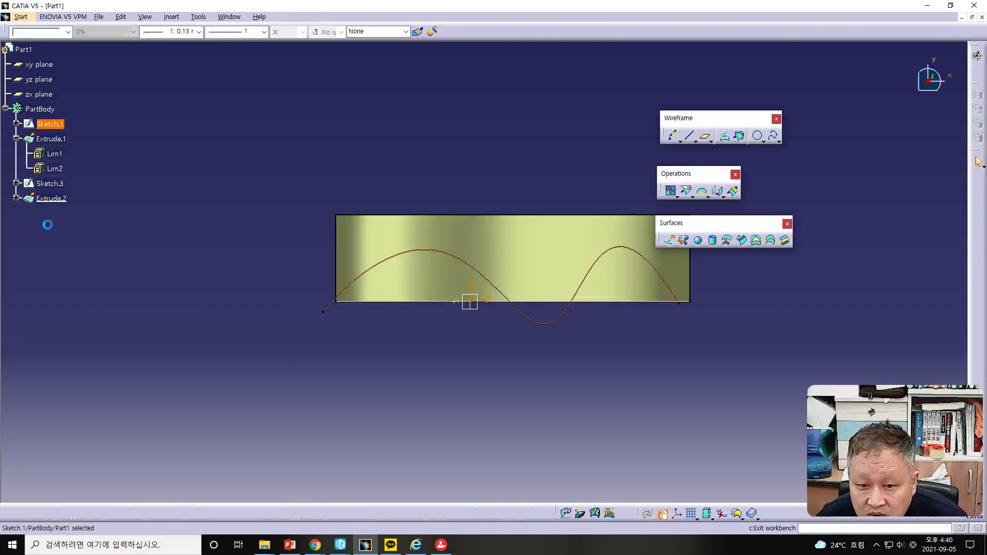
Step: Reopen Sketch.1, drag the spline's crest down and to the left, then exit and update the part
double_click(51, 185)
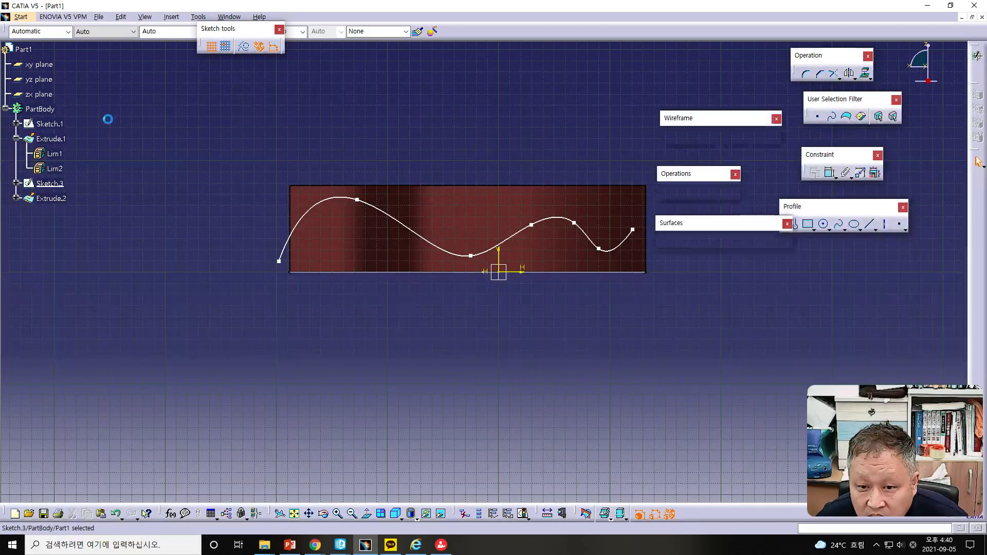
double_click(47, 124)
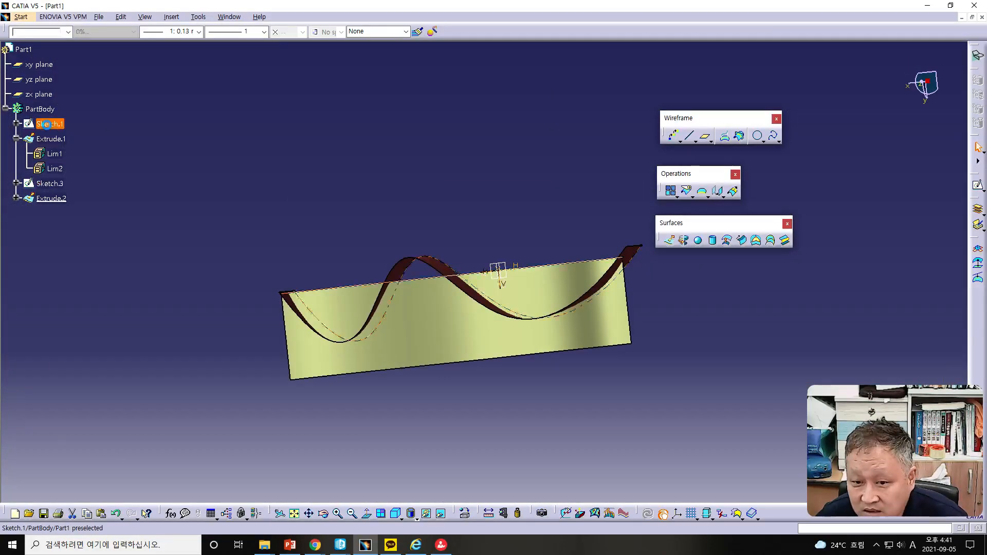
left_click_drag(410, 221, 468, 239)
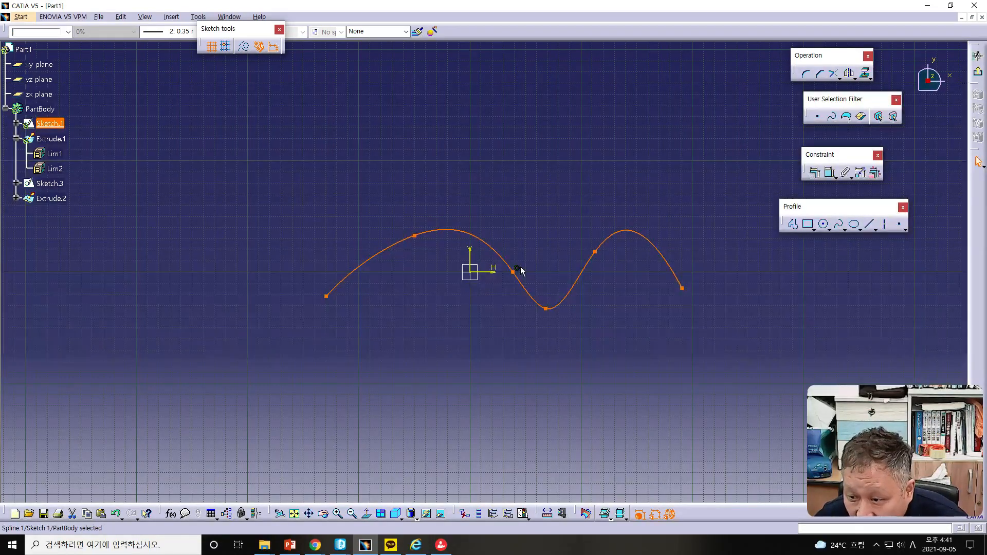
left_click(529, 276)
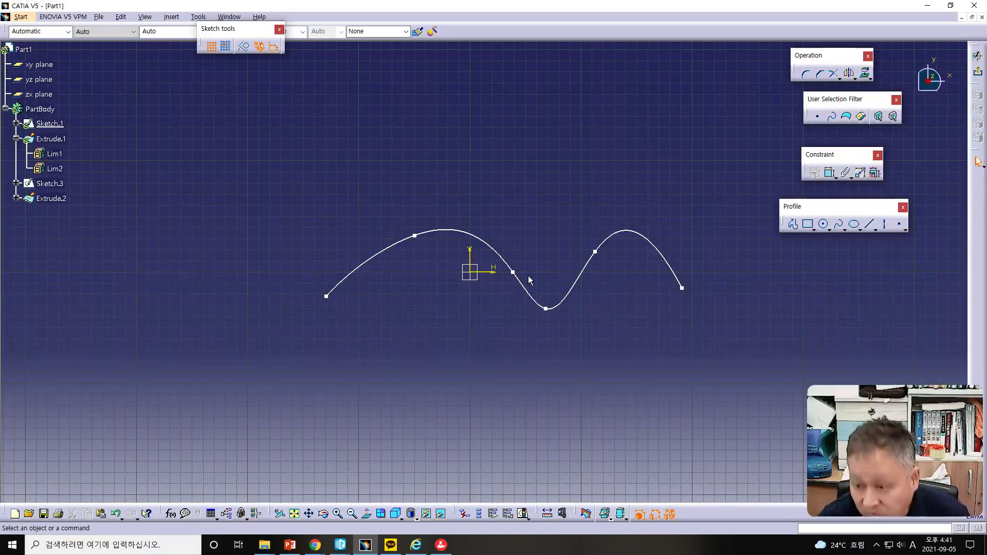
left_click_drag(465, 234, 454, 250)
left_click(977, 72)
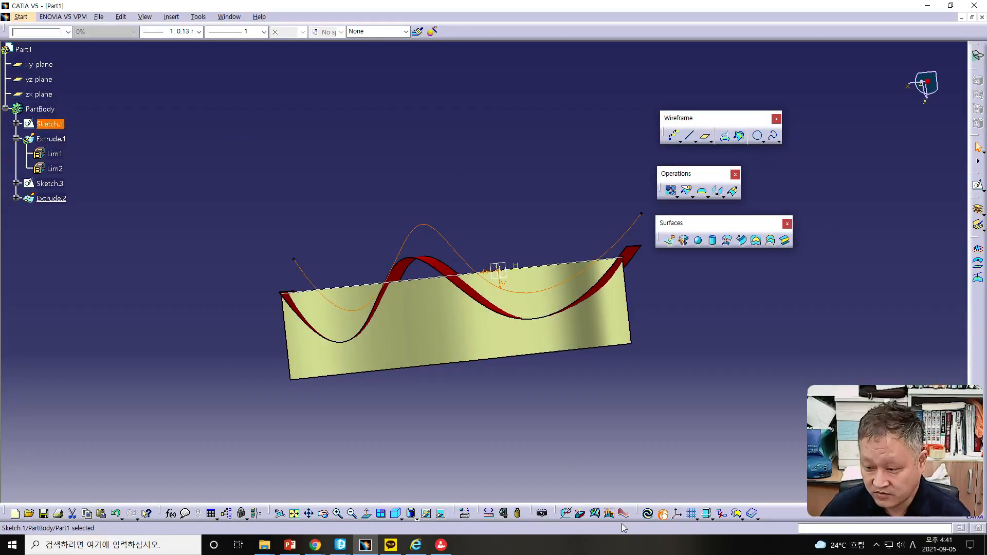
left_click(643, 511)
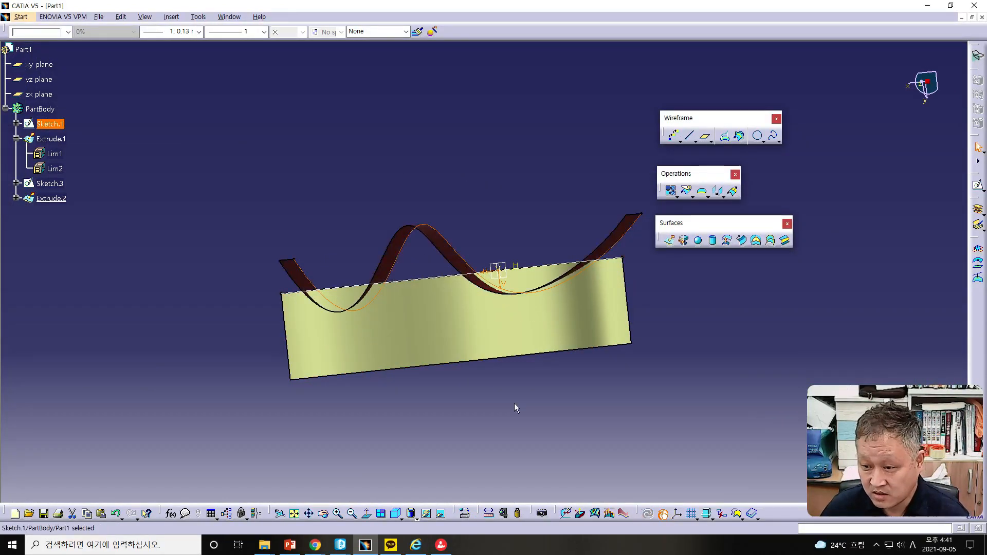
Step: Edit Sketch.1 once more, pulling a spline point to reshape the wave, then exit and update the part
middle_click_drag(460, 362, 457, 330)
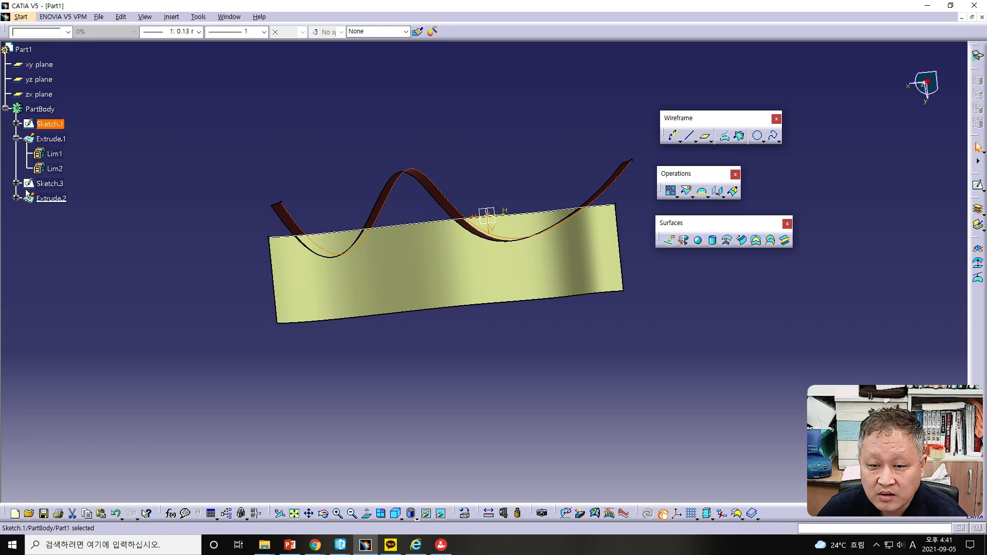
double_click(45, 124)
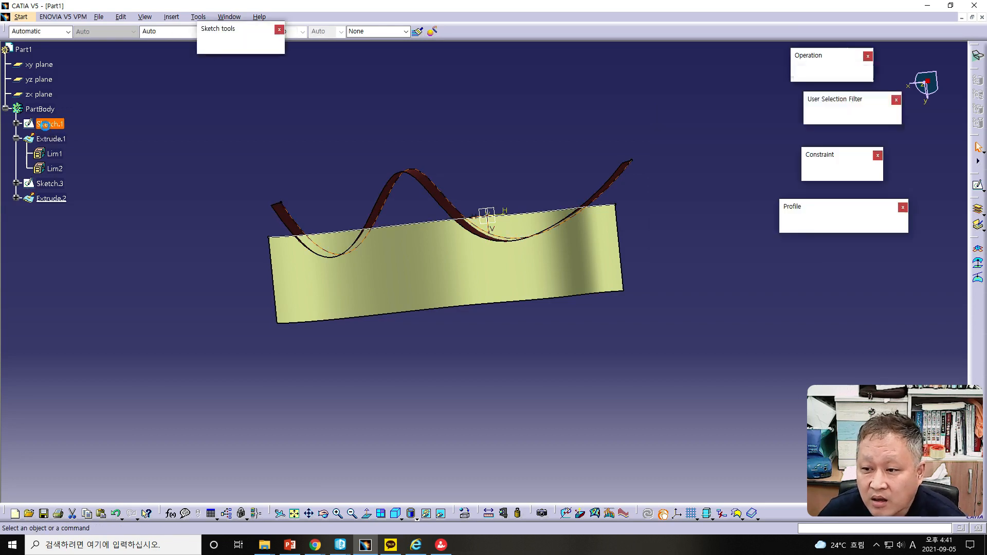
left_click_drag(465, 308, 448, 238)
left_click(978, 72)
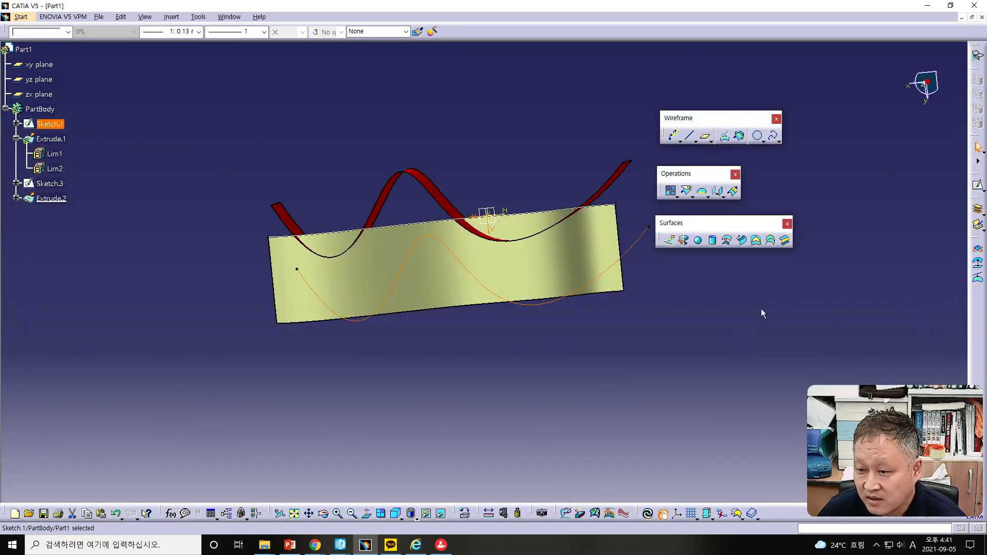
left_click(647, 513)
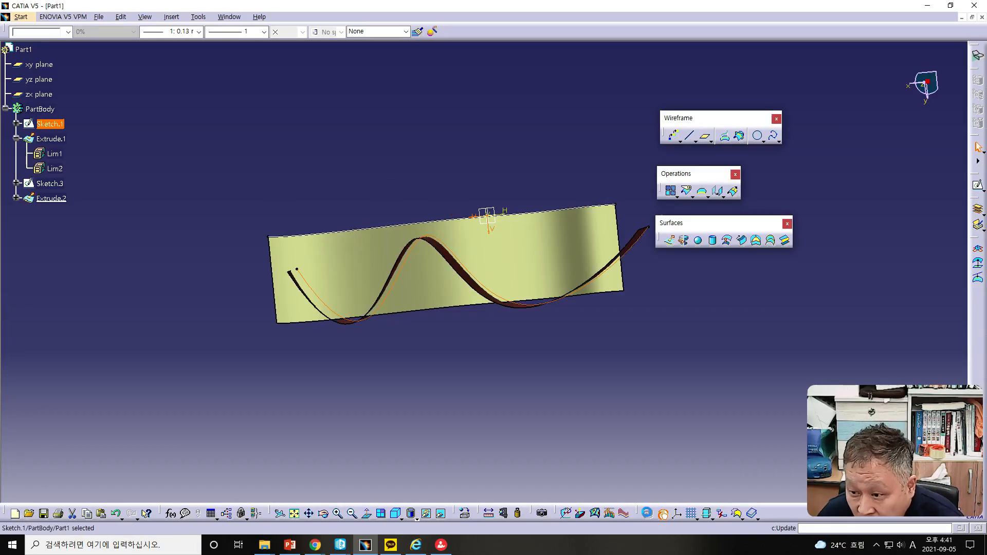
Step: Edit Sketch.1 again, dragging one spline point slightly downward, then exit the sketch to update the extrusion
middle_click_drag(495, 374, 485, 354)
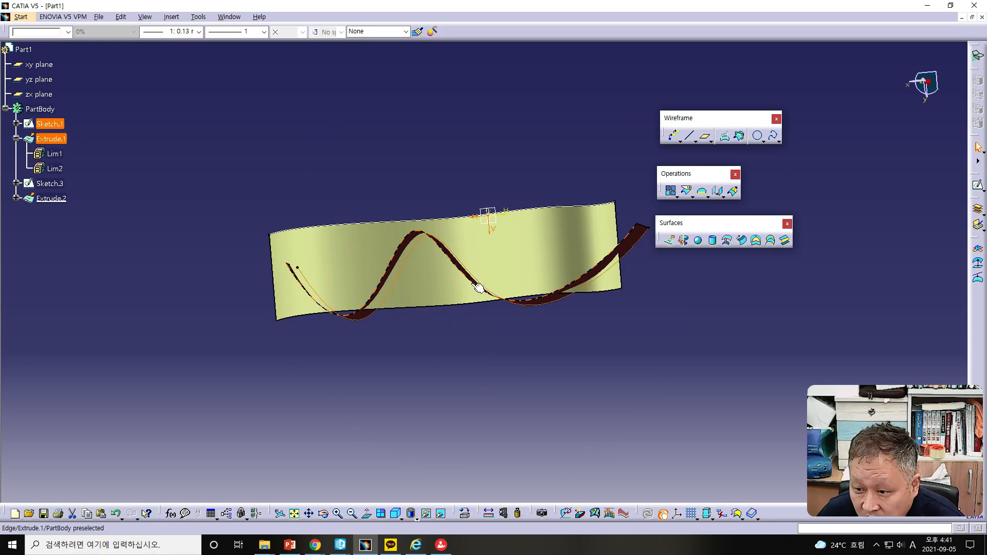
double_click(47, 124)
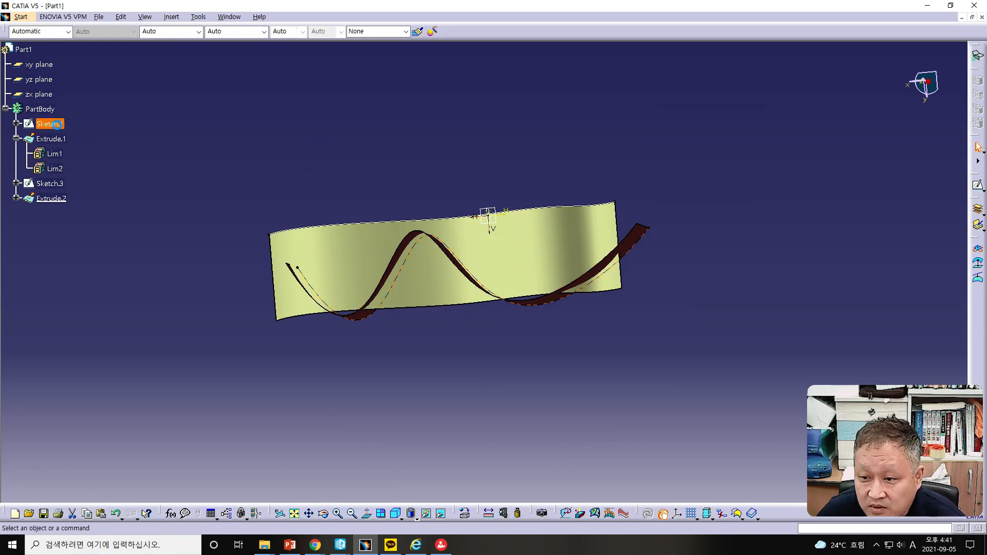
left_click_drag(474, 246, 476, 263)
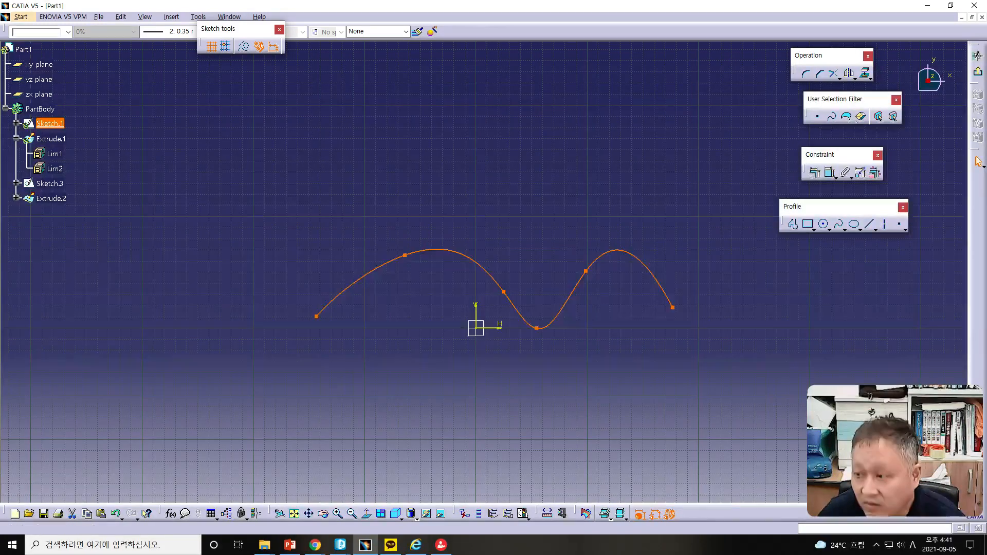
left_click(978, 72)
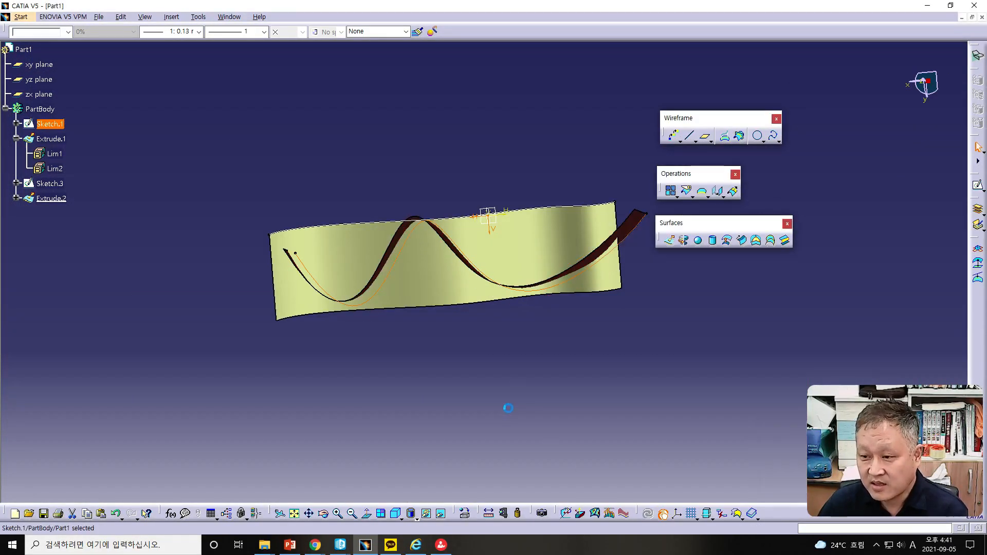
Step: Intersect Extrude.1 with Extrude.2, keeping only one sub-element of the result using Near/Far
mouse_move(493, 408)
middle_mouse_down()
mouse_move(469, 424)
mouse_move(461, 397)
mouse_move(518, 363)
mouse_move(580, 381)
mouse_move(604, 406)
mouse_move(495, 398)
mouse_move(489, 247)
mouse_move(510, 236)
mouse_move(520, 251)
middle_mouse_up()
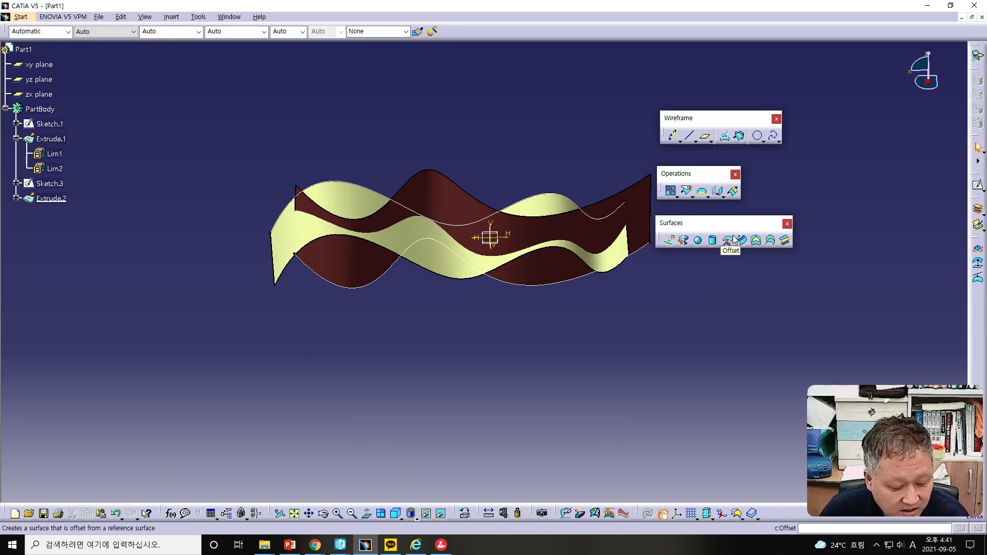
left_click(740, 136)
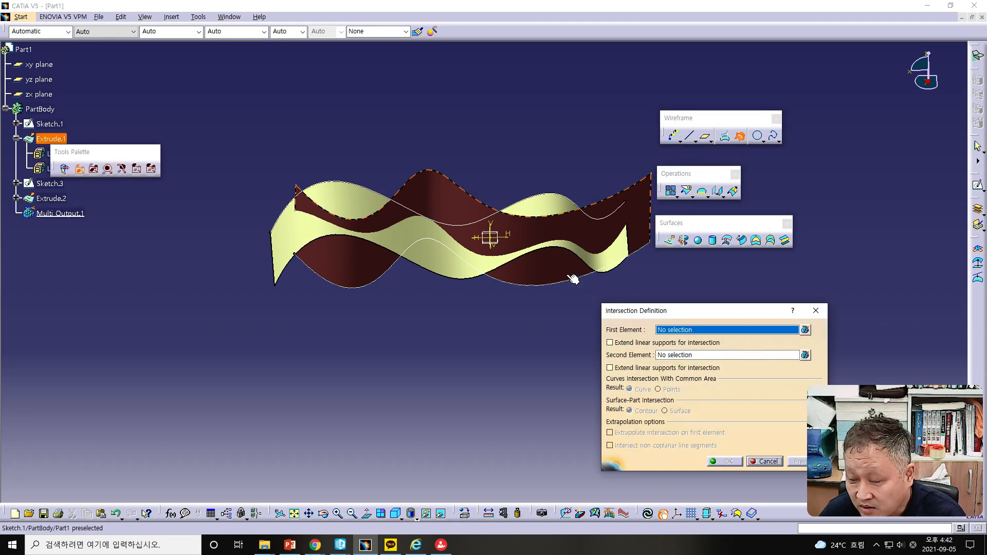
left_click(463, 216)
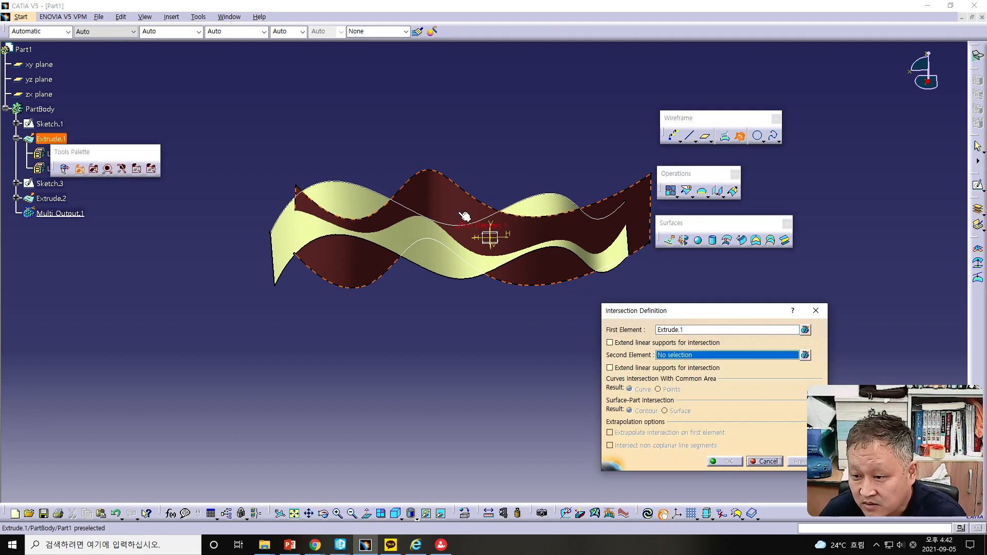
left_click(412, 240)
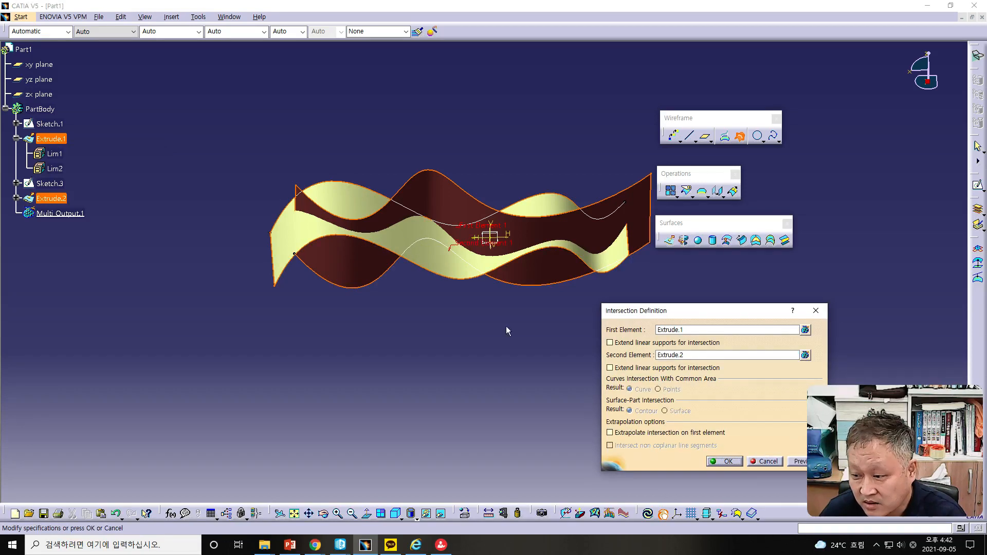
left_click(796, 461)
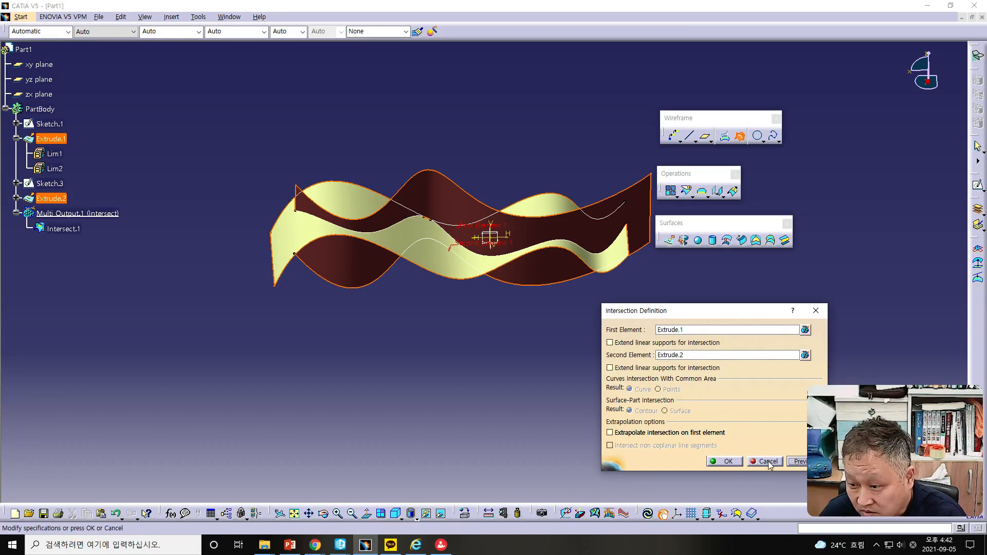
left_click(729, 461)
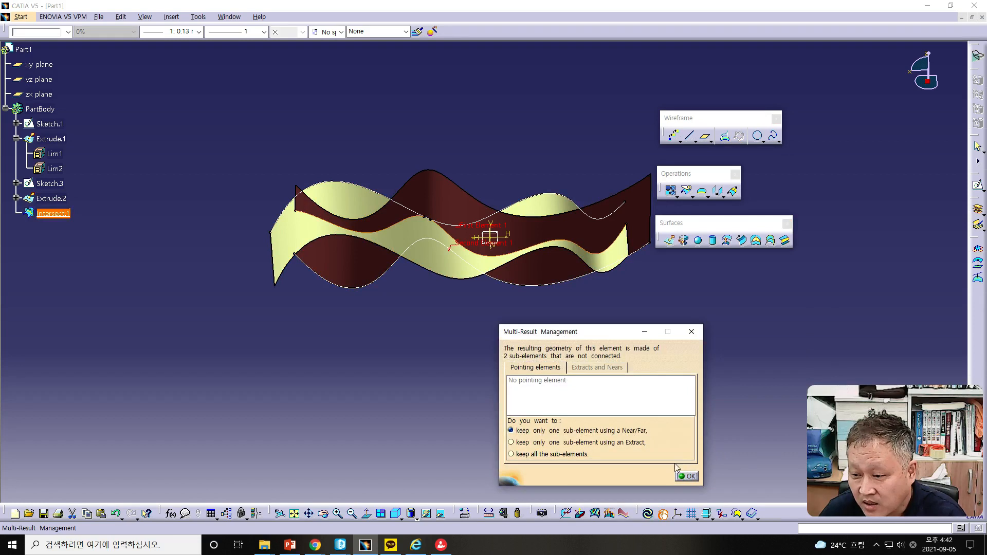
left_click(687, 476)
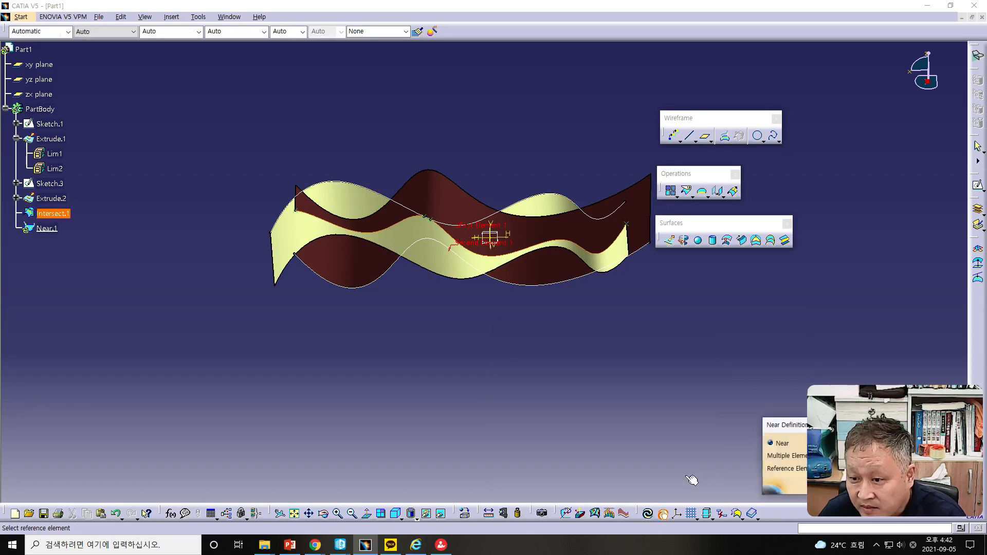
Step: Define the Near result from the intersection using the xy plane as the reference element
left_click_drag(785, 428, 545, 413)
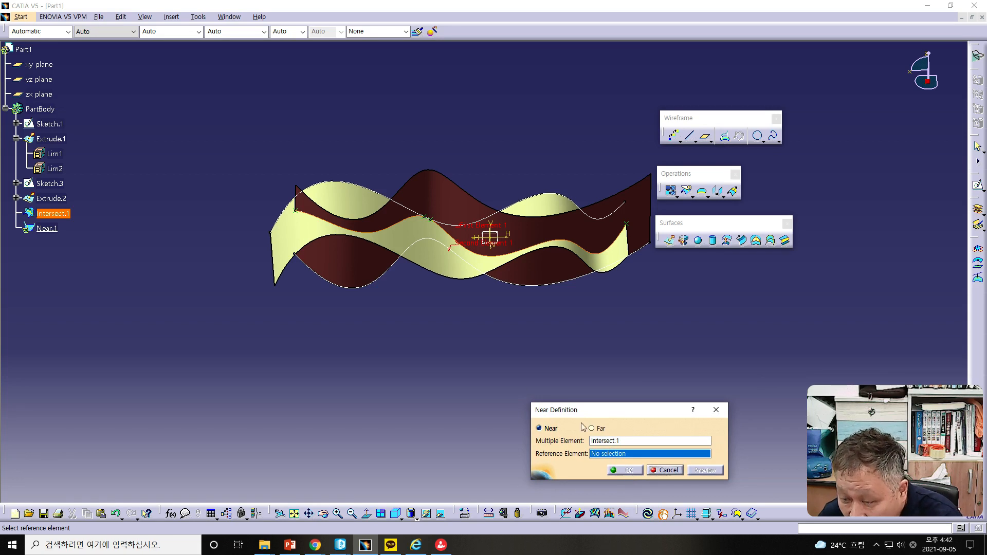
mouse_move(499, 305)
middle_mouse_down()
mouse_move(494, 421)
mouse_move(501, 408)
middle_mouse_up()
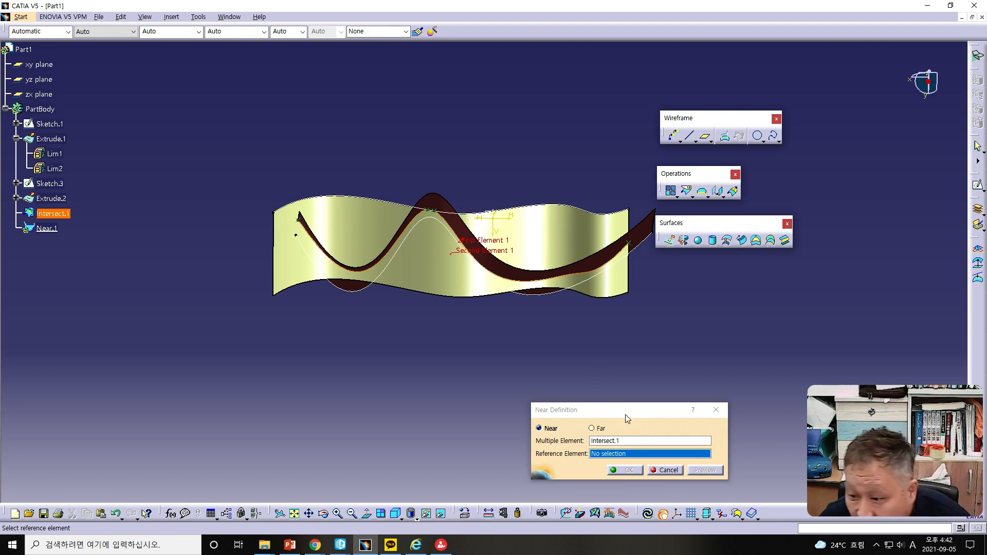
right_click(640, 459)
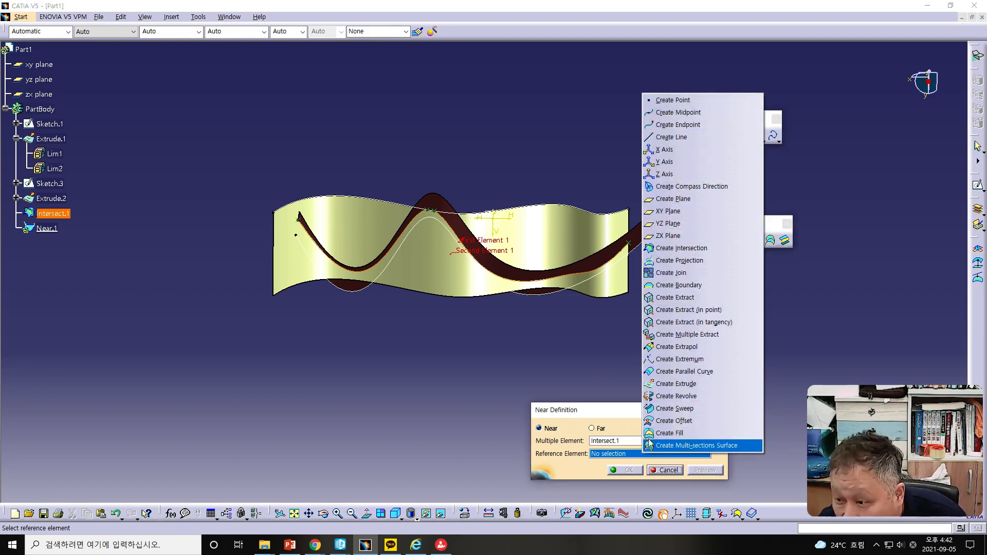
left_click(674, 210)
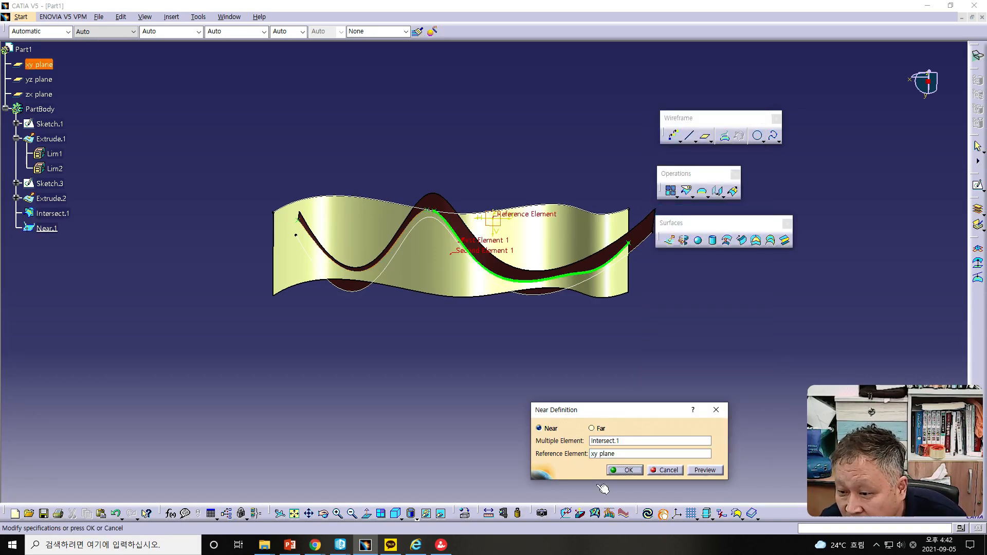
left_click(623, 469)
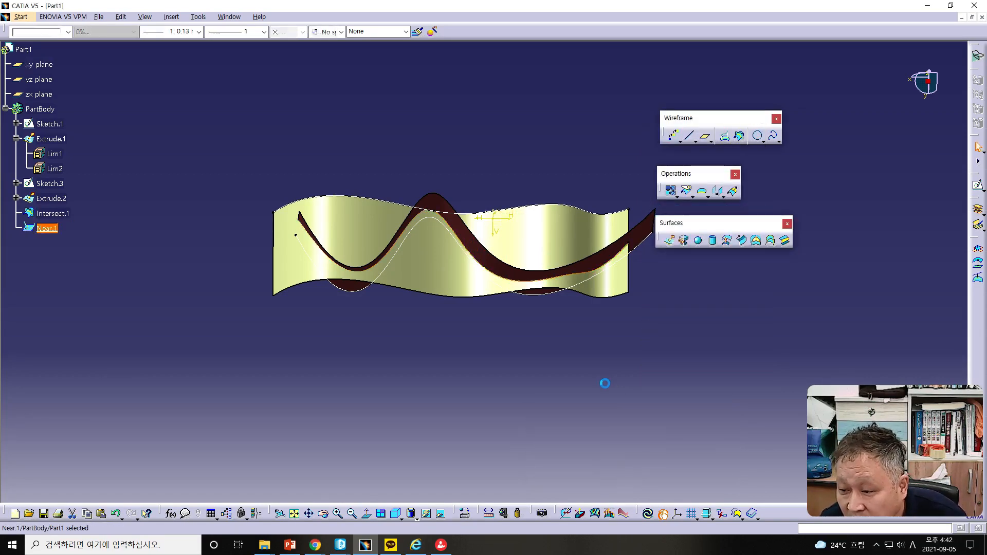
Step: Hide all surfaces and select the Near.1 intersection curve to examine it among the sketch curves
middle_click_drag(514, 303, 602, 251)
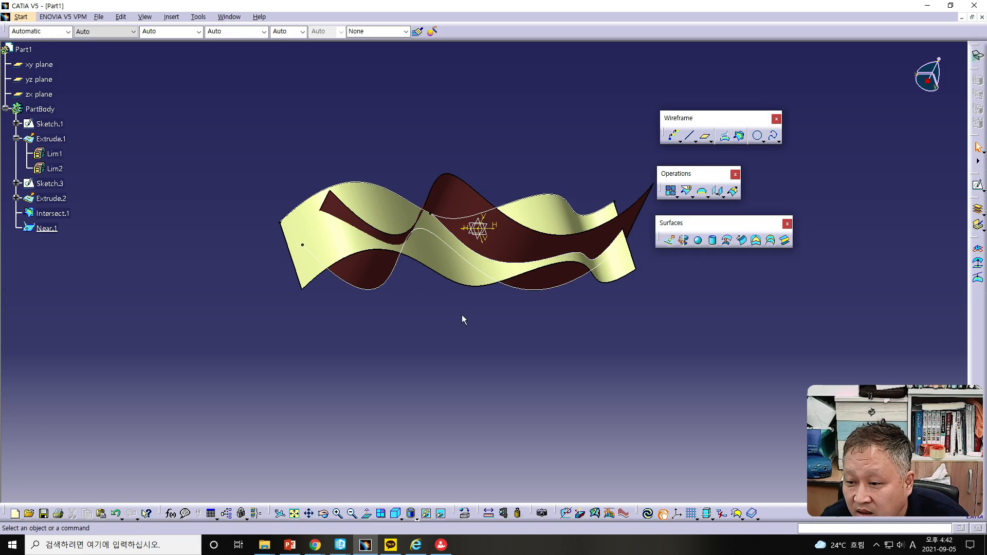
middle_click_drag(495, 353, 517, 391)
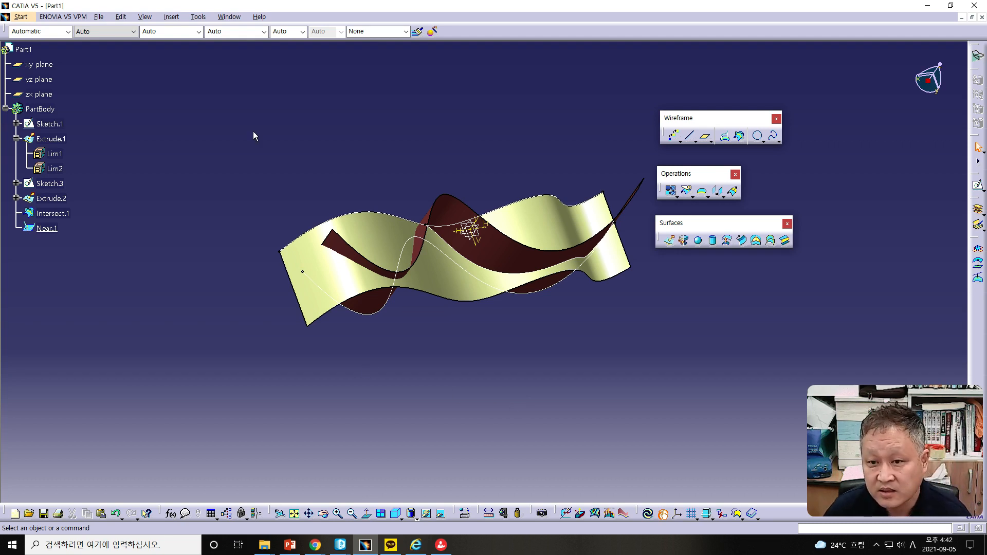
left_click(196, 17)
mouse_move(234, 104)
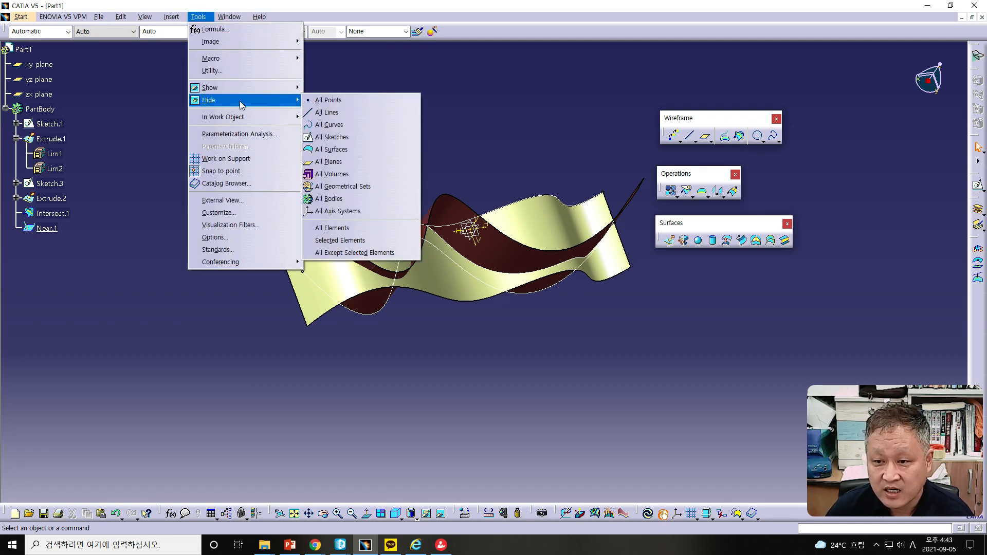
left_click(320, 149)
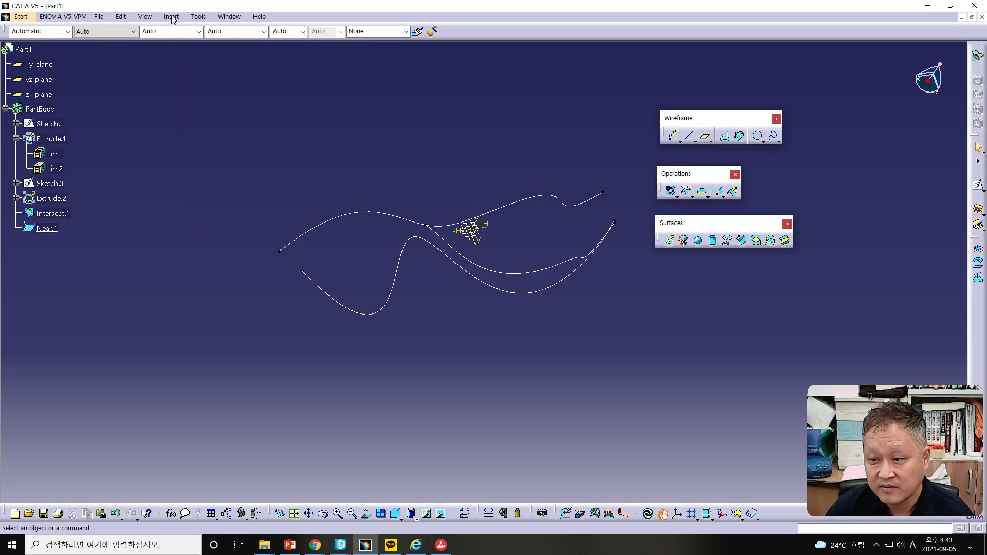
middle_click_drag(455, 294, 567, 291)
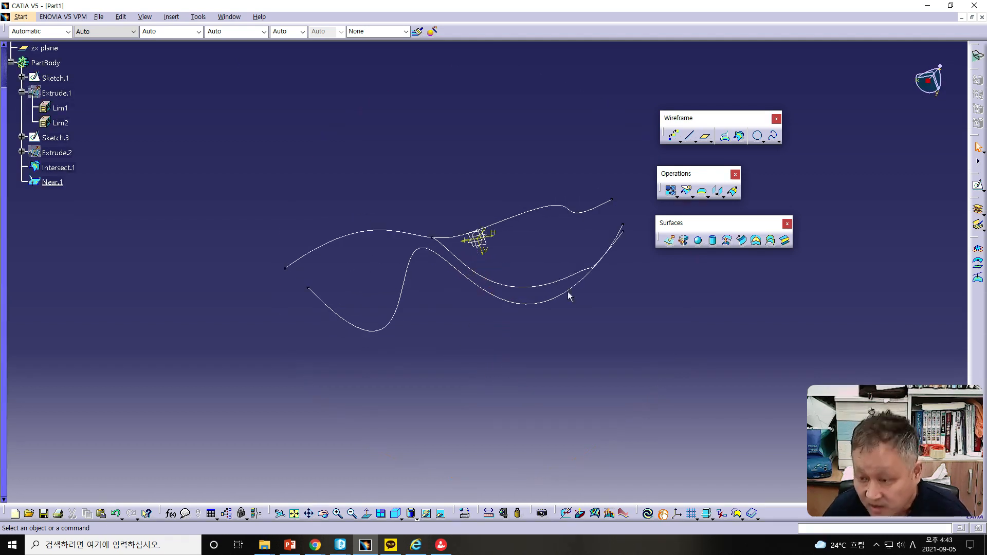
middle_click_drag(620, 359, 520, 267)
left_click(531, 261)
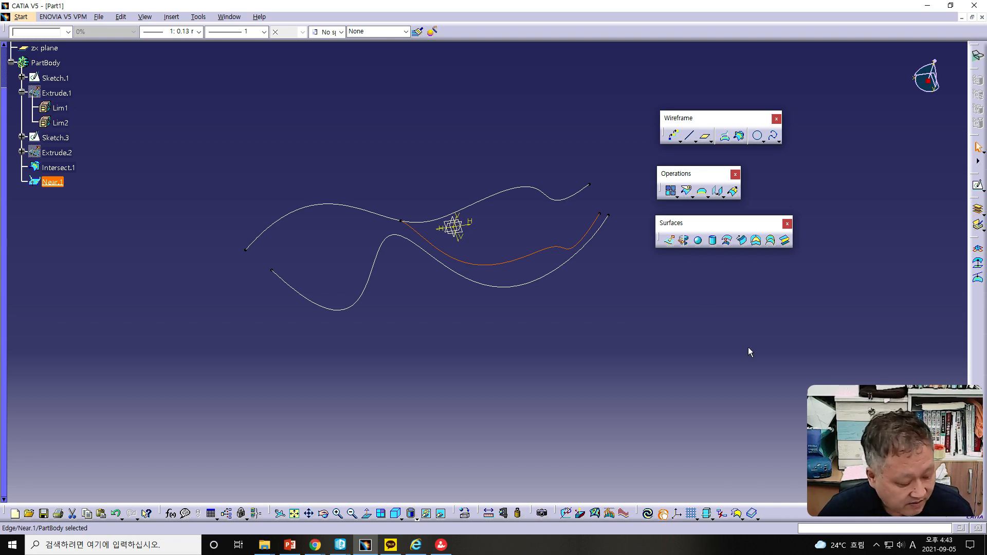
Step: Switch to the PowerPoint presentation, move to the Circles-Corner-Connect slide, then return to CATIA
left_click_drag(0, 46, 651, 17)
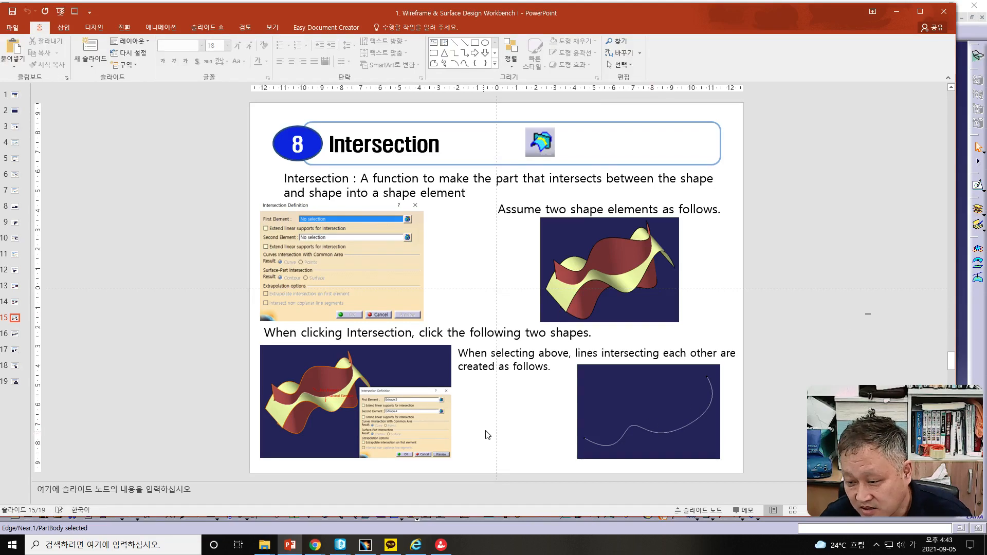
scroll(489, 435, "down", 1)
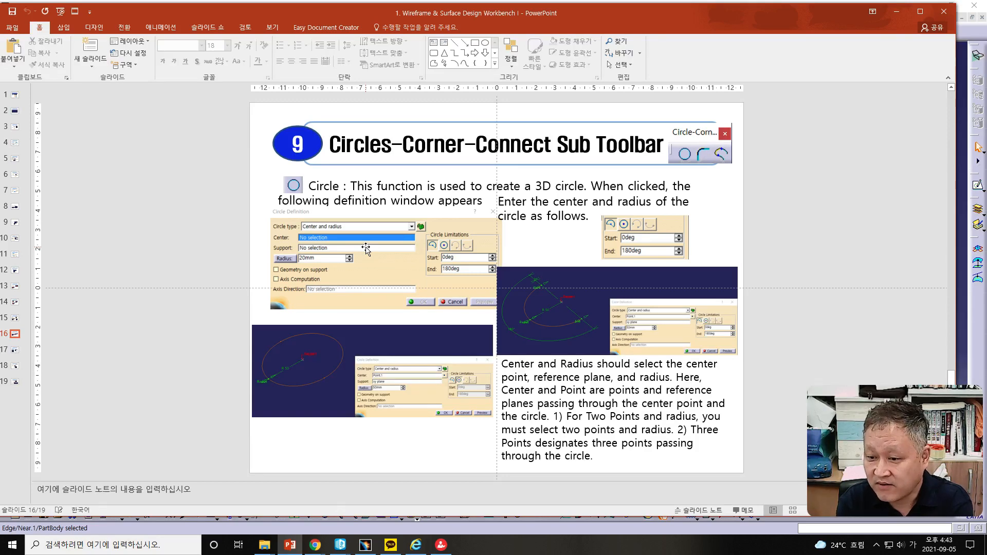
double_click(411, 13)
left_click_drag(51, 16, 0, 15)
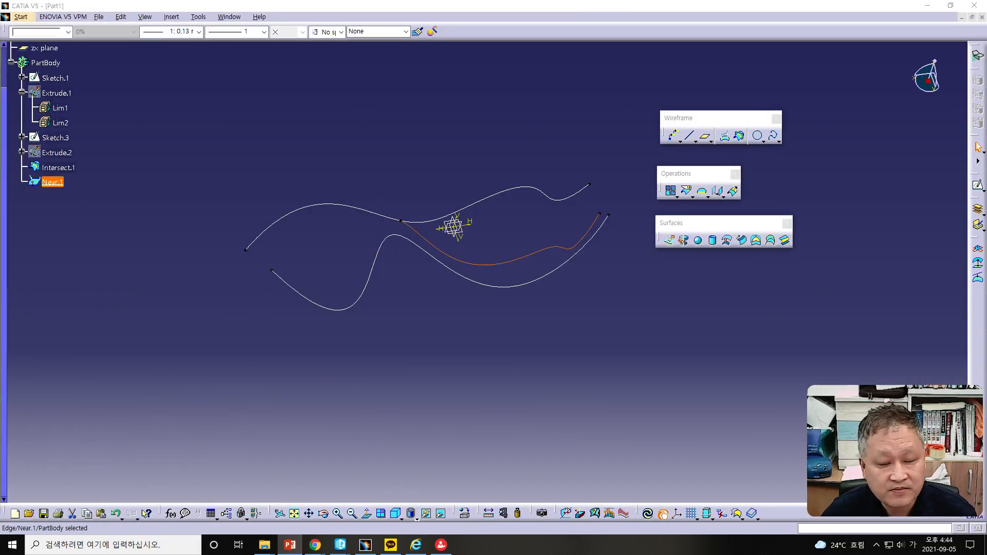
Step: Select all geometry in the part and delete it
mouse_move(188, 118)
left_mouse_down()
mouse_move(578, 399)
mouse_move(623, 404)
left_mouse_up()
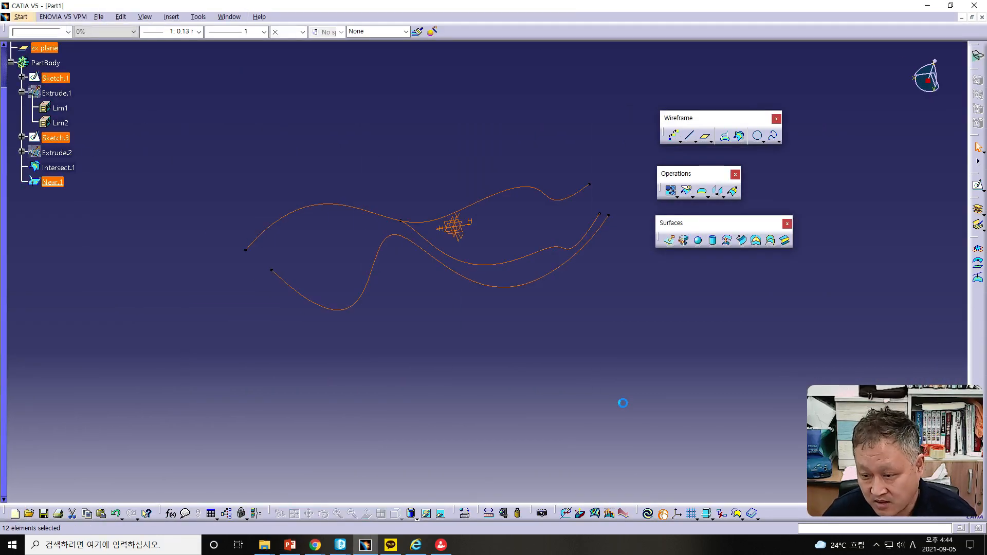
key("Delete")
left_click(608, 470)
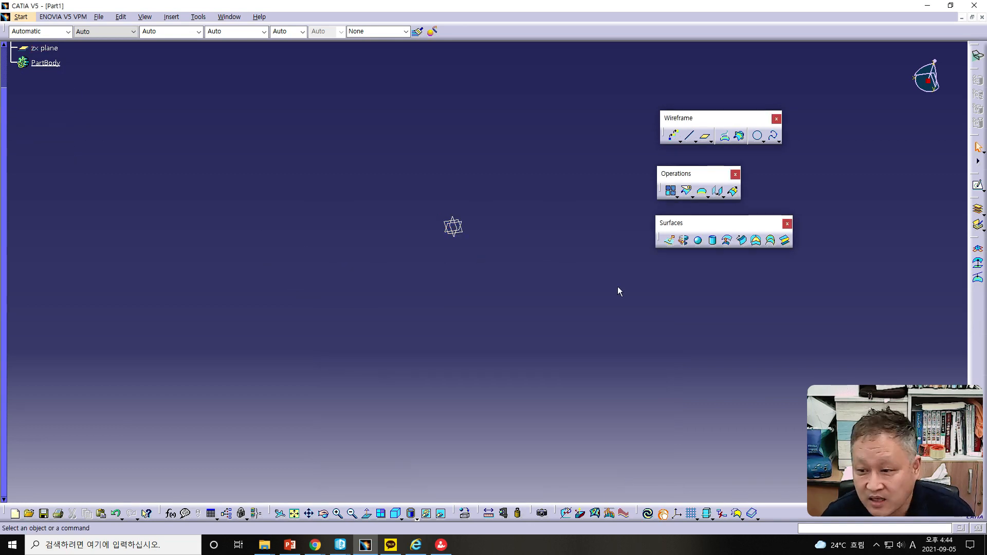
Step: Create a coordinate point at the origin, X, Y and Z all 0 mm
left_click(680, 140)
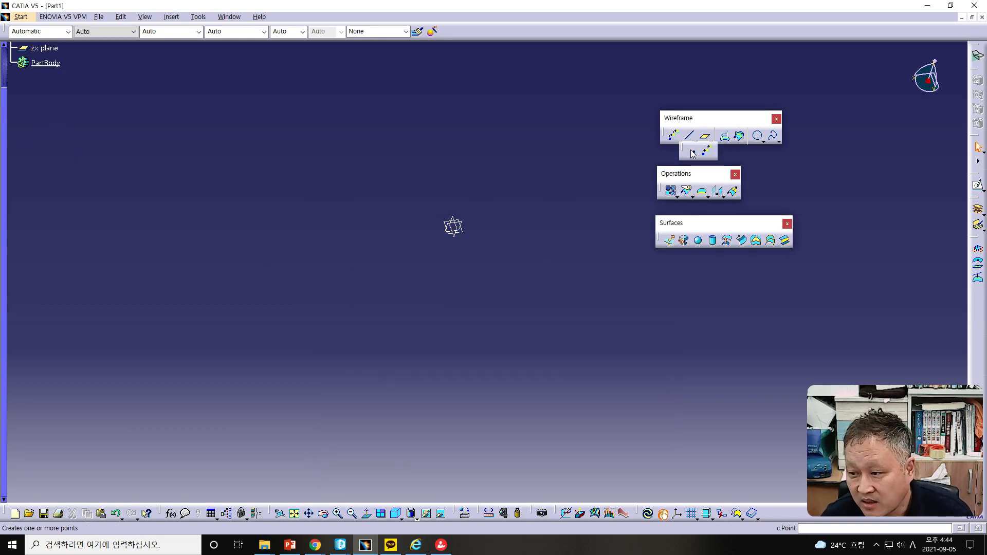
left_click(691, 152)
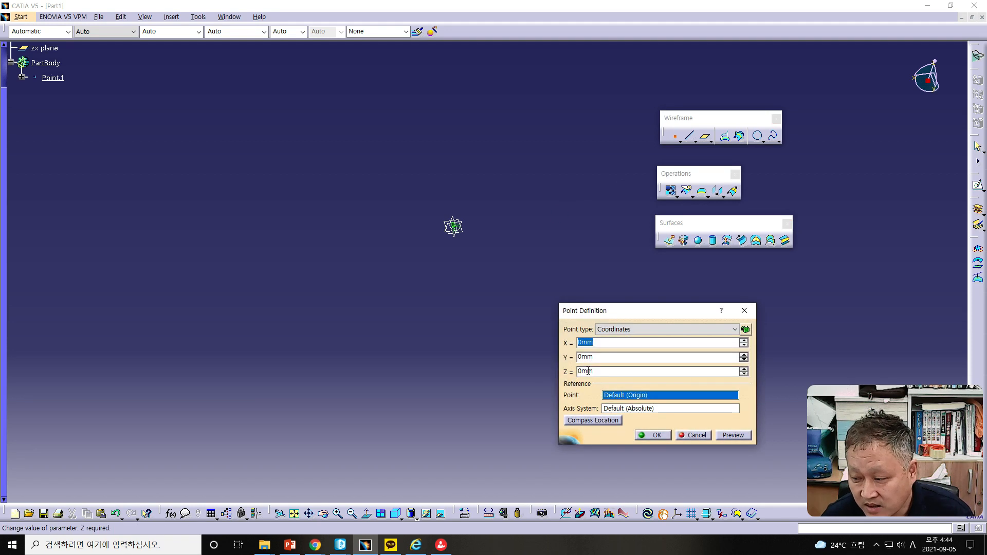
left_click(656, 434)
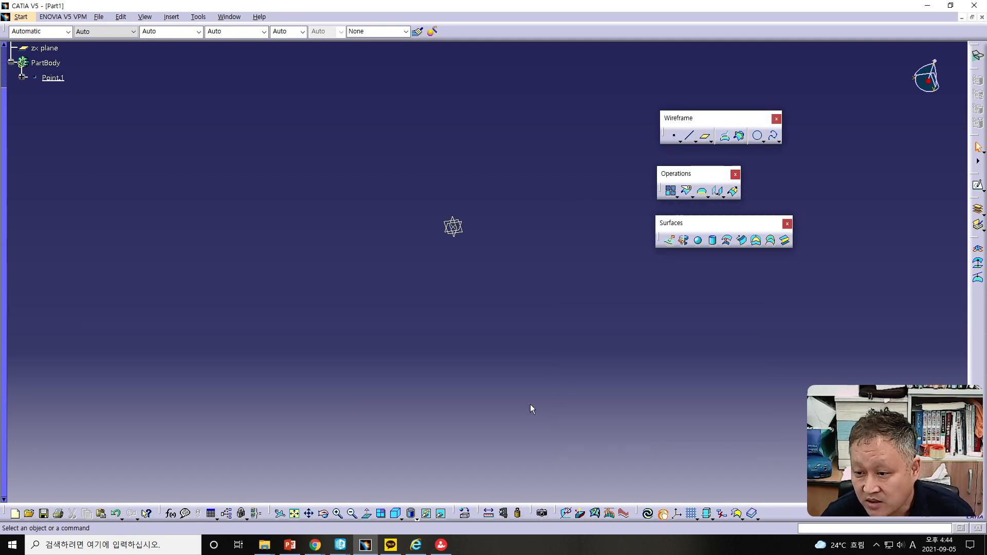
Step: Create a second coordinate point with Y set to 100 and X, Z at 0 mm
left_click(674, 136)
key("Tab")
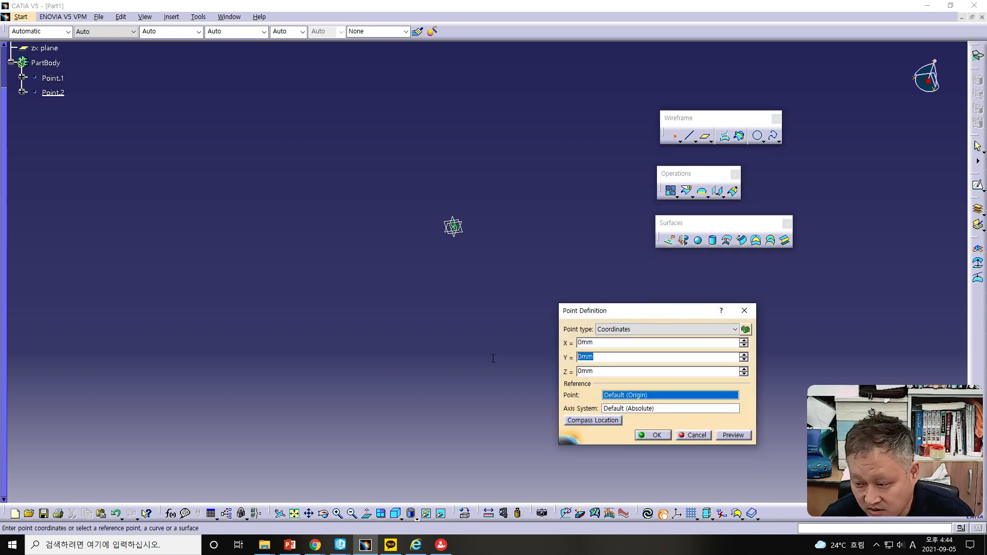
type("100")
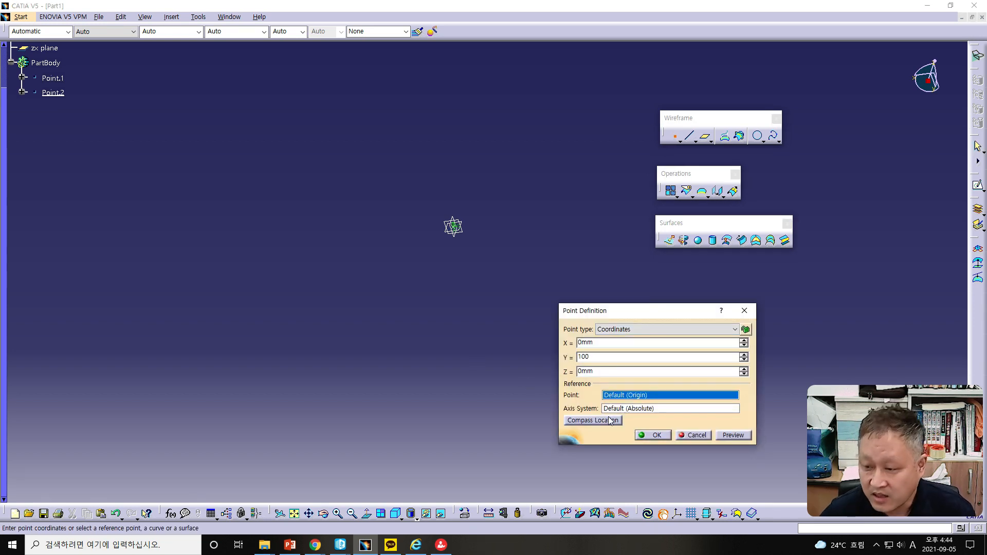
left_click(649, 434)
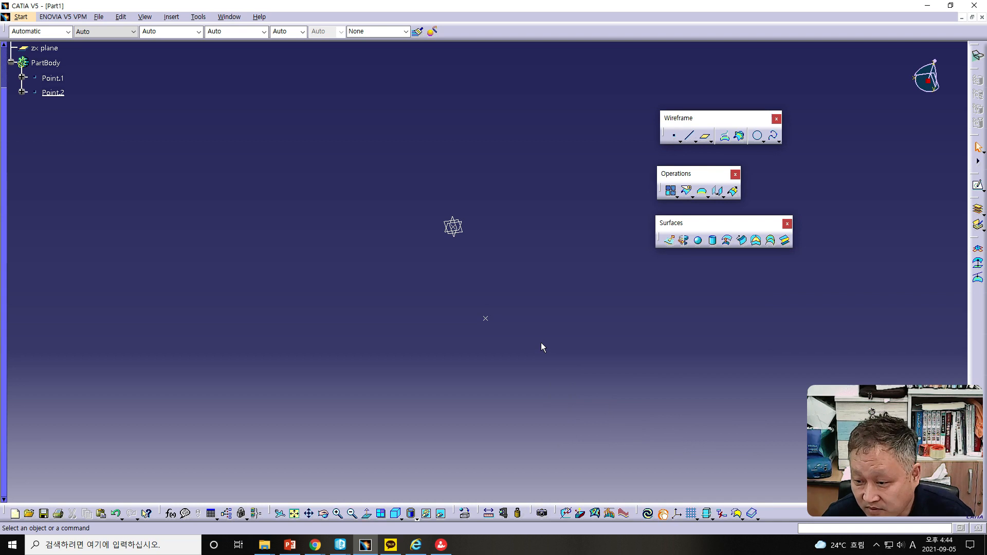
Step: Create a center-and-radius circle at Point.2 on the XY plane with a 100 mm radius, limited from 0 to 180 deg
left_click(758, 136)
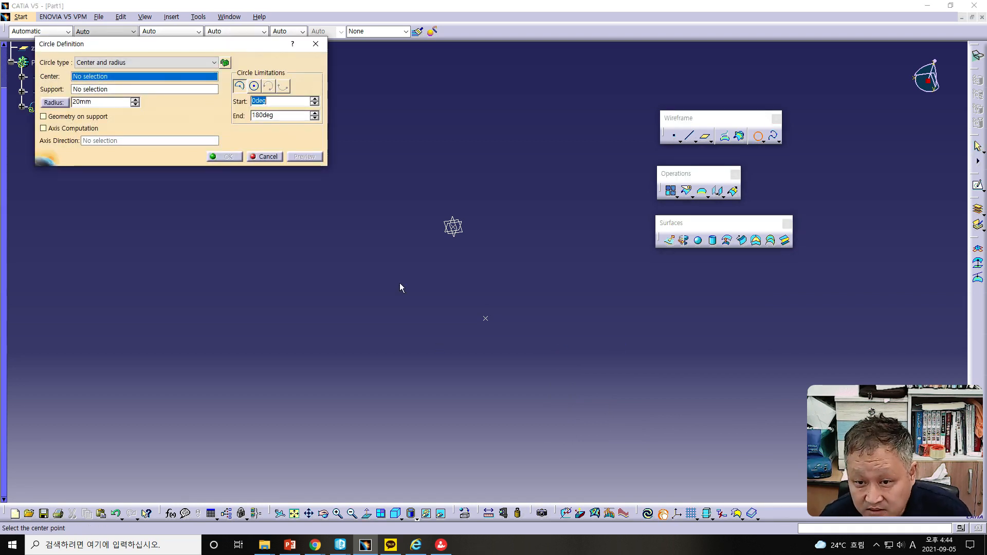
left_click(485, 318)
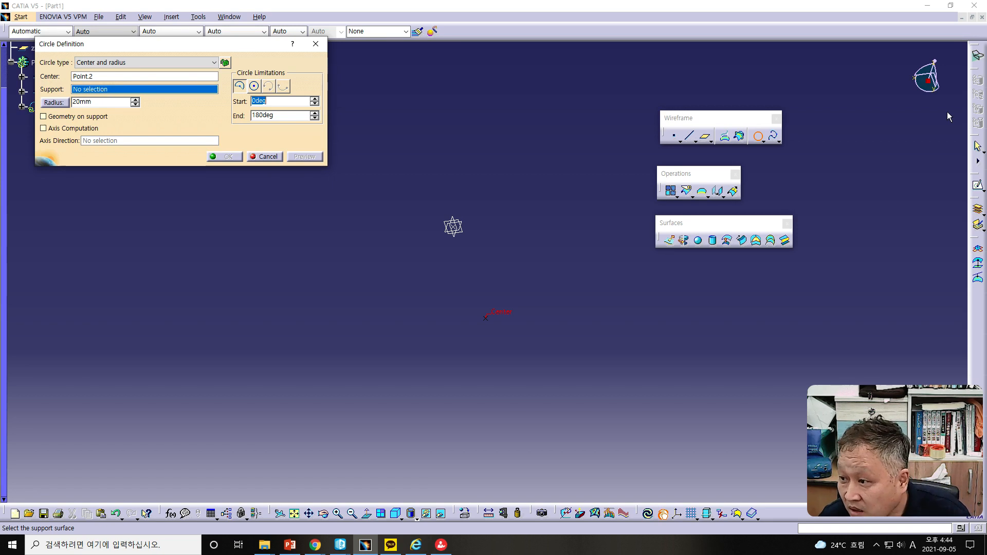
right_click(94, 90)
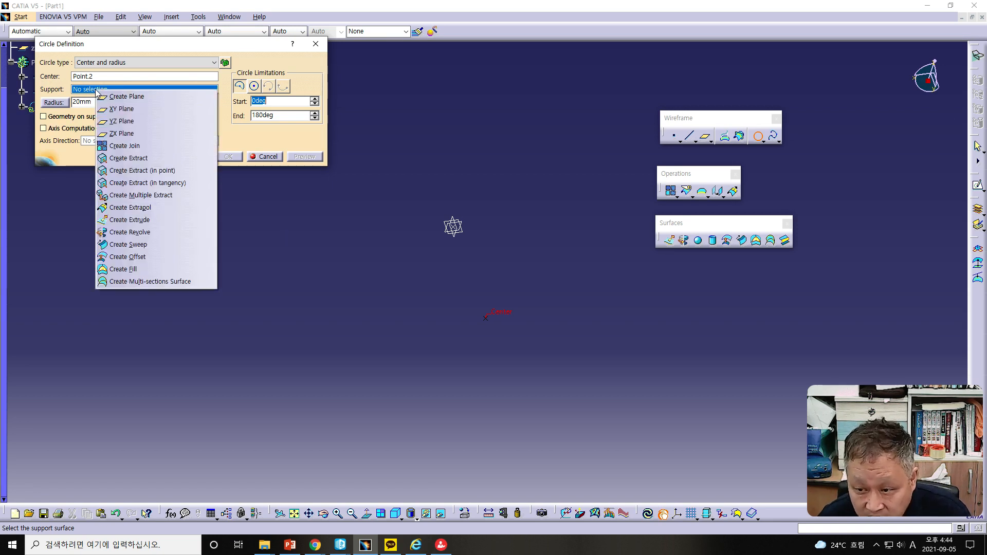
left_click(115, 110)
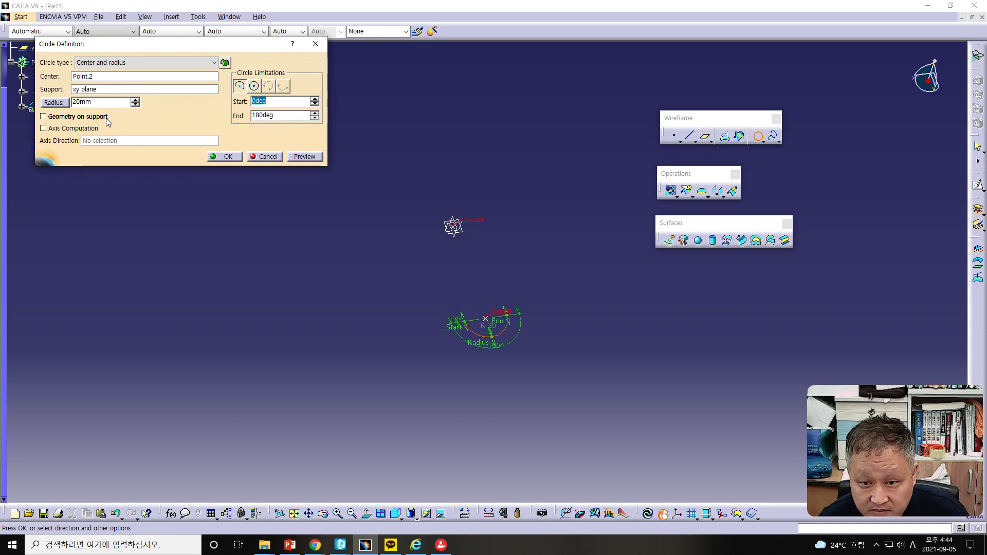
double_click(106, 105)
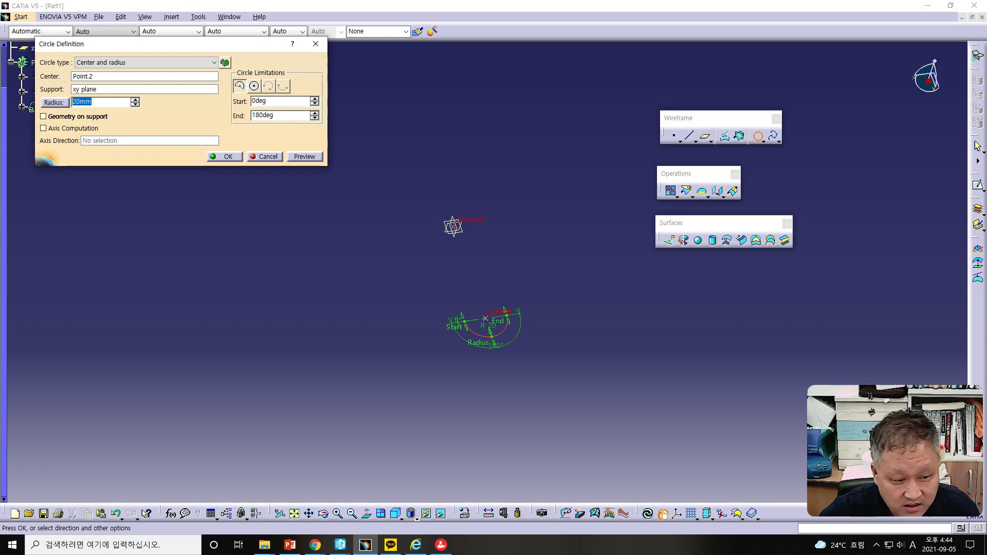
type("100")
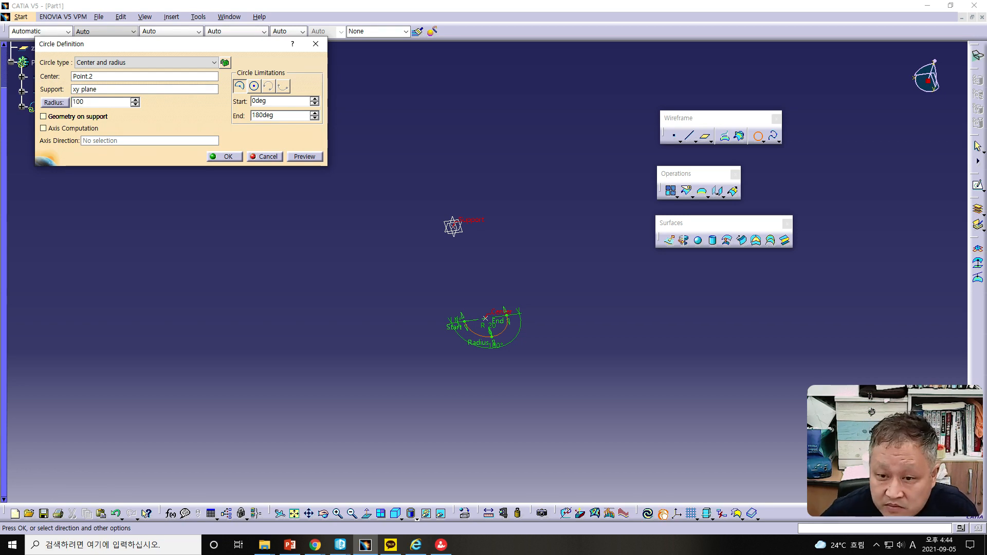
left_click(296, 157)
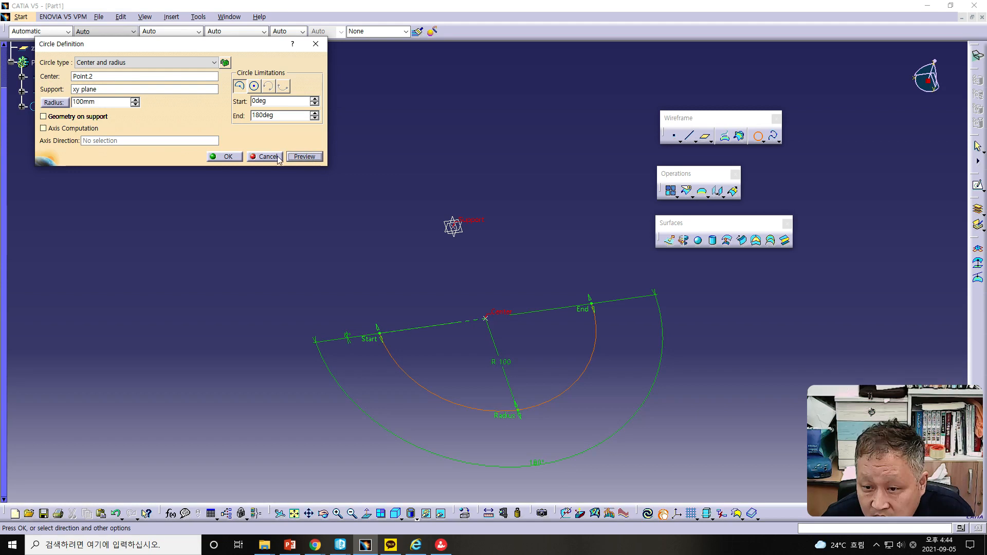
left_click(225, 156)
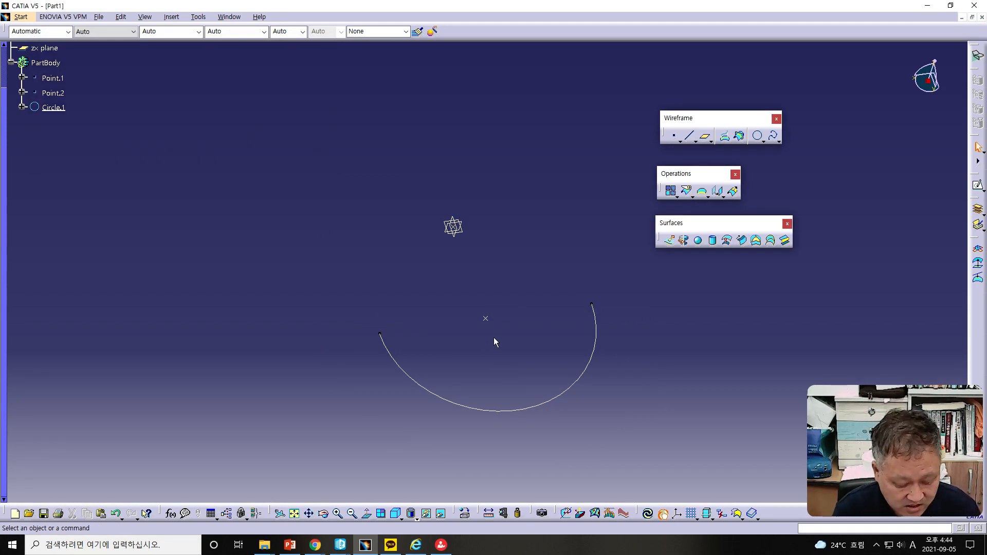
Step: Edit the circle into a full circle
double_click(496, 413)
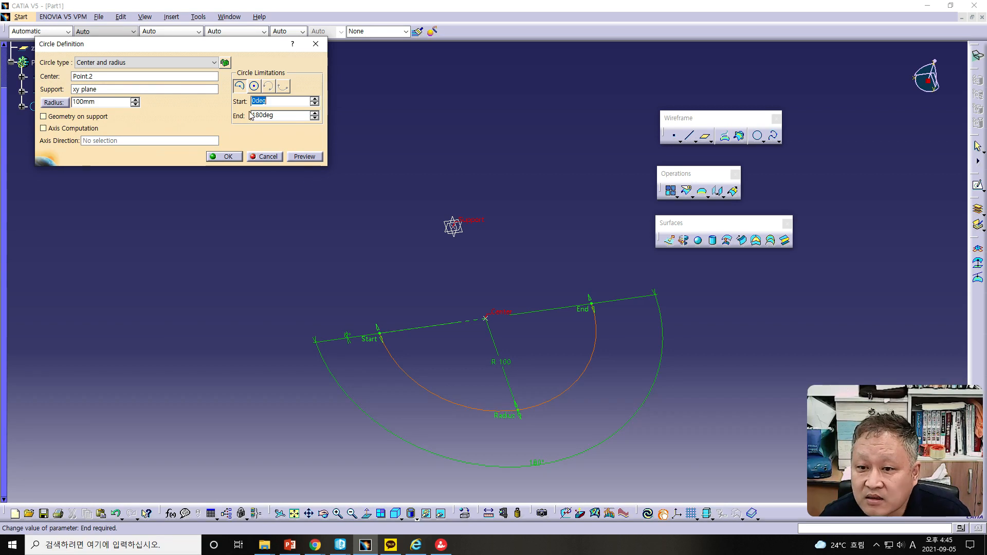
left_click(253, 88)
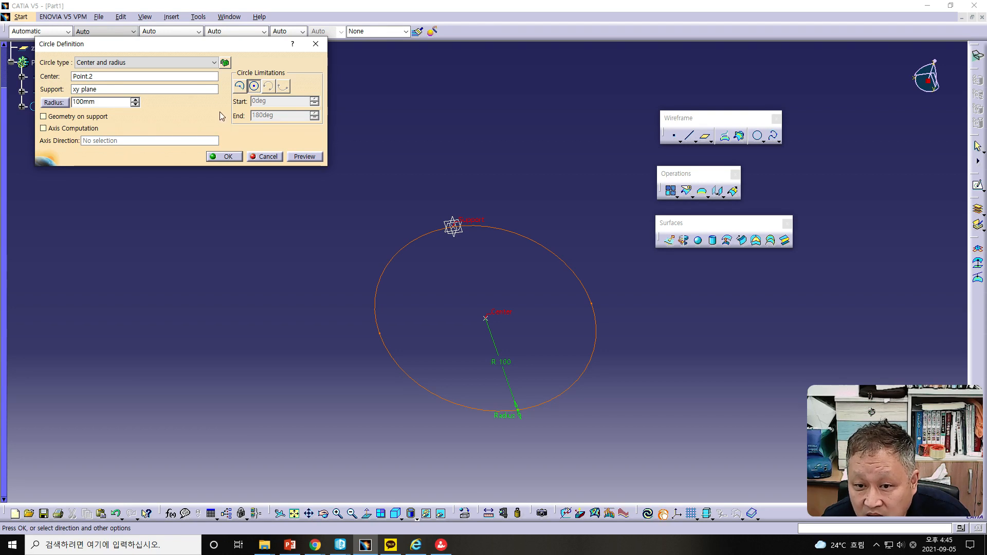
left_click(225, 156)
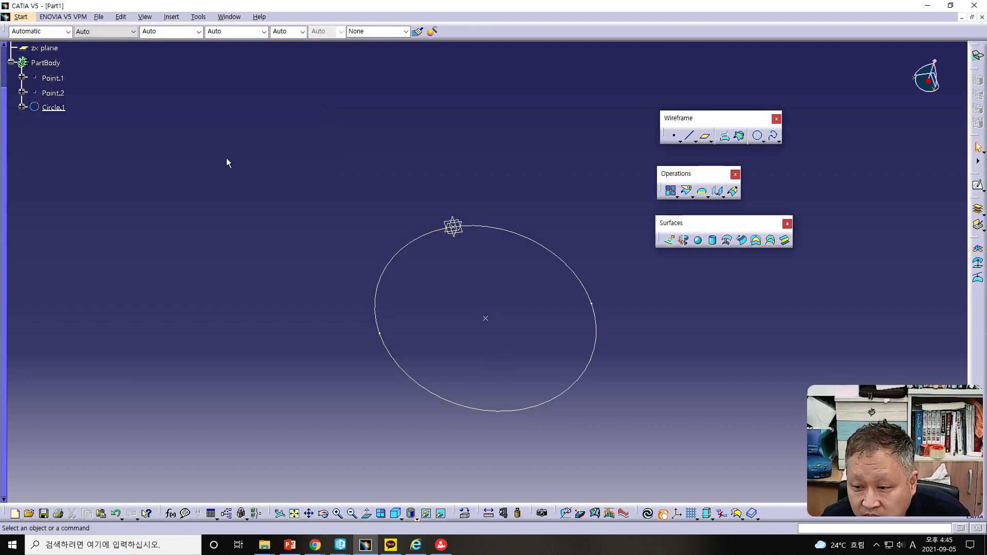
Step: Edit the circle back to a part arc with its end angle set to 90 deg
double_click(436, 395)
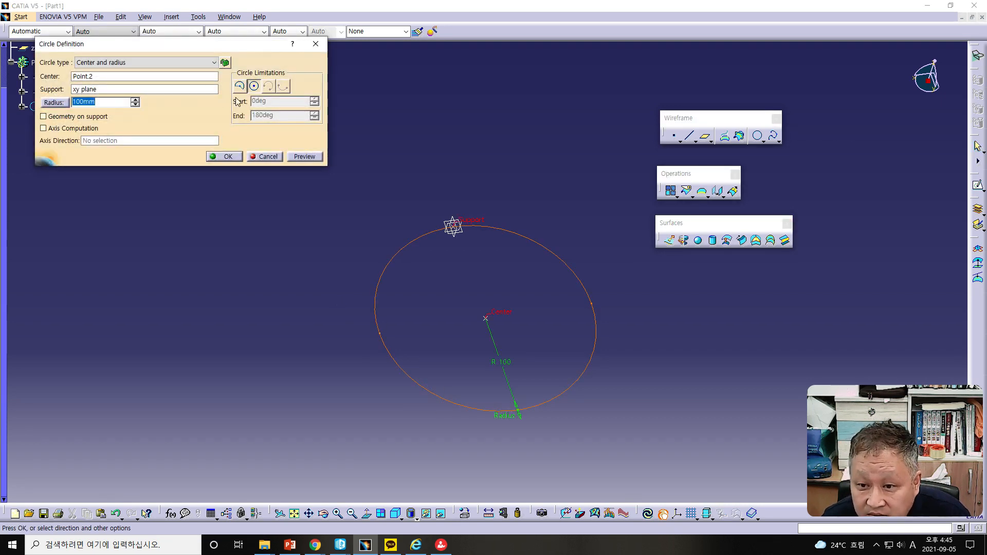
left_click(239, 86)
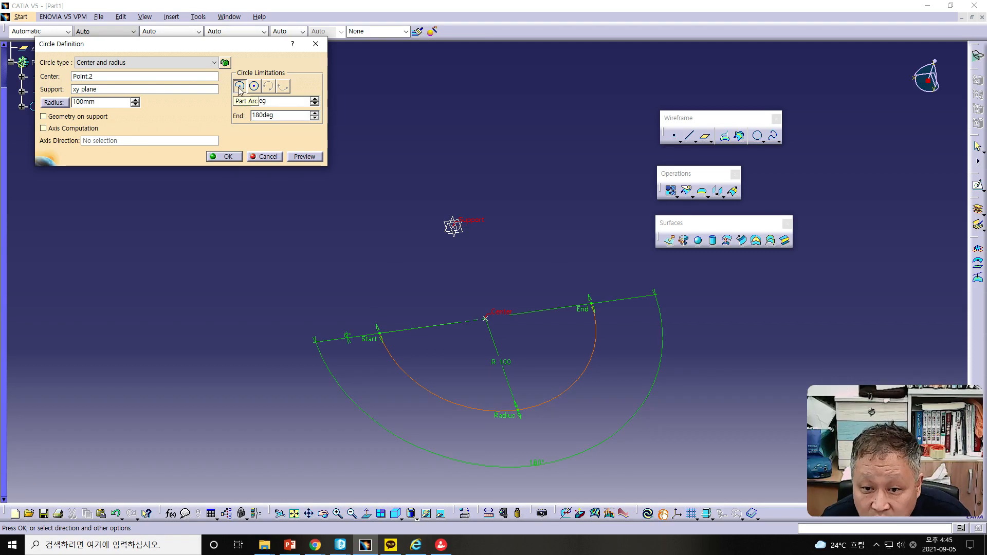
double_click(264, 116)
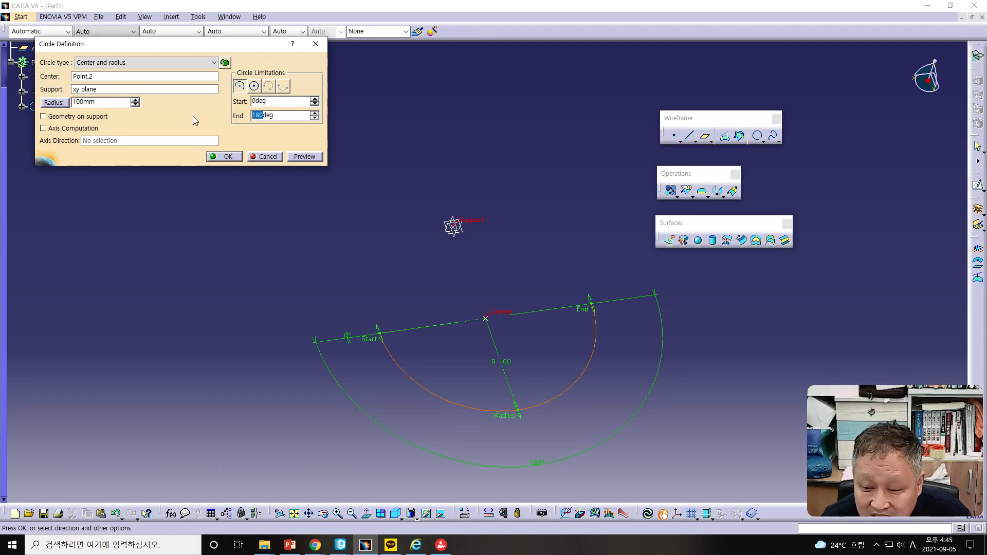
type("90")
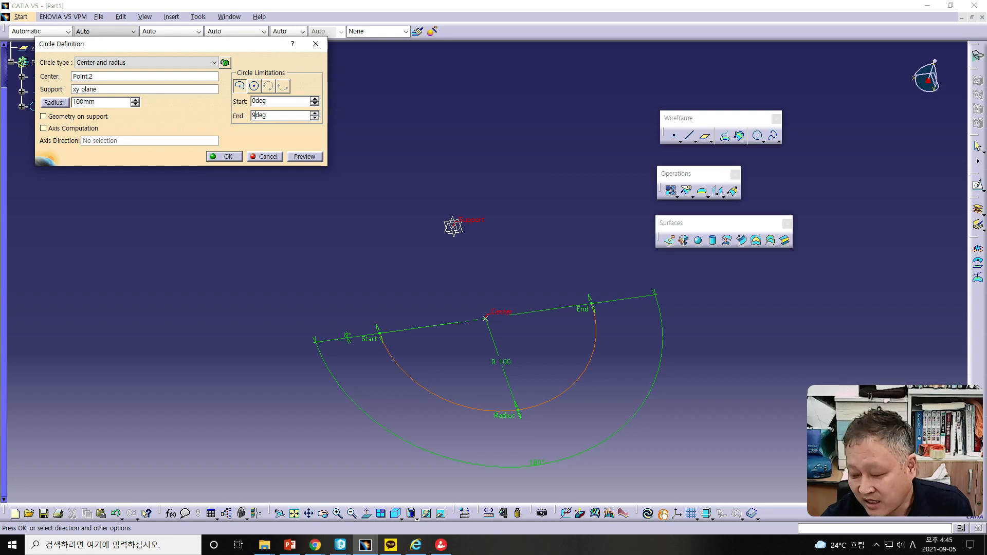
left_click(228, 157)
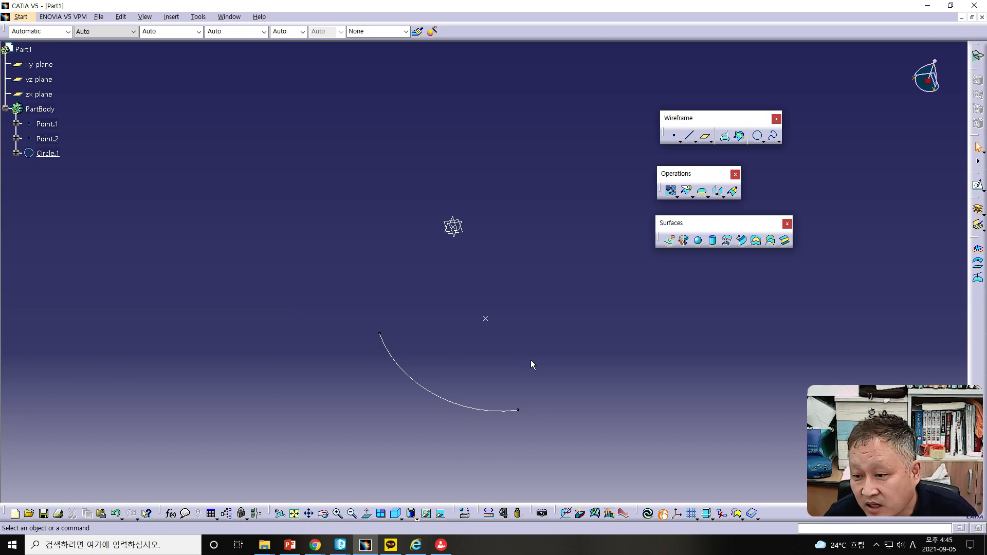
Step: Create a coordinate point at X 100 mm, Y 100 mm, Z 0 mm
middle_click_drag(580, 330, 512, 314)
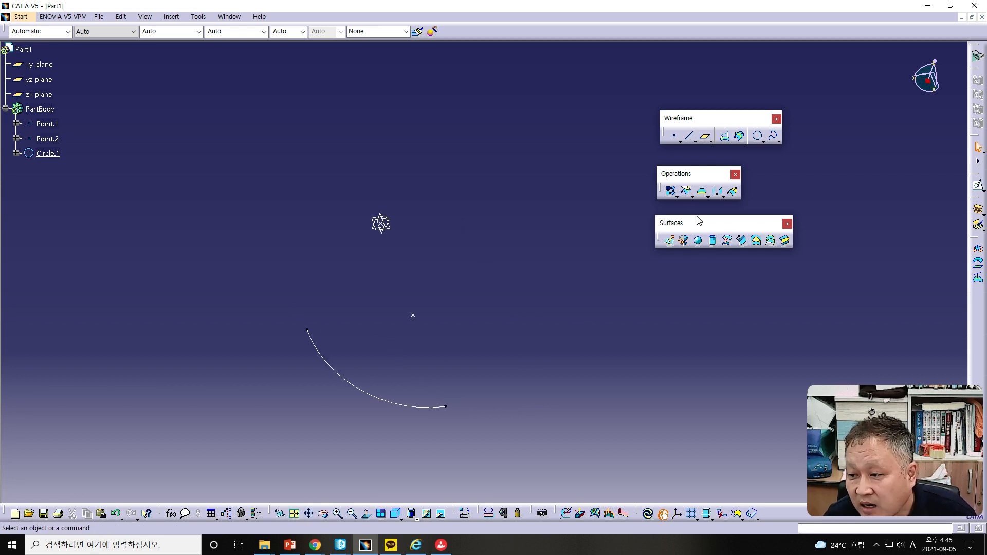
left_click(674, 135)
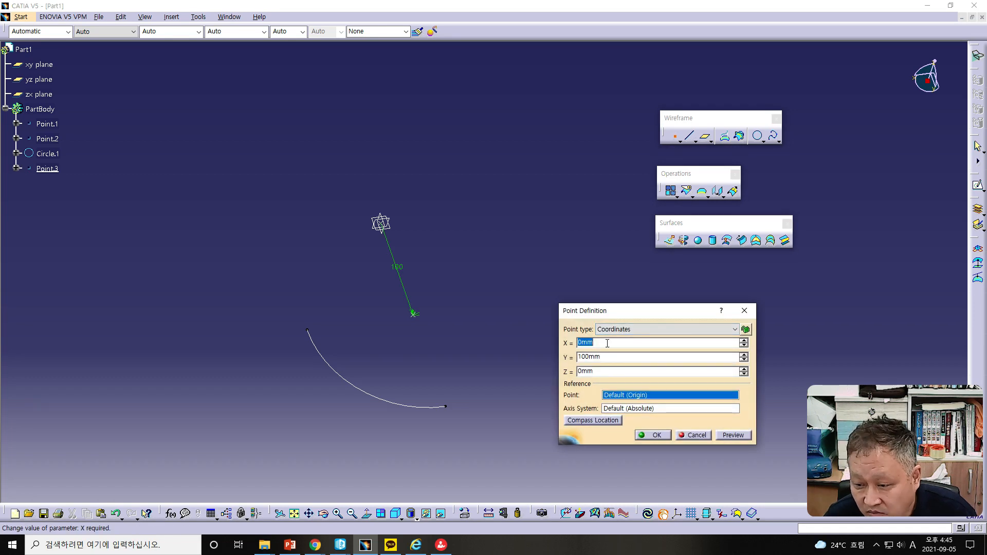
type("100")
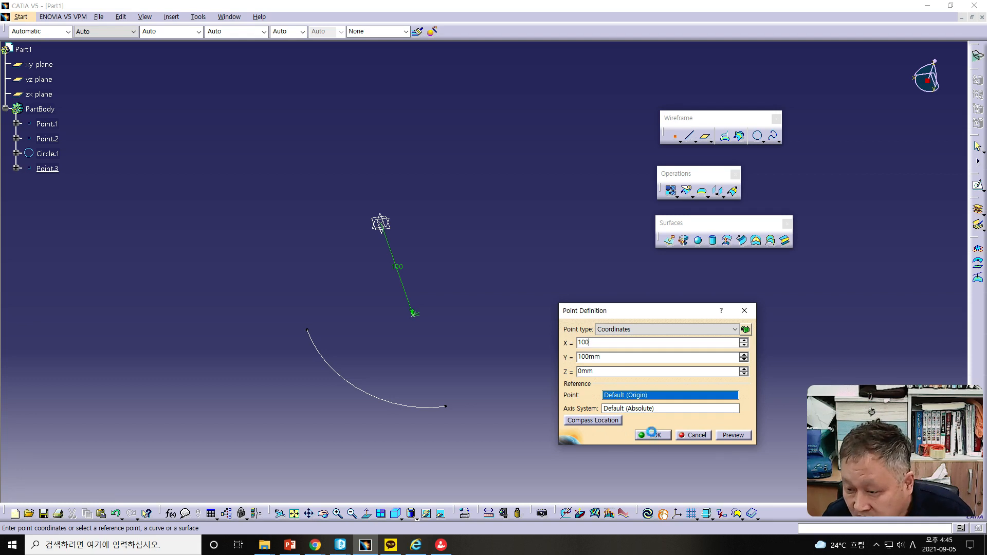
left_click(652, 435)
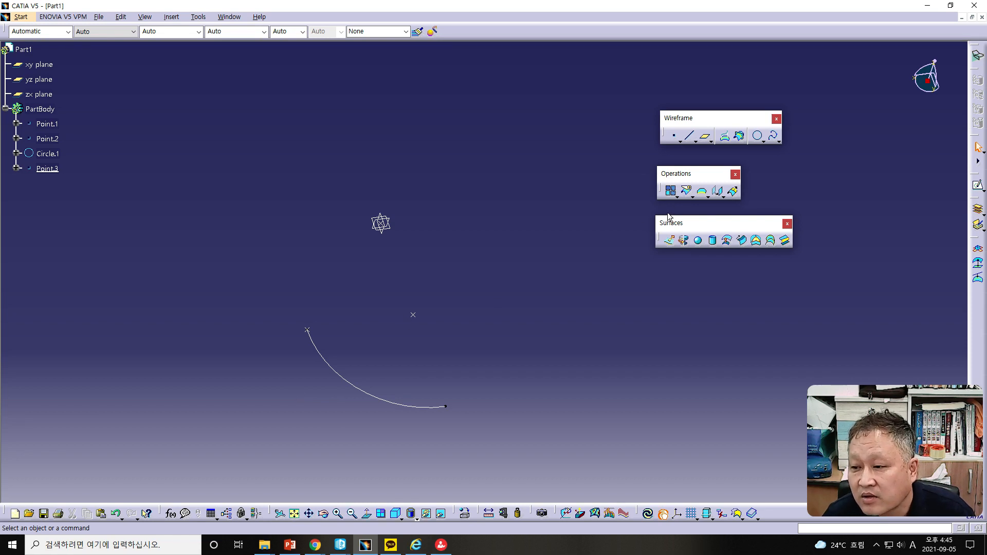
Step: Create a full center-and-point circle centered on Point.1 passing through Point.2, supported on the YZ plane
left_click(759, 136)
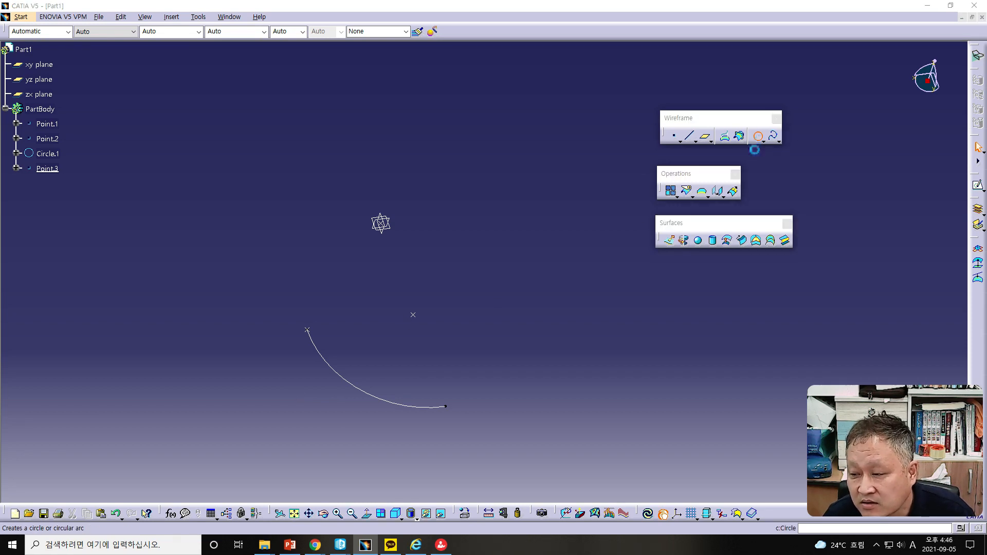
left_click(164, 63)
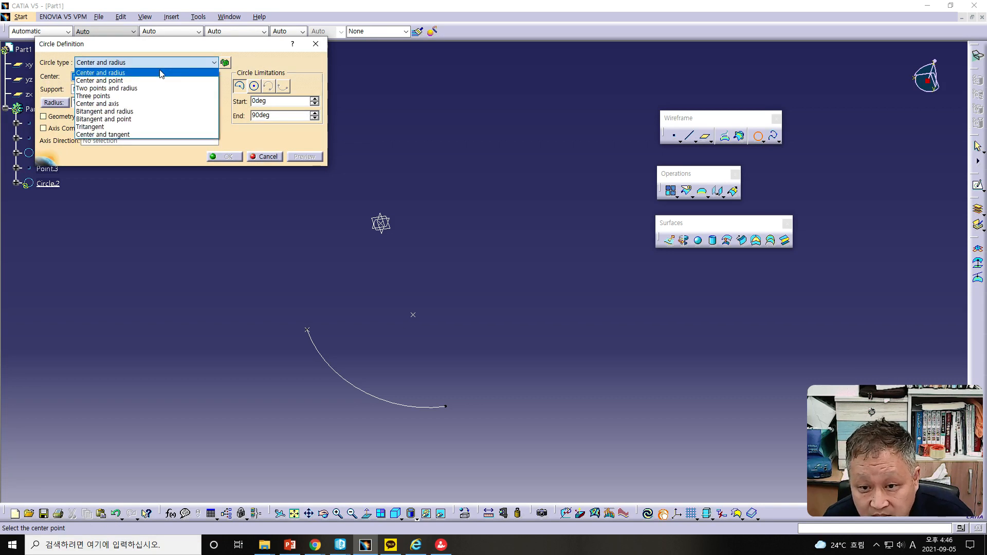
left_click(121, 81)
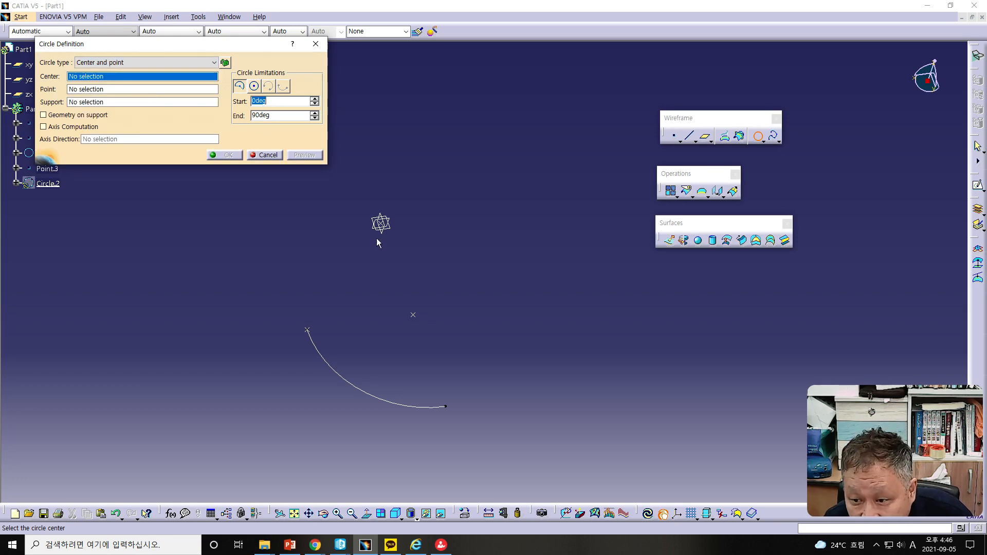
left_click(380, 224)
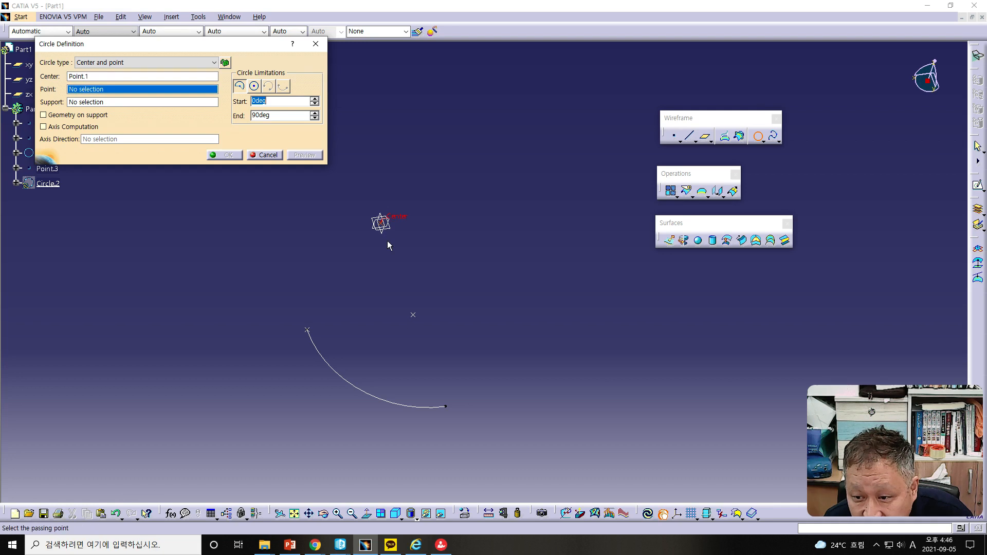
left_click(414, 316)
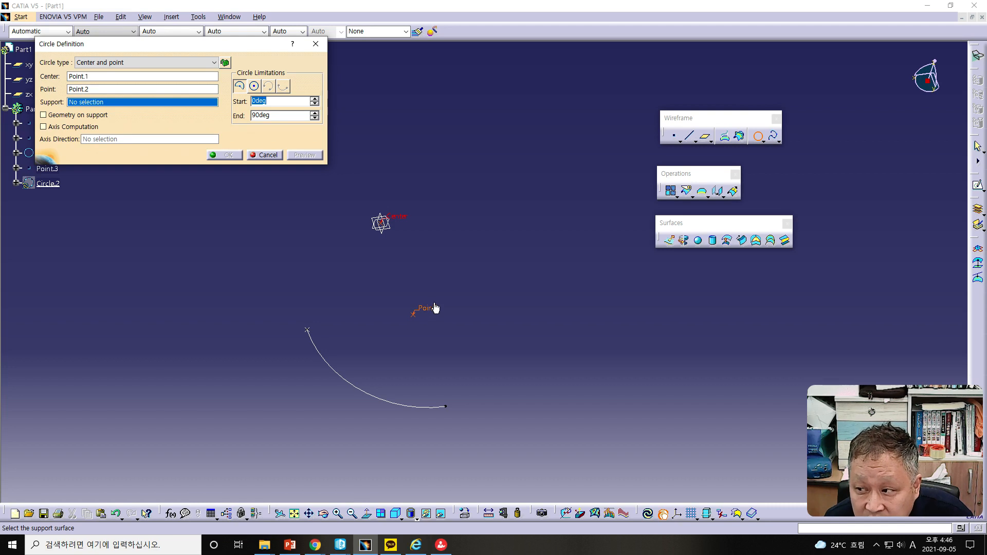
right_click(113, 103)
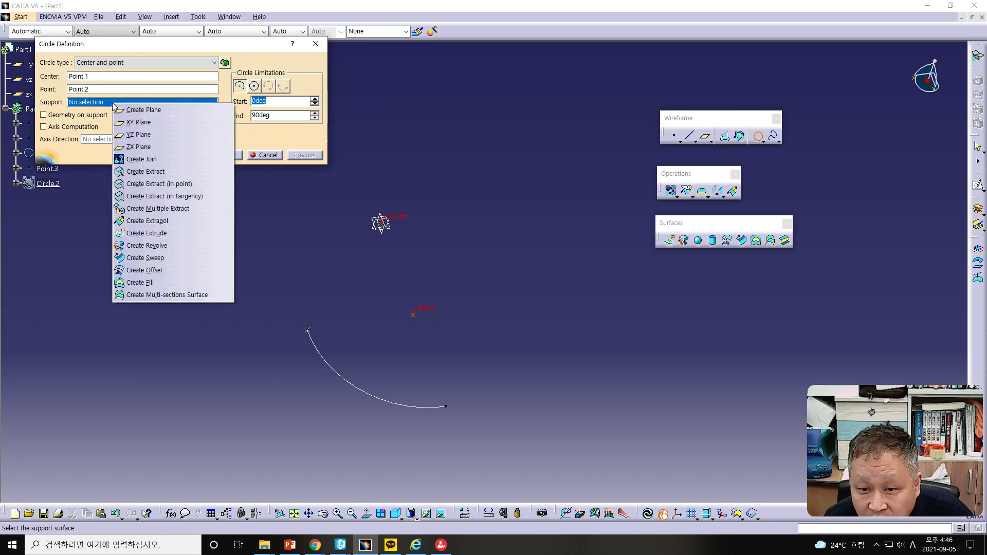
left_click(135, 135)
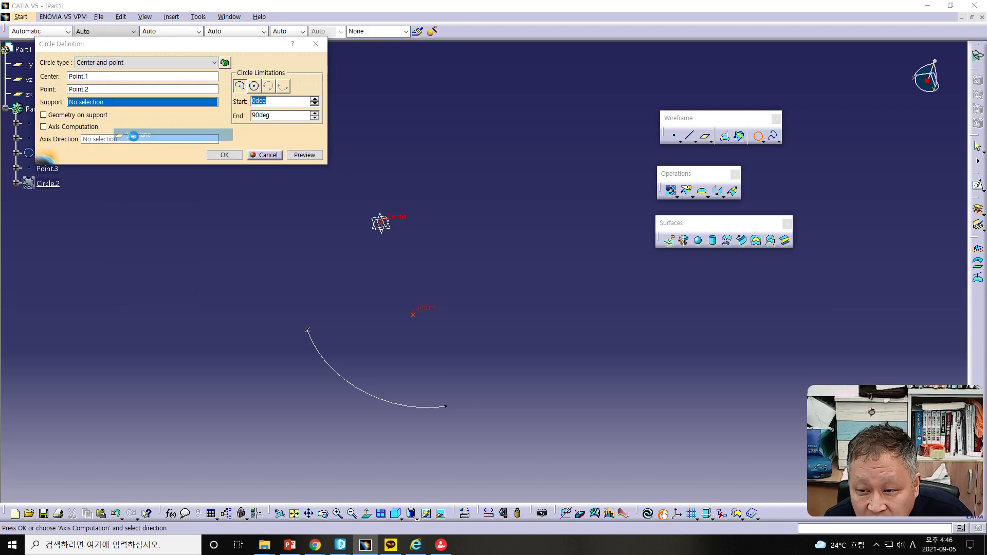
left_click(254, 86)
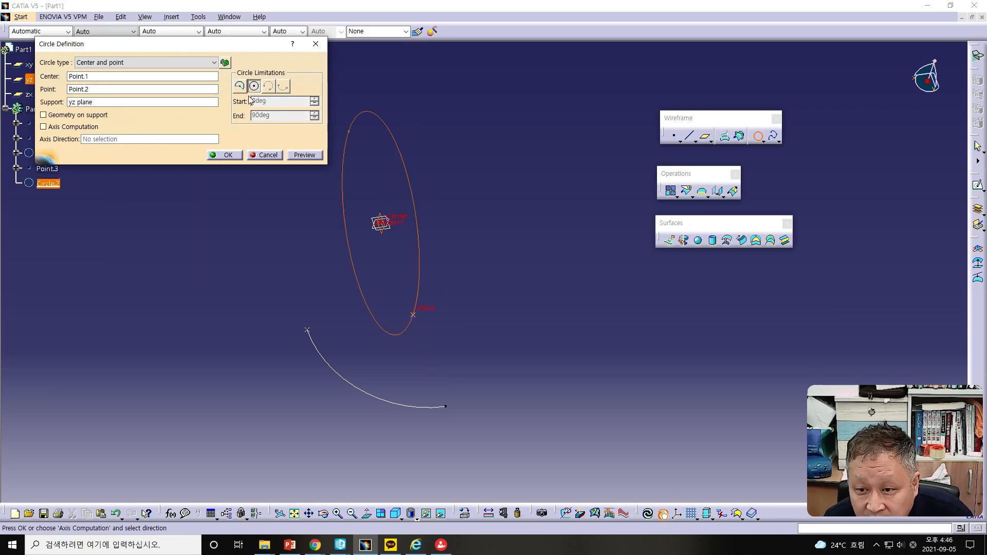
middle_click_drag(594, 278, 350, 254)
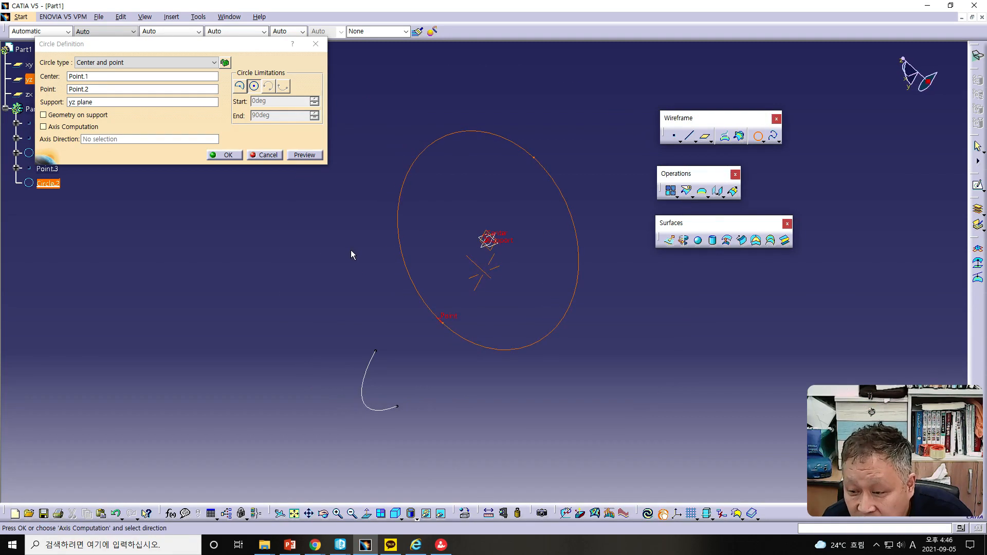
left_click(229, 155)
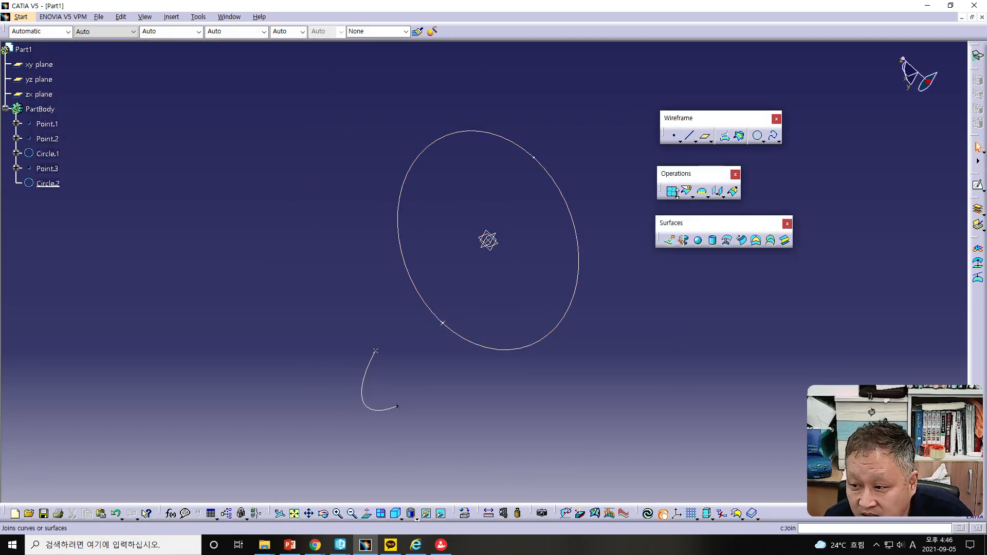
Step: Create a two-points-and-radius circle through Point.3 and Point.2 with 100 mm radius on the XY plane, keeping the lower solution
left_click(758, 137)
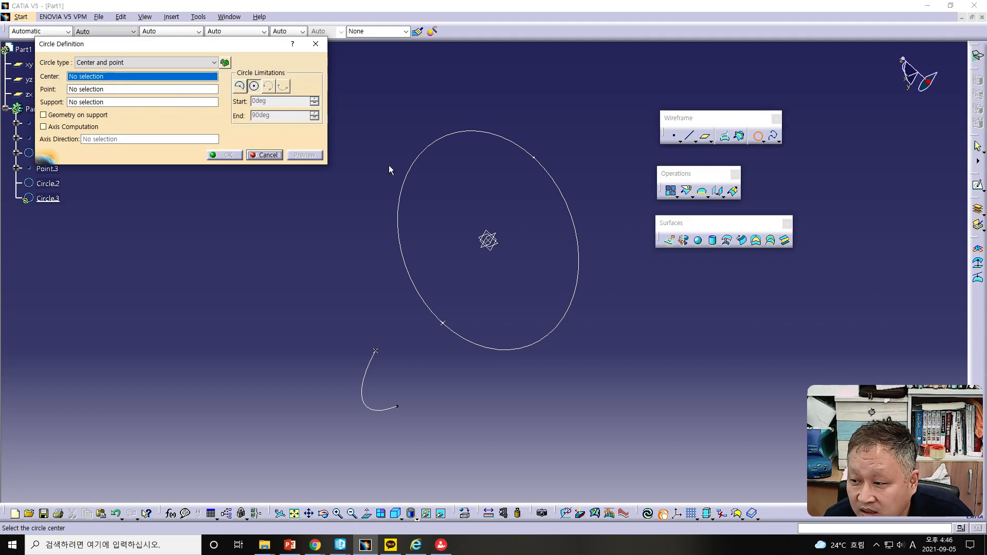
left_click(103, 62)
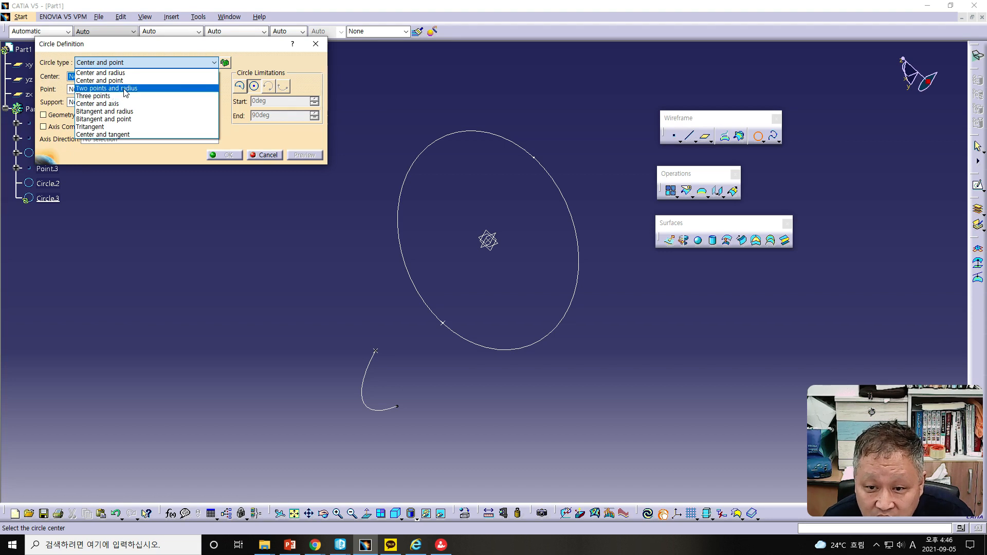
left_click(123, 88)
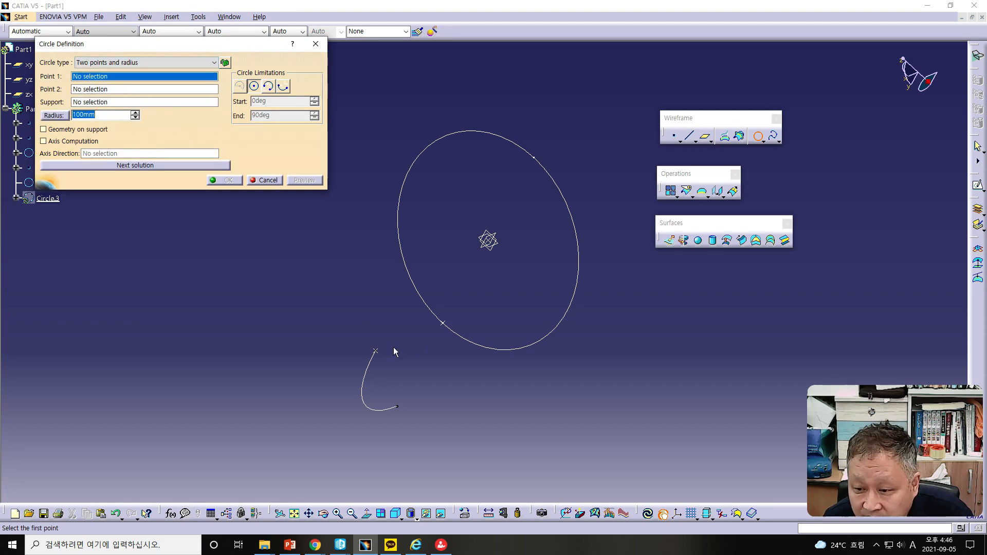
left_click(375, 351)
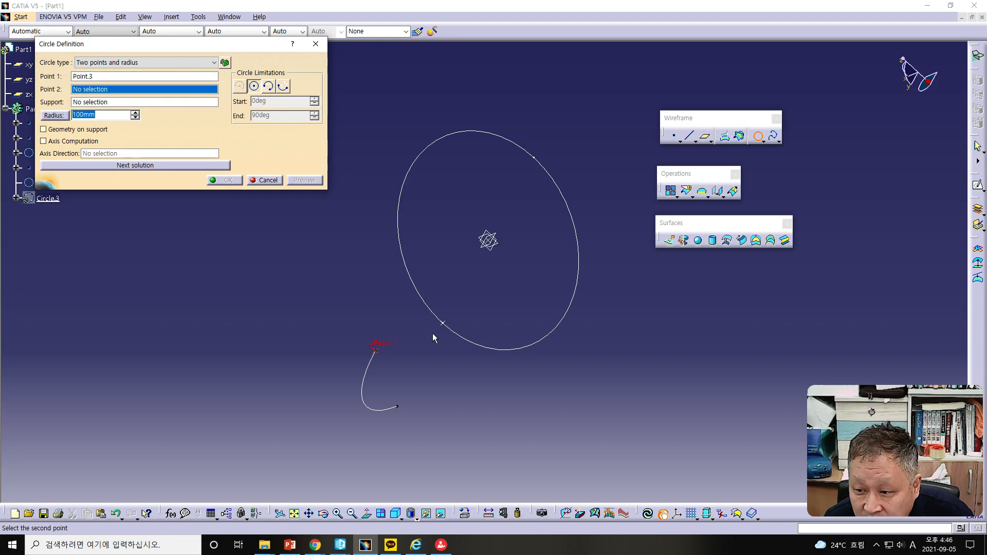
left_click(443, 325)
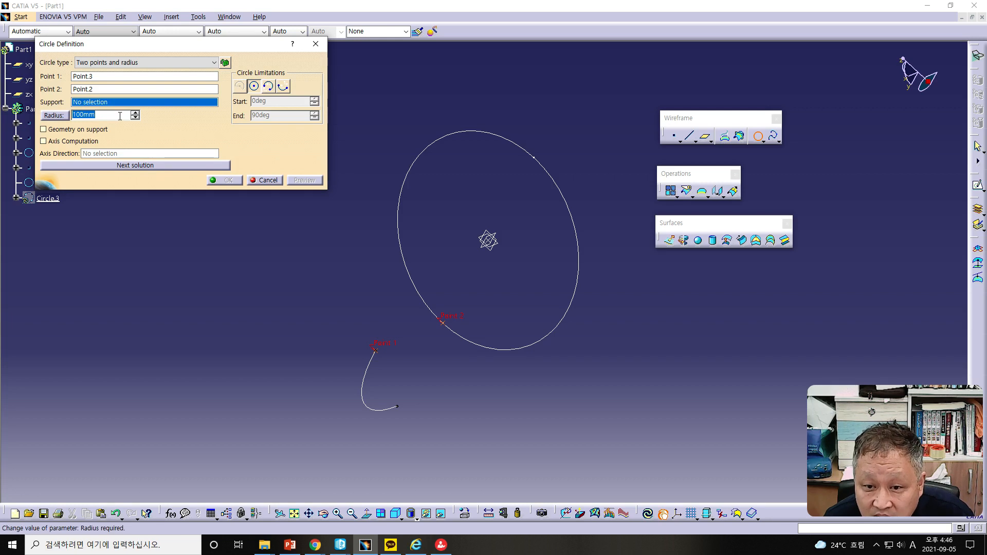
right_click(100, 103)
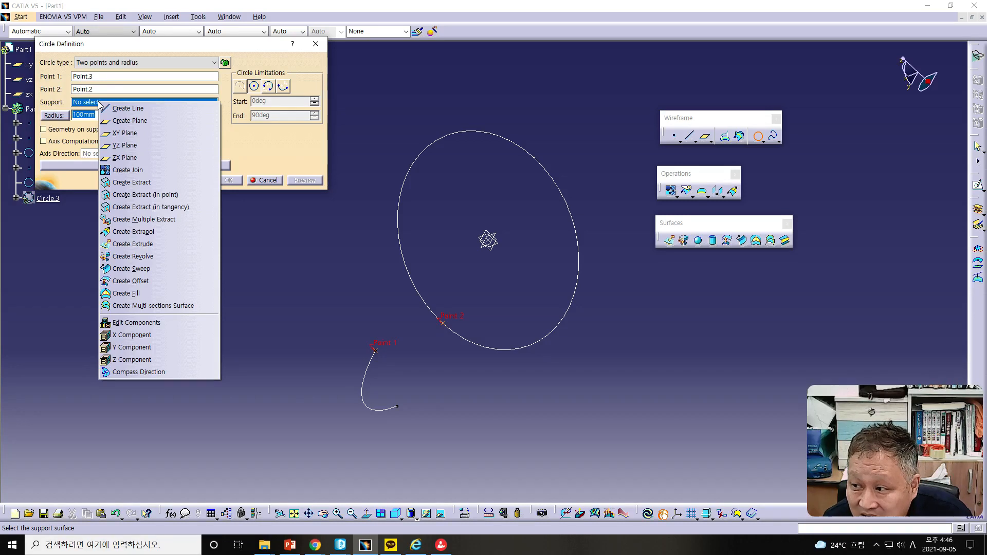
left_click(117, 134)
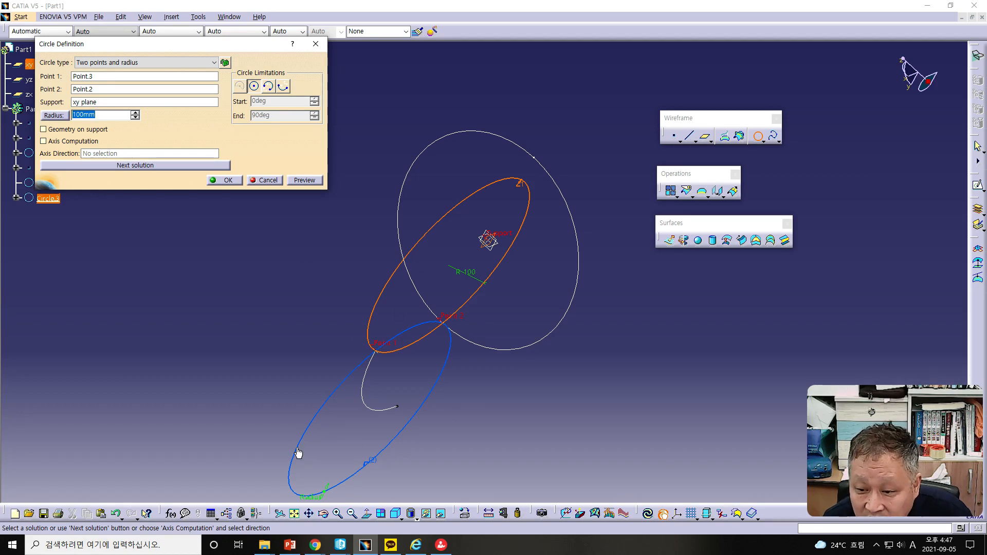
left_click(305, 440)
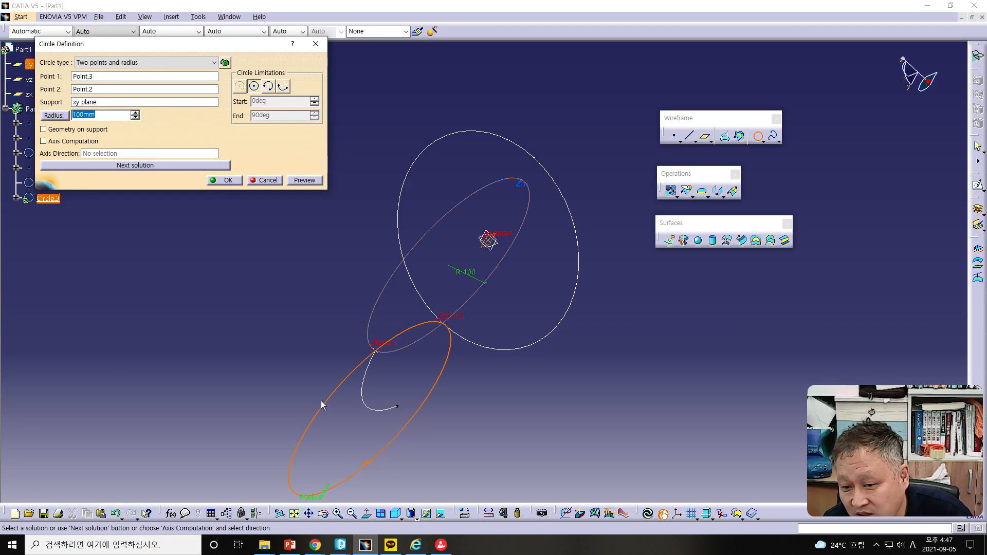
left_click(431, 232)
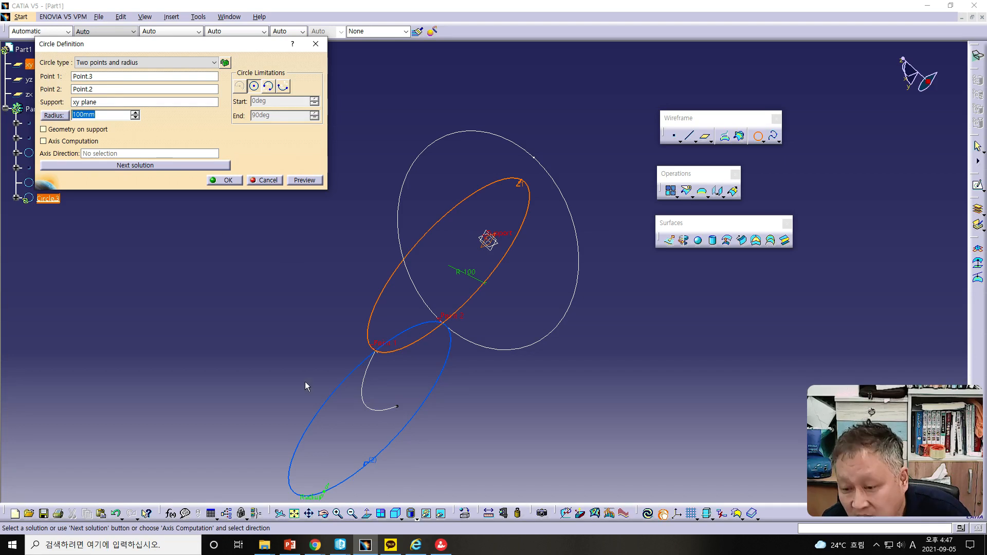
left_click(319, 416)
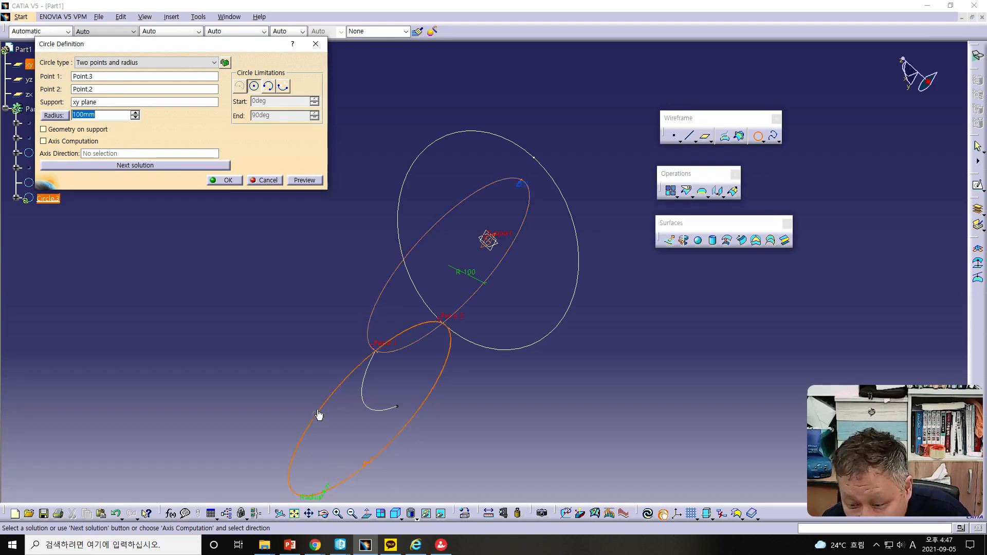
left_click(224, 180)
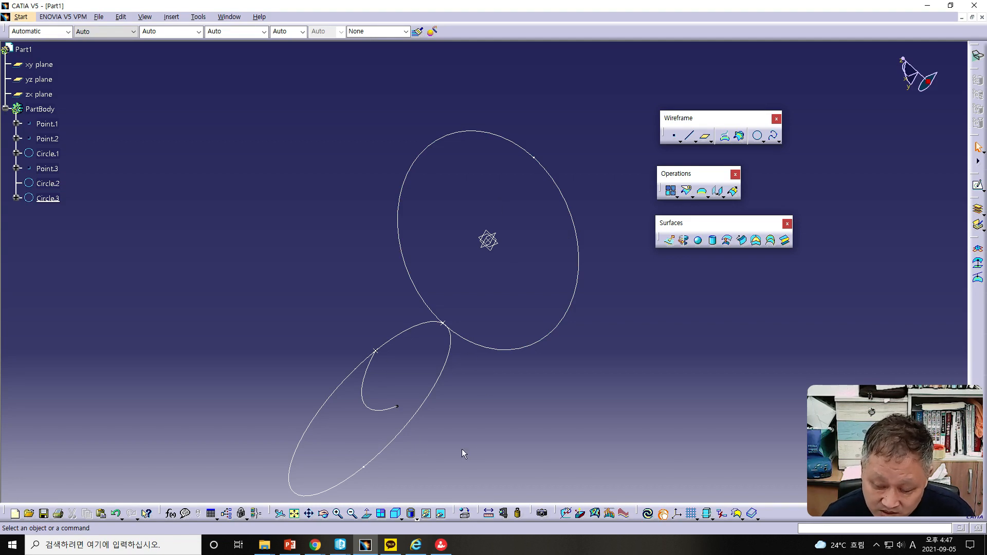
Step: Try a three-points circle through Point.2, the end vertex of Circle.1 and Point.3
mouse_move(481, 443)
middle_mouse_down()
mouse_move(455, 409)
mouse_move(545, 410)
mouse_move(522, 454)
mouse_move(473, 442)
middle_mouse_up()
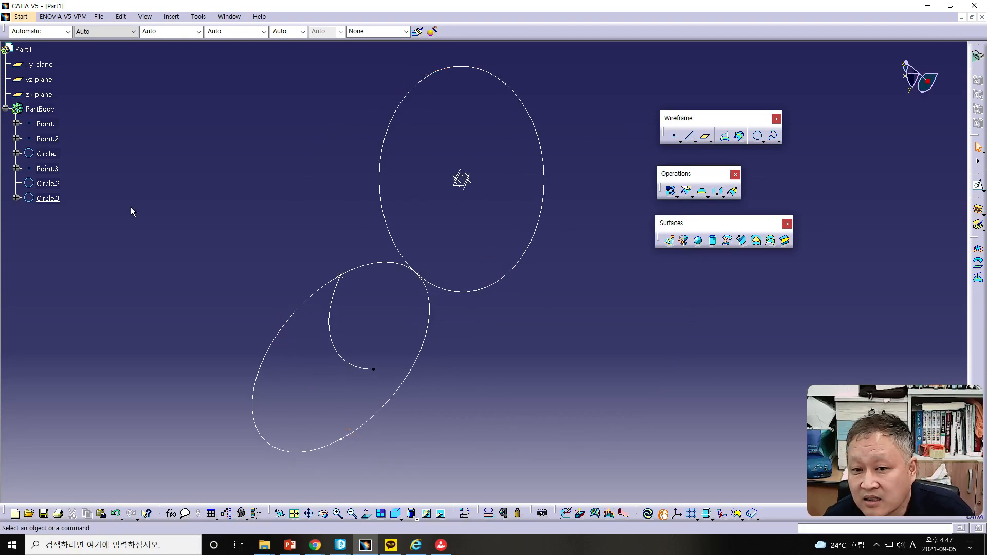
left_click(756, 135)
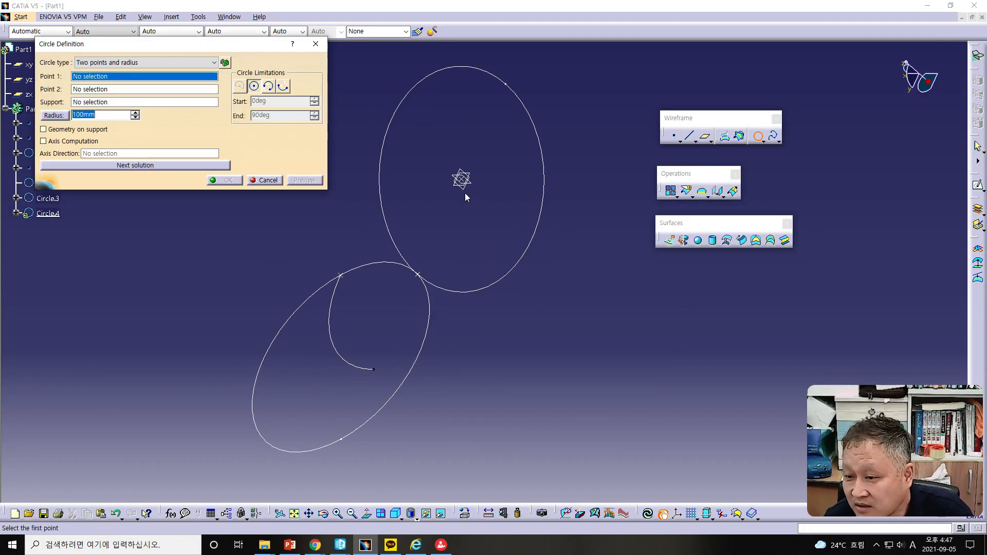
left_click(129, 62)
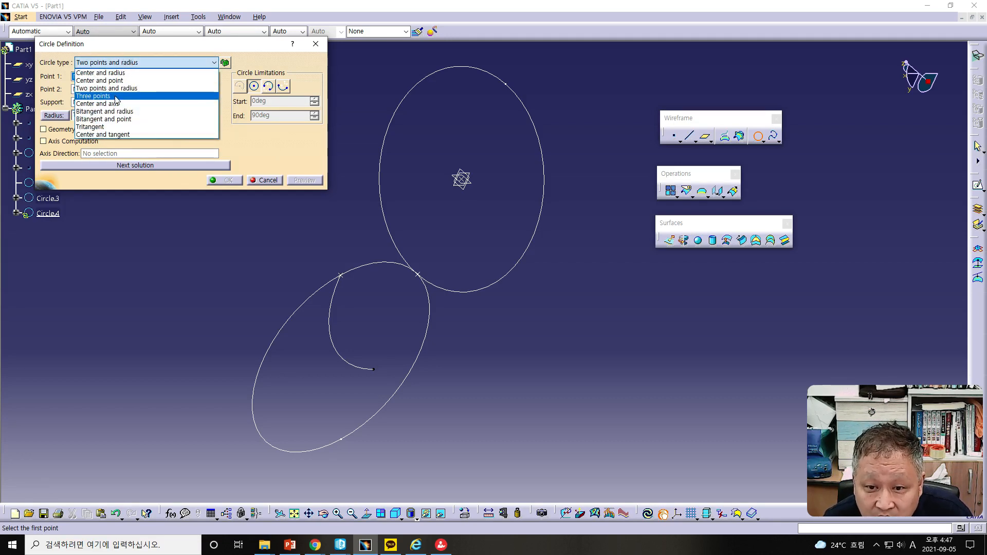
left_click(127, 96)
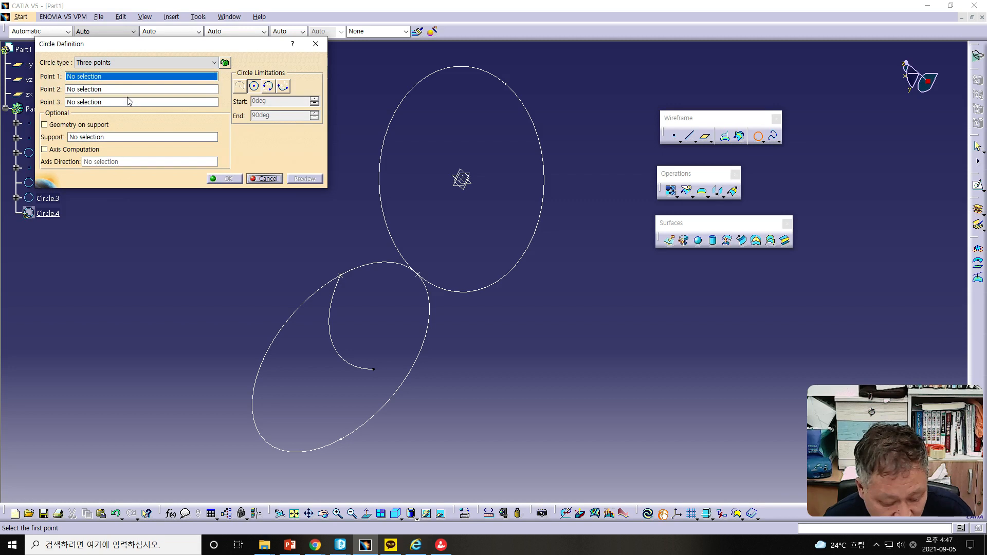
left_click(419, 275)
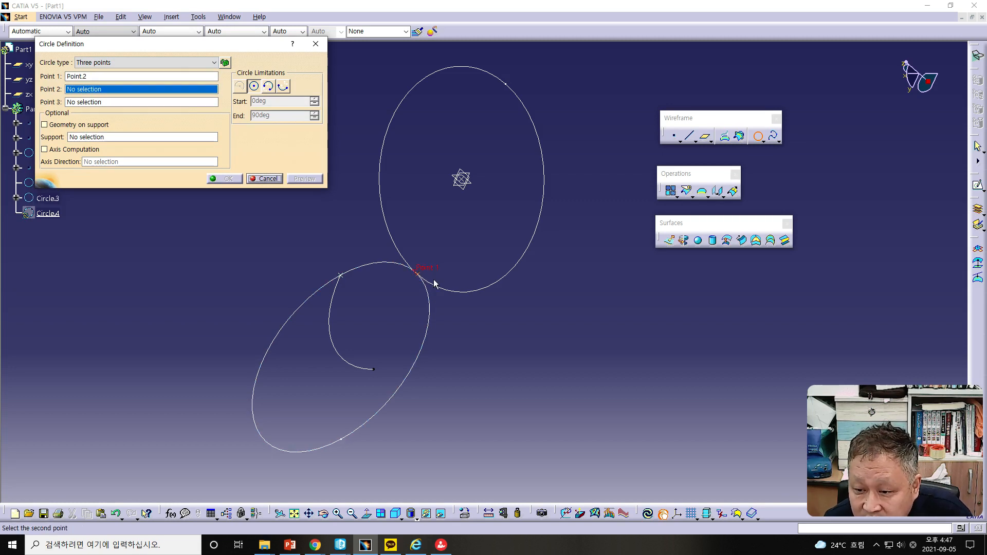
left_click(374, 369)
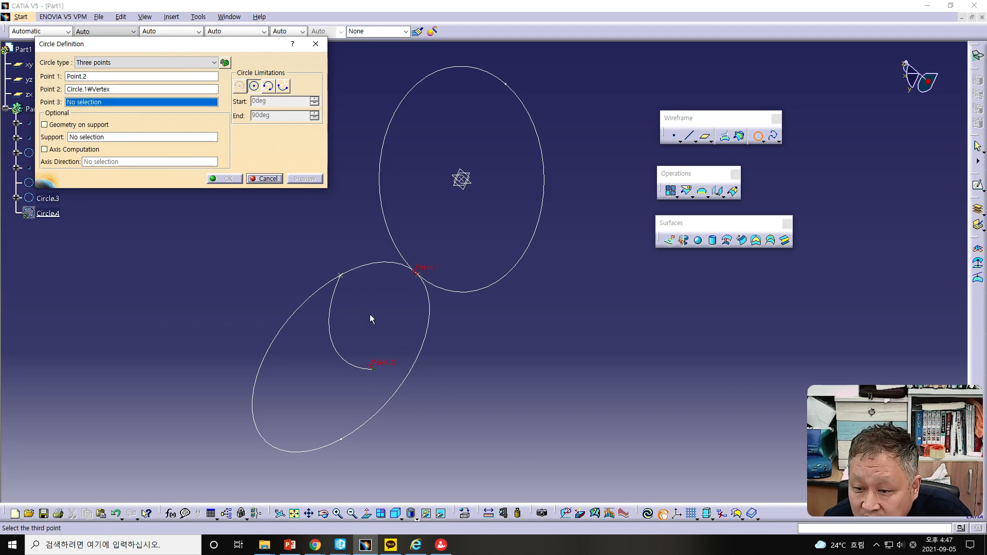
left_click(340, 275)
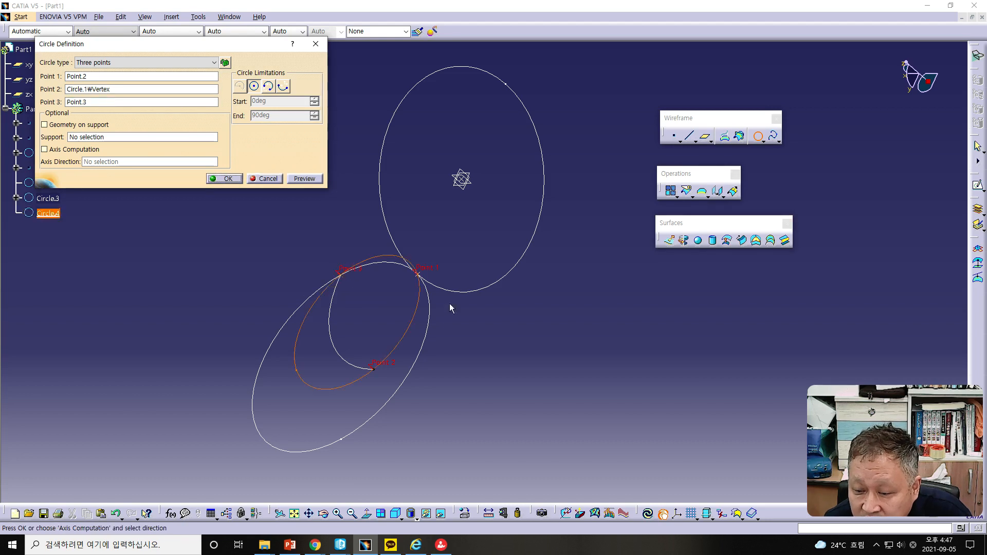
middle_click_drag(544, 367, 546, 419)
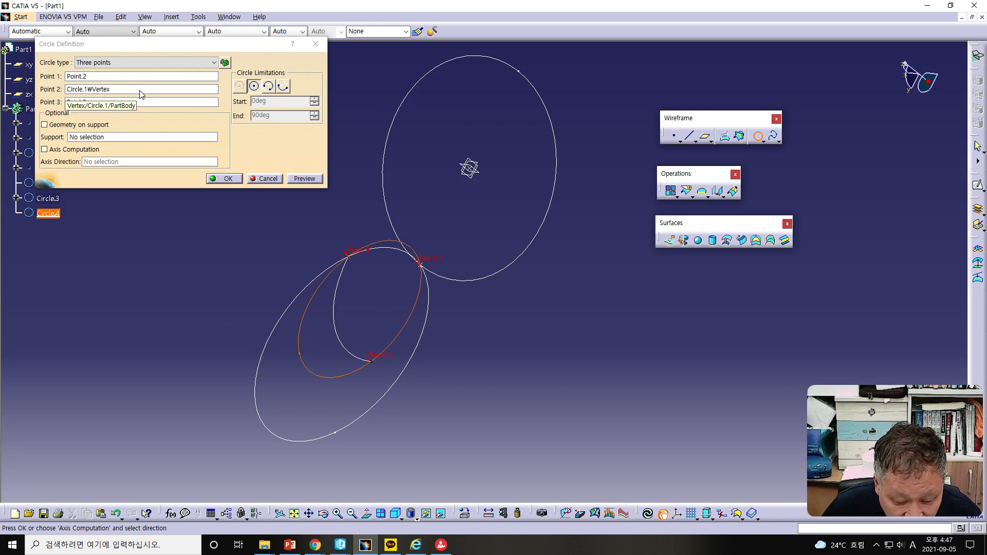
Step: Try a tritangent circle using Circle.2, Circle.3 and Point.3 as elements, supported on the XY plane
left_click(136, 62)
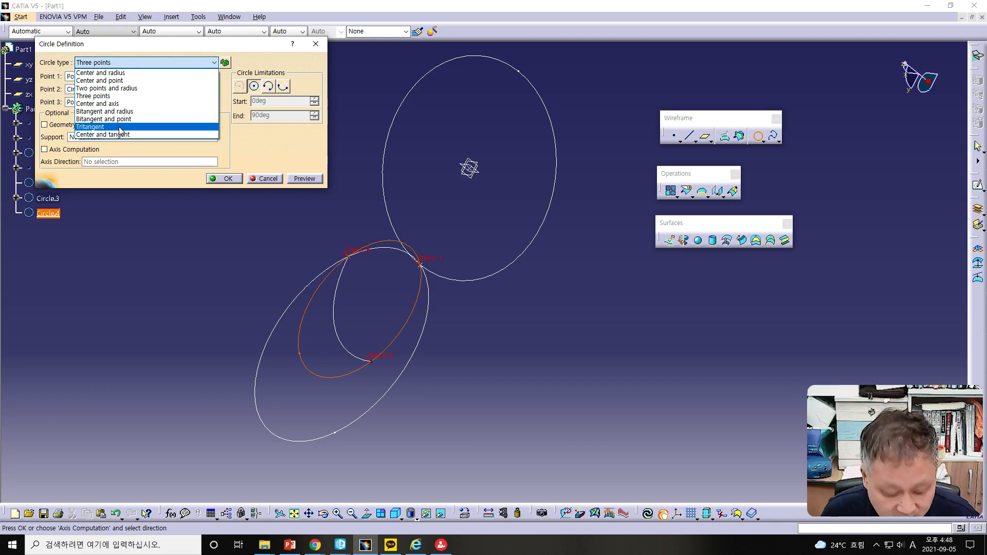
left_click(121, 128)
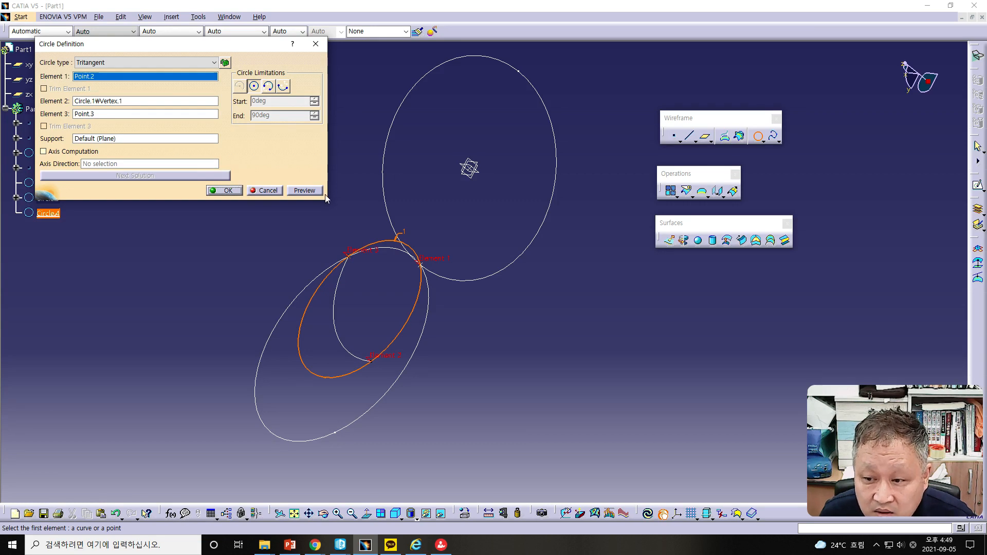
left_click(393, 208)
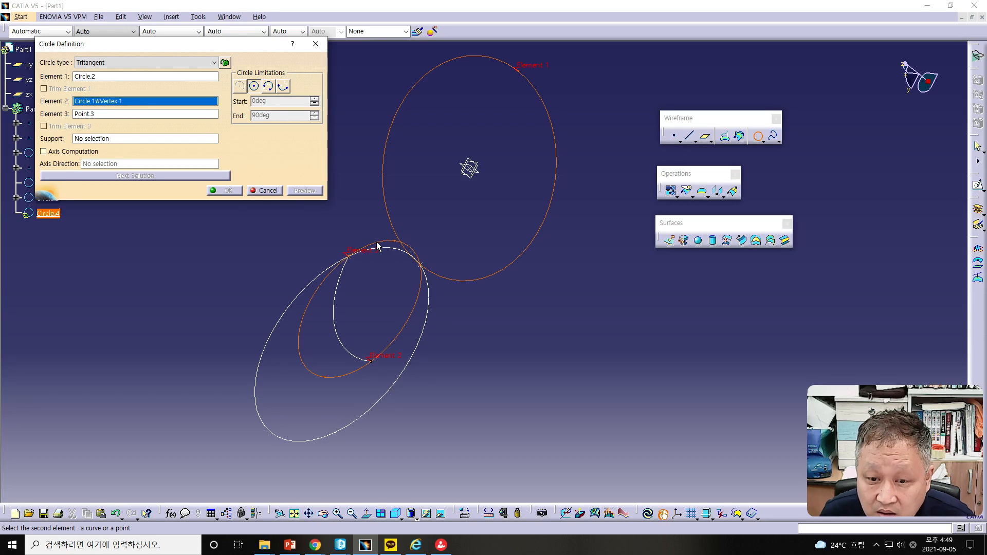
left_click(398, 333)
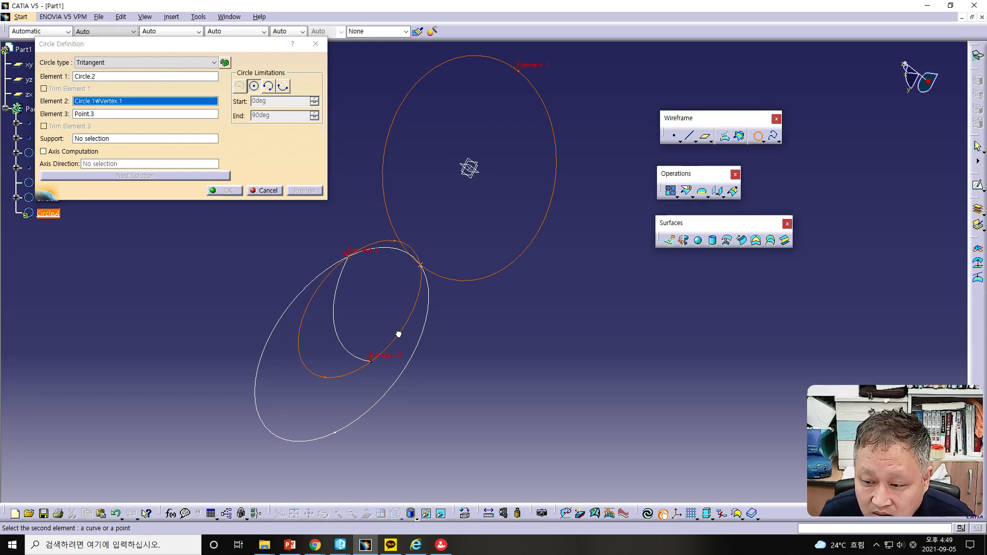
left_click(416, 354)
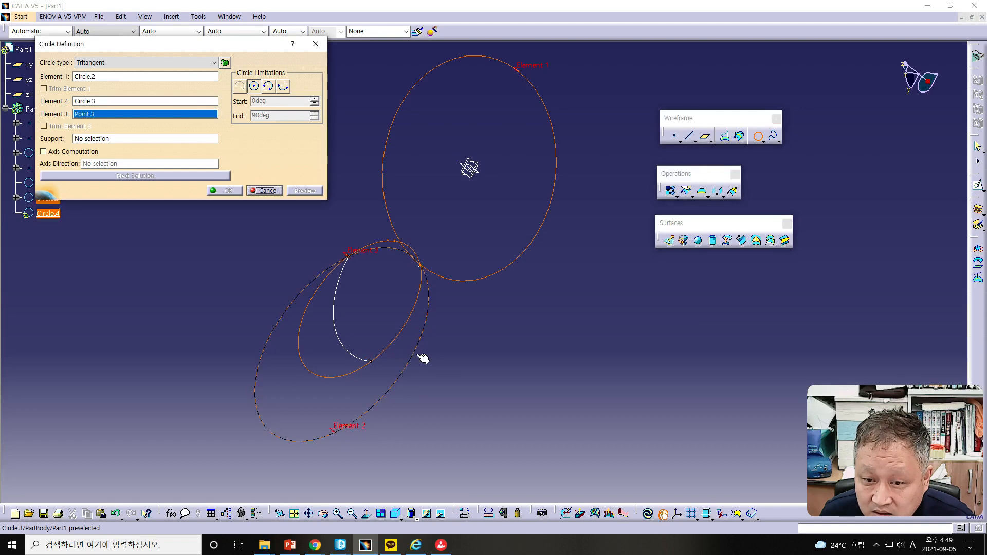
left_click(143, 140)
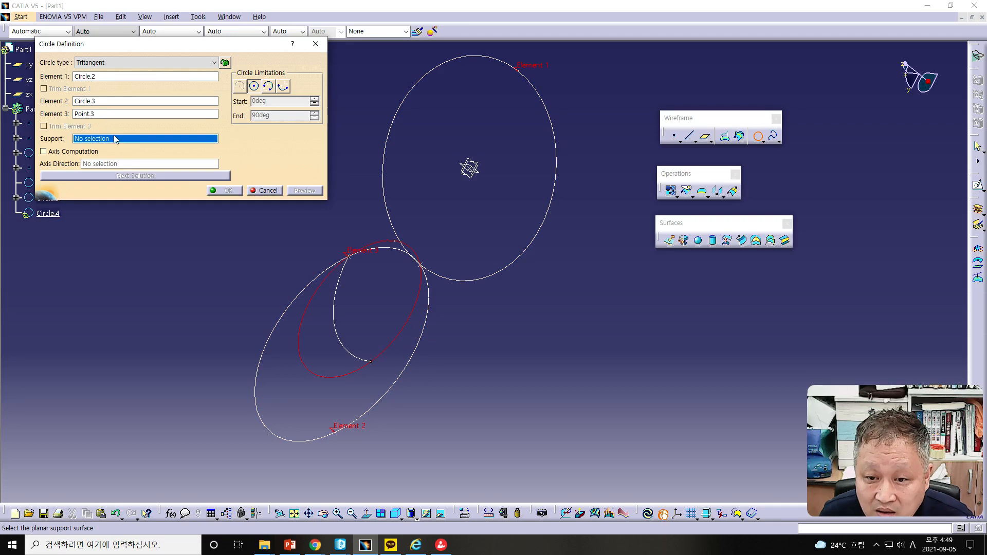
left_click(106, 115)
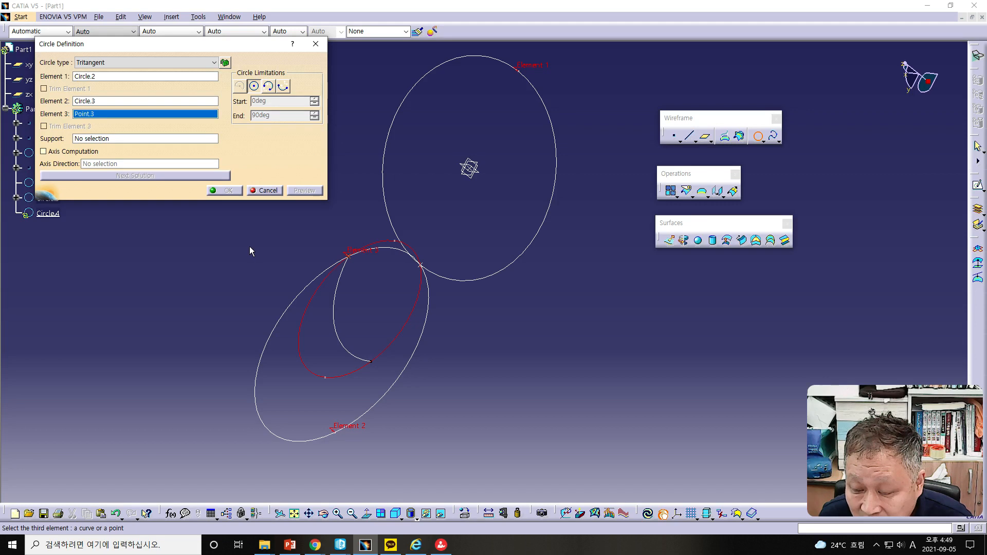
right_click(114, 138)
left_click(135, 157)
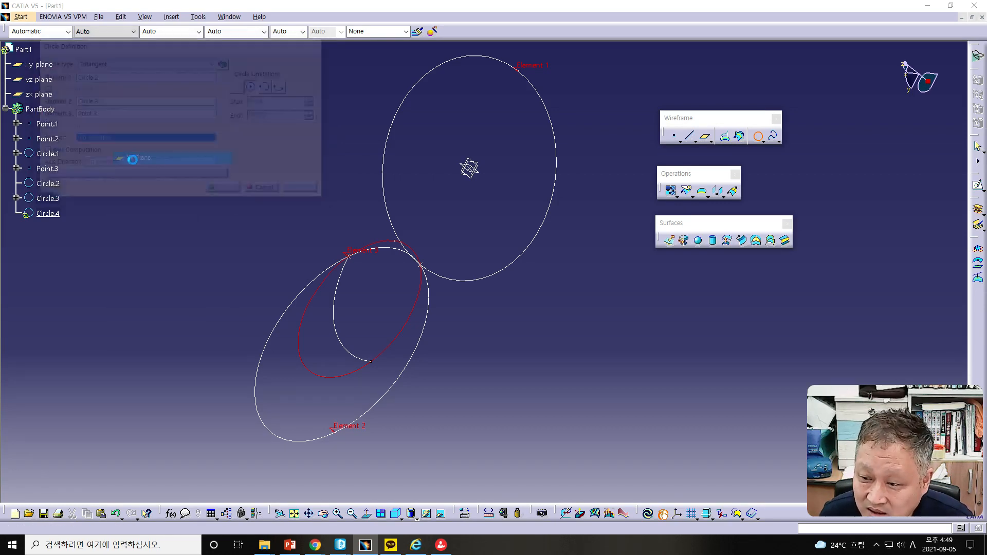
left_click(565, 296)
middle_click_drag(555, 349, 515, 337)
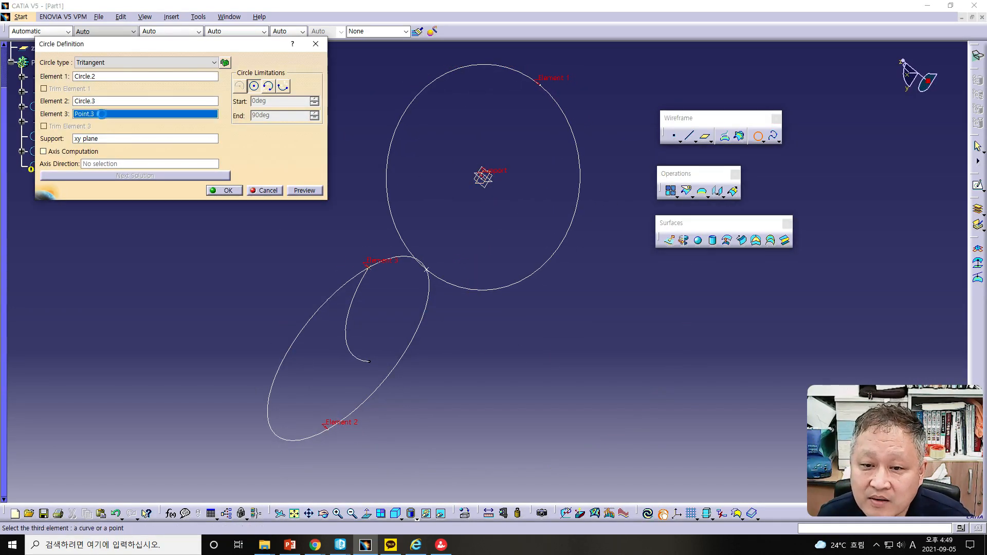
Step: Try switching the tritangent circle's support to the YZ plane
right_click(104, 140)
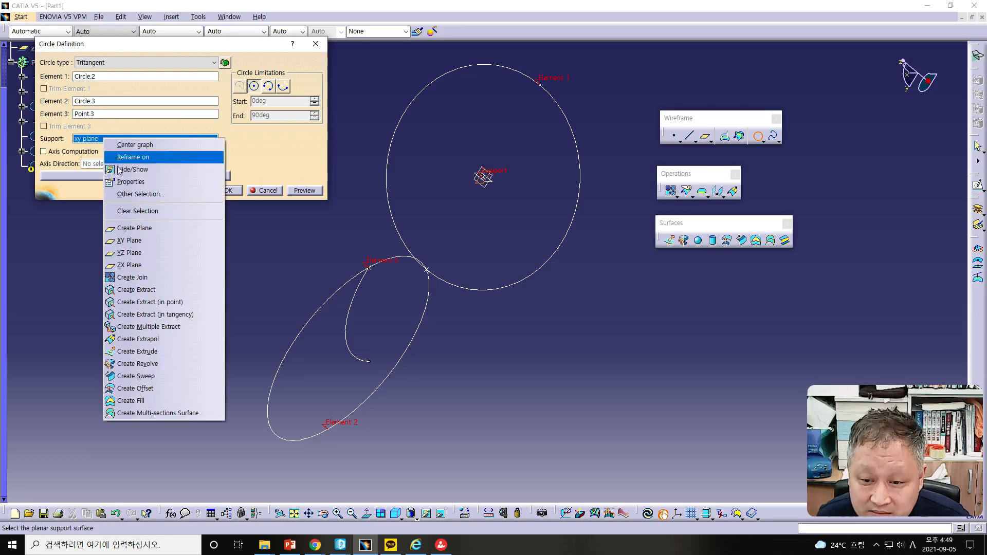
left_click(129, 253)
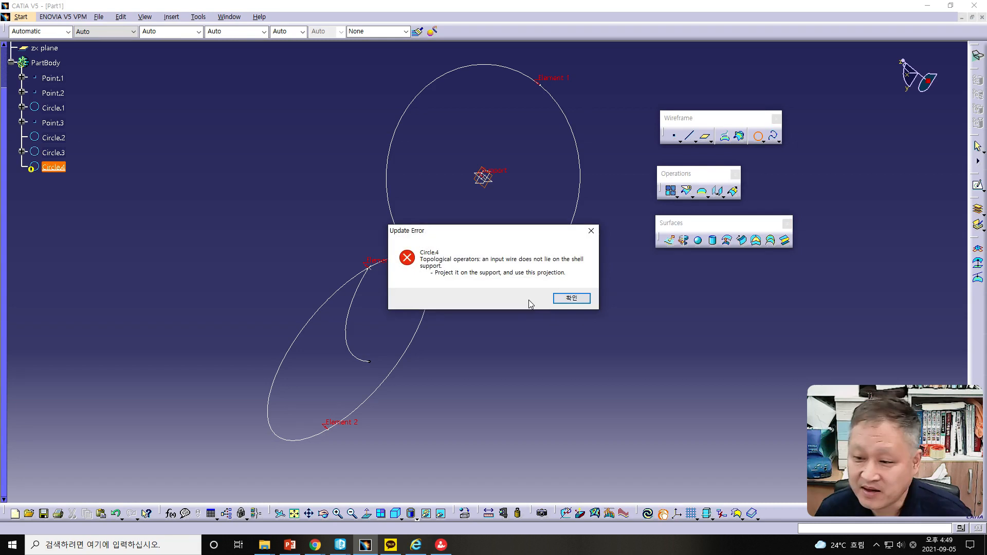
left_click(559, 298)
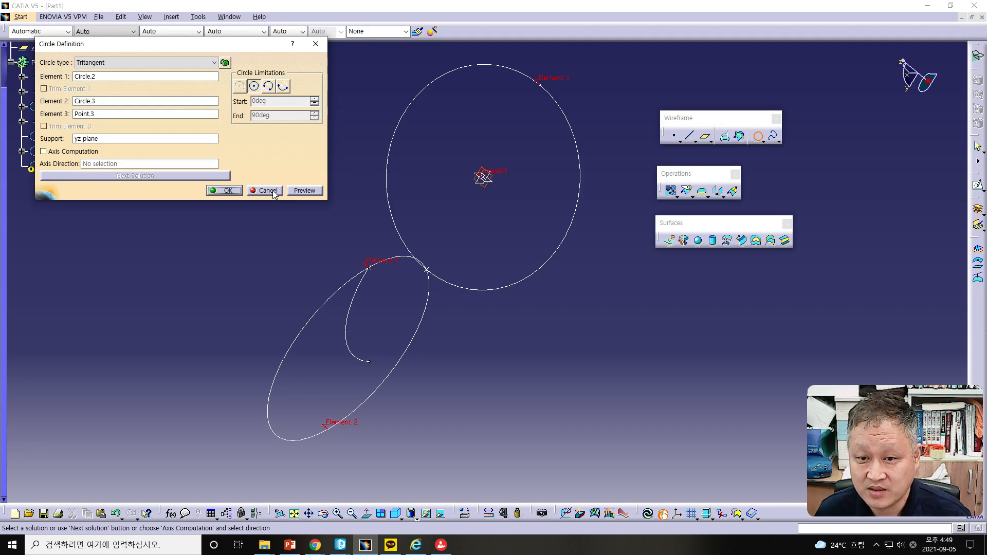
Step: Try the Bitangent and radius circle type, then cancel the circle definition
left_click(157, 64)
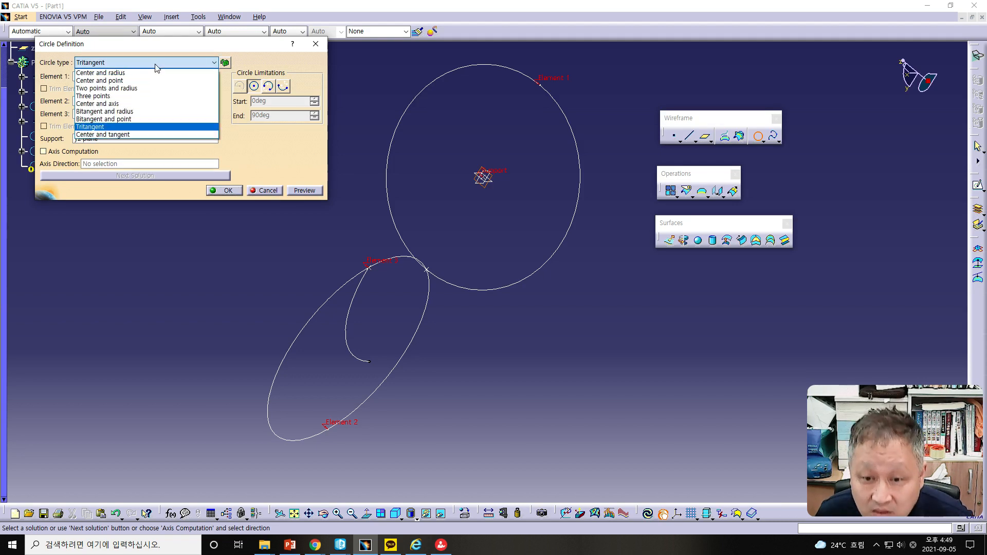
left_click(137, 121)
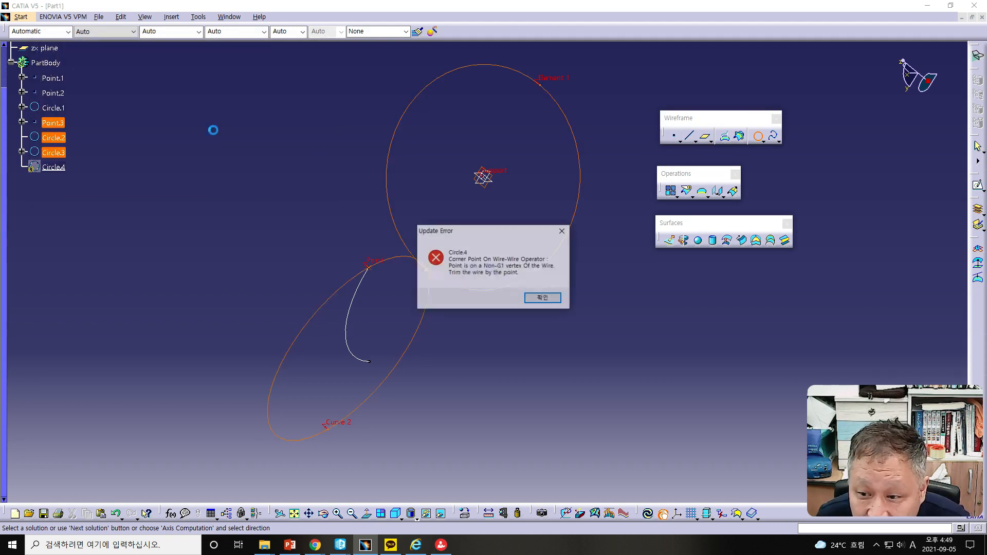
left_click(536, 300)
left_click(550, 295)
key("Escape")
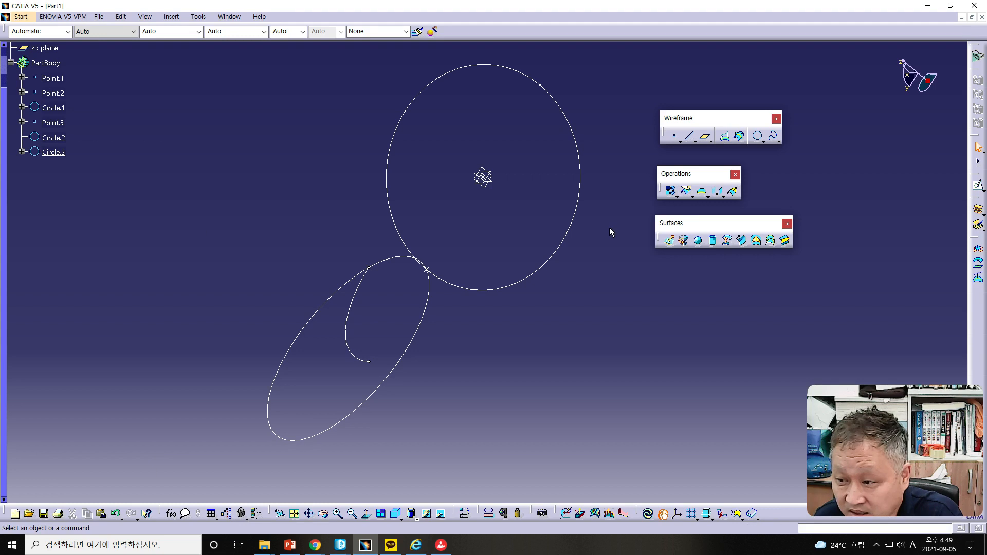
Step: Try a Bitangent and point circle using Circle.2 and Circle.3 as elements and Point.2 as the point
left_click(757, 136)
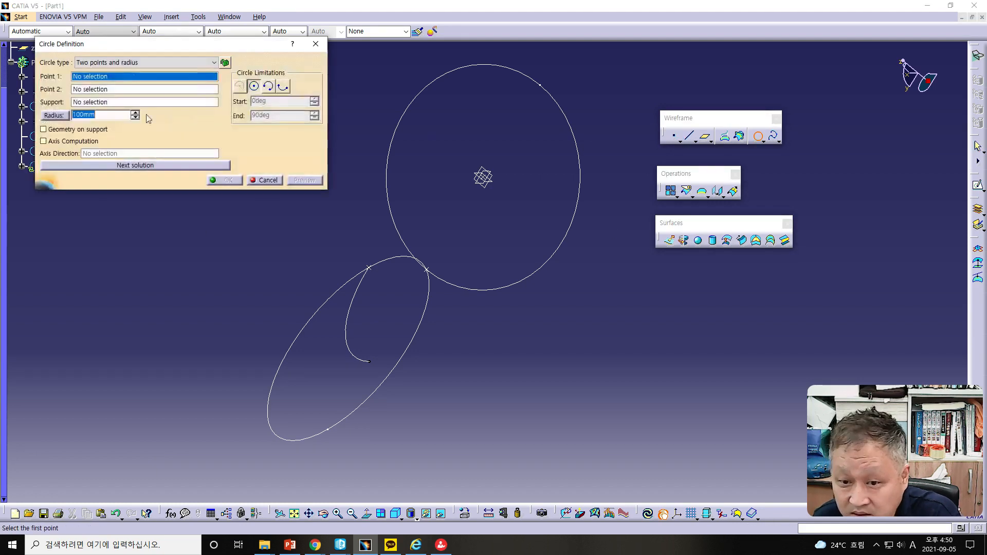
left_click(129, 62)
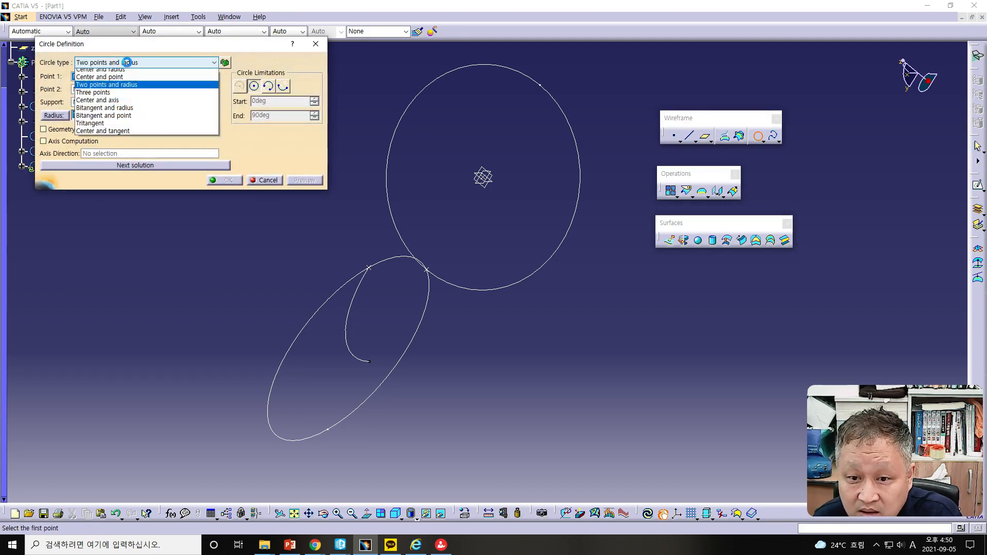
left_click(104, 119)
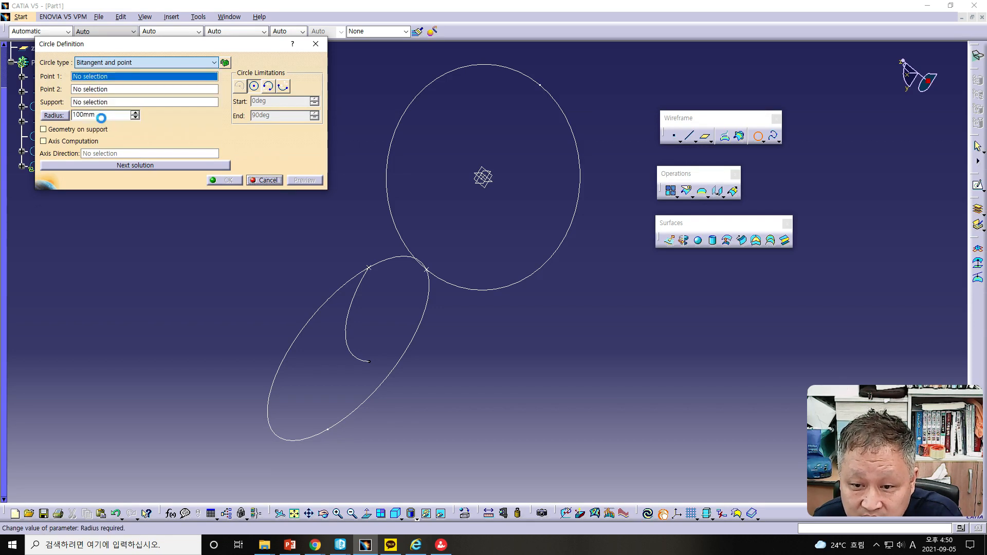
left_click(401, 236)
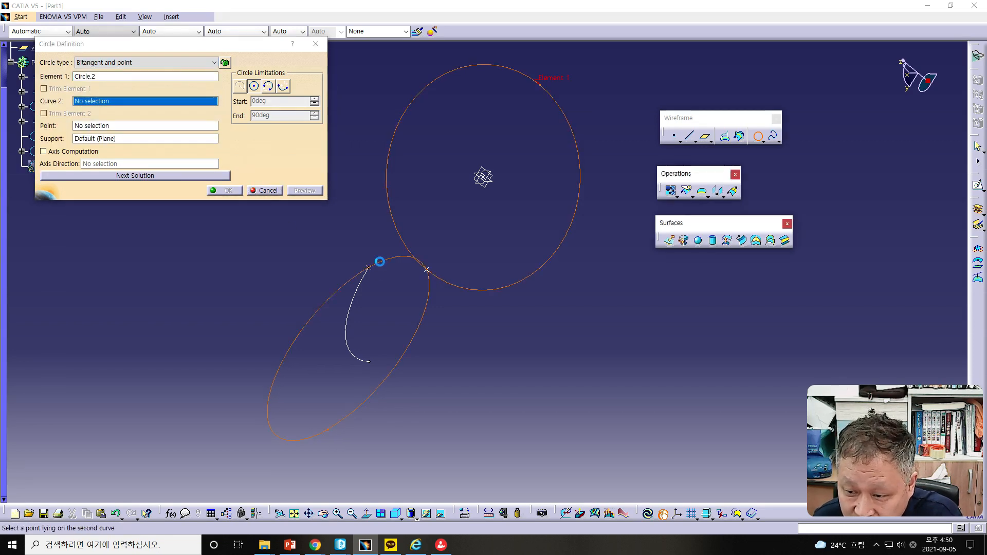
left_click(379, 271)
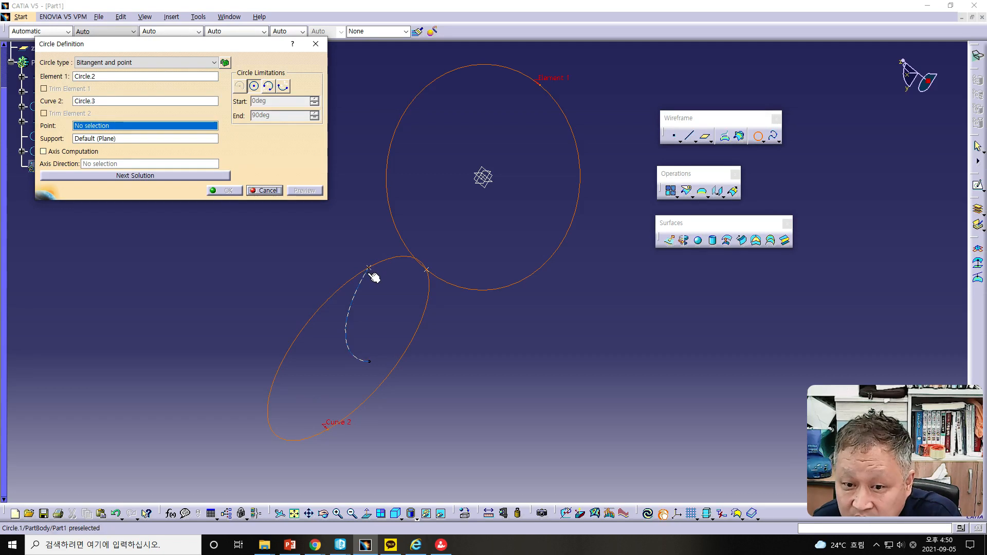
left_click(428, 269)
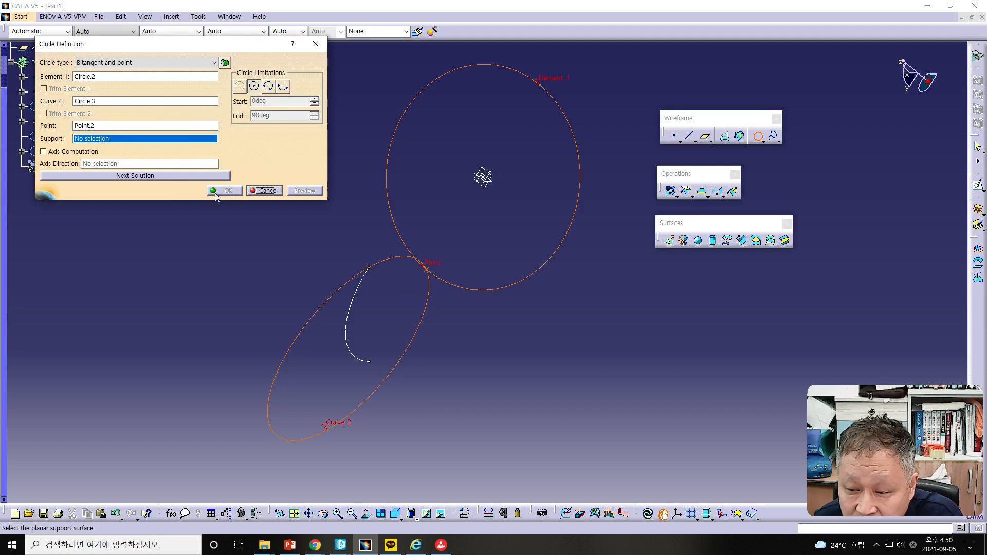
Step: Try the XY plane as the support of the bitangent and point circle
right_click(187, 139)
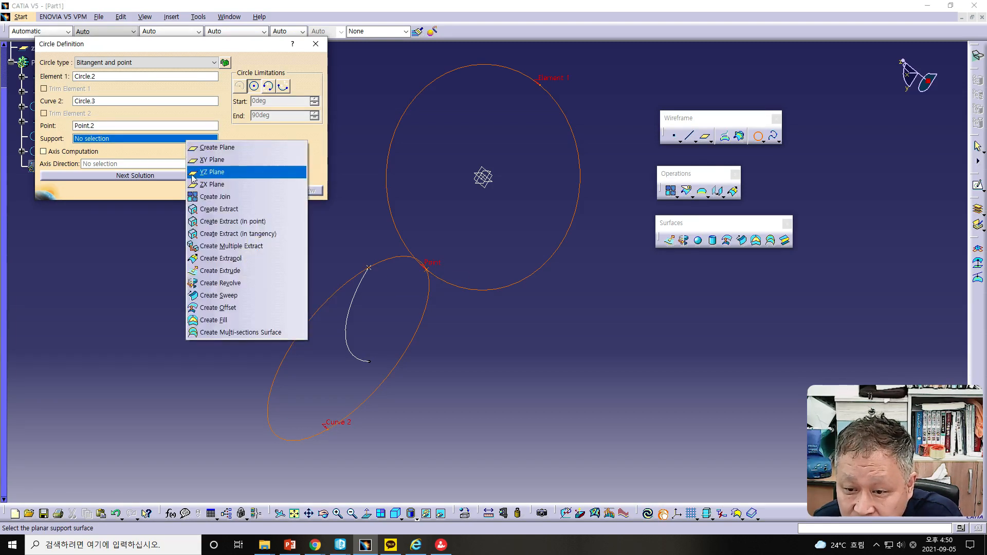
left_click(206, 160)
key("Return")
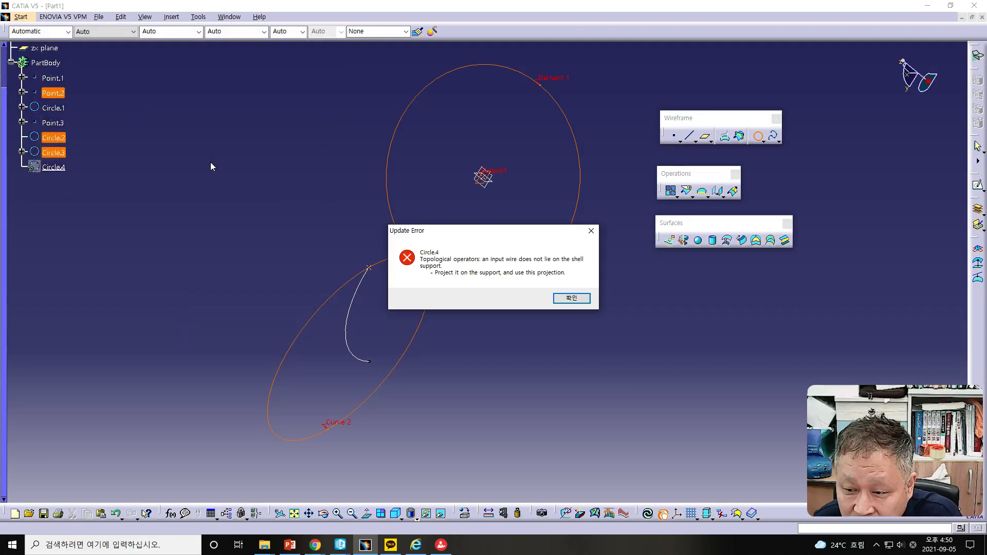
left_click(570, 298)
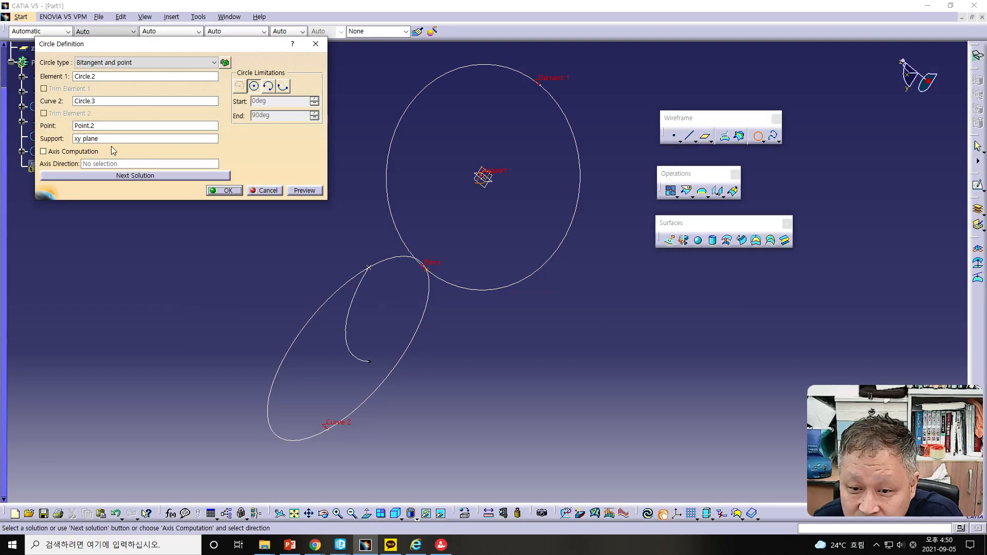
Step: Try switching the circle's support to the YZ plane, then cancel the circle definition
right_click(103, 144)
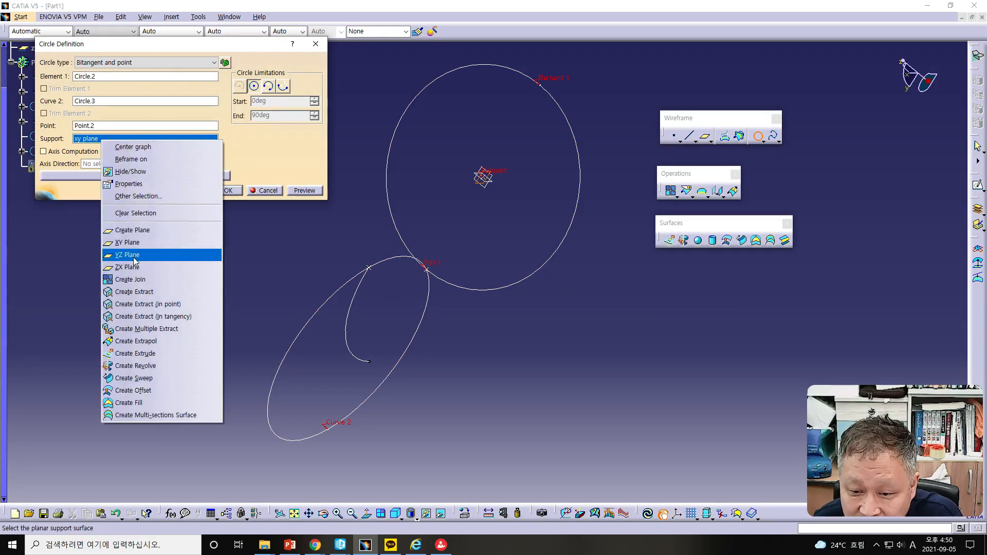
left_click(132, 256)
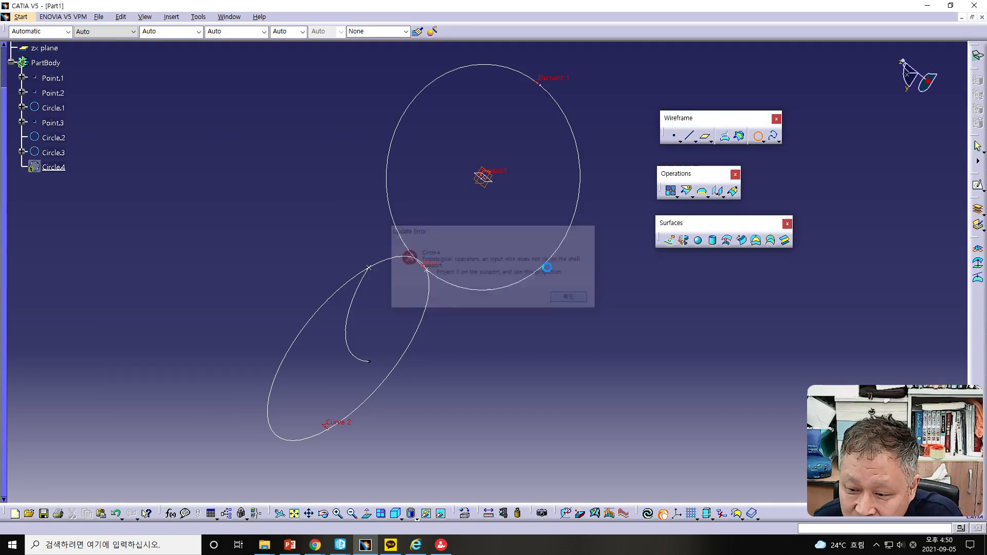
left_click(579, 301)
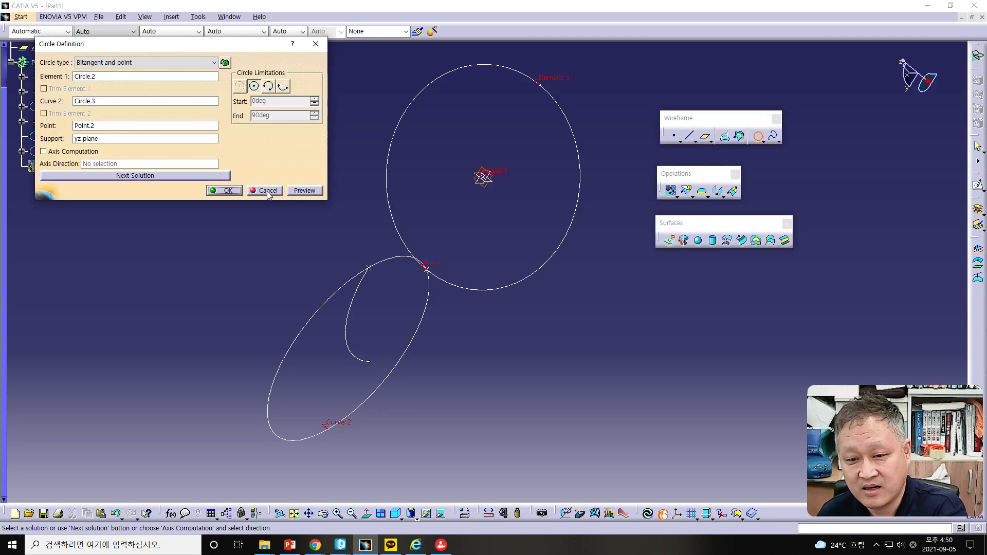
left_click(267, 191)
Step: Review the Corner slide in the tutorial presentation
middle_click_drag(454, 339, 442, 291)
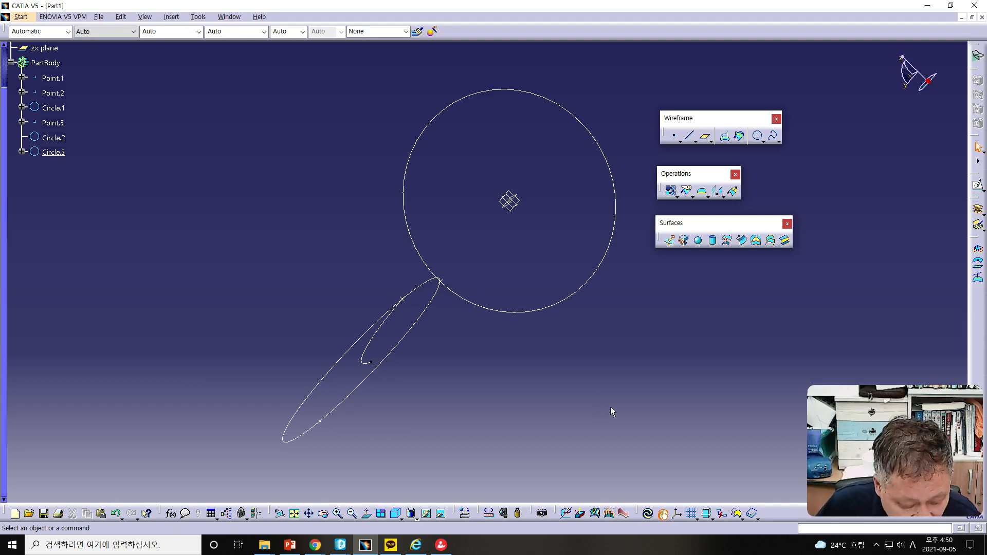
key("alt+Tab")
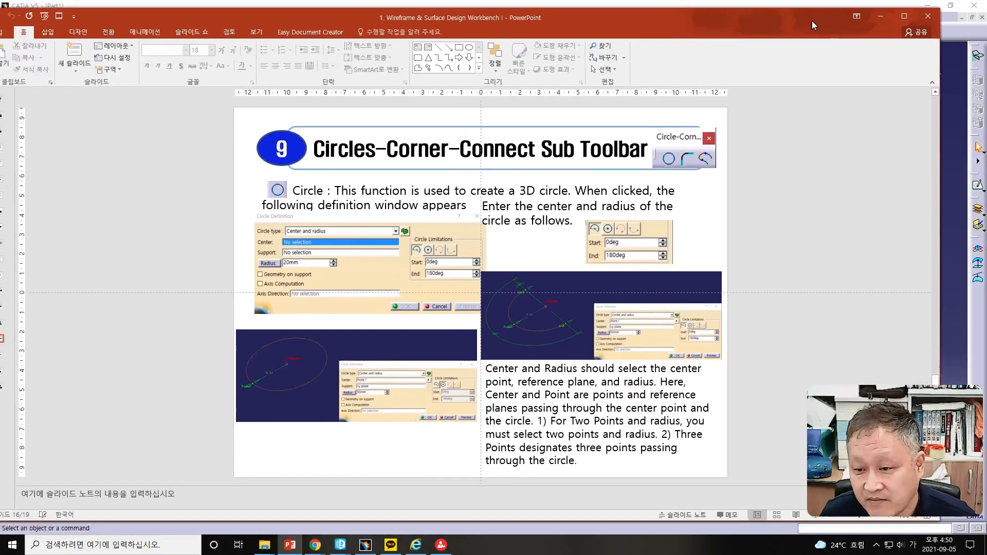
scroll(816, 257, "down", 1)
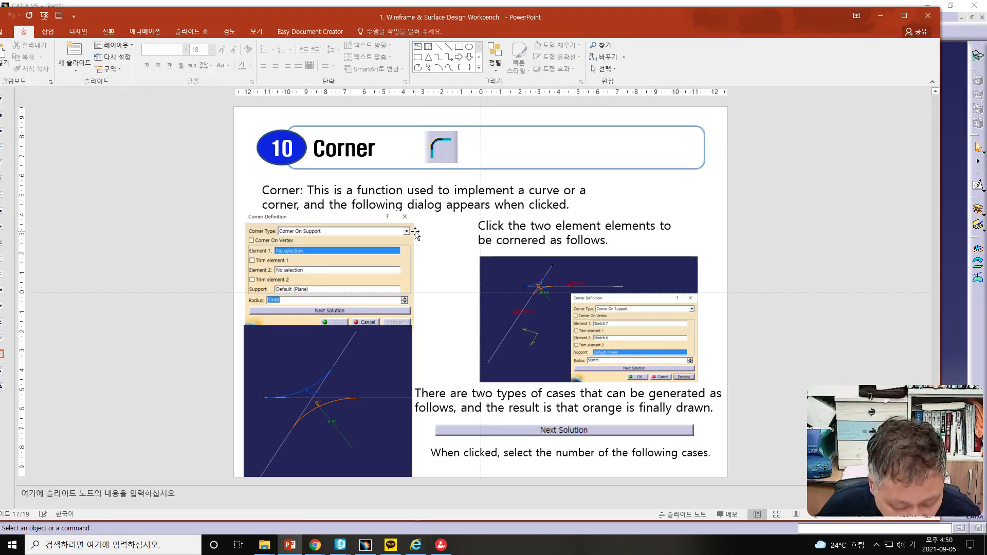
left_click_drag(532, 19, 0, 27)
Step: Delete all existing points and circles from the part
left_click_drag(125, 62, 666, 487)
key("Delete")
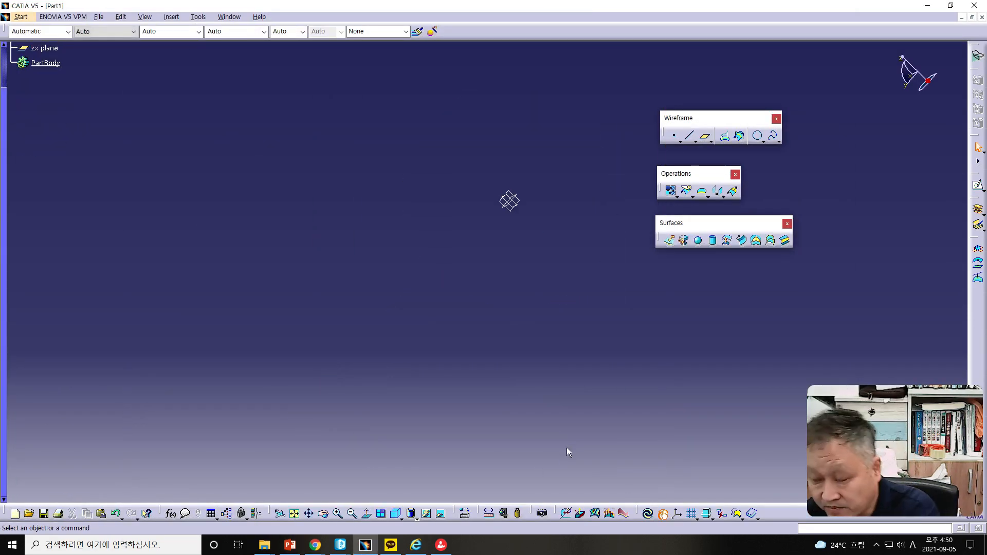
scroll(5, 152, "up", 2)
Step: Open a sketch on the xy plane and draw a diagonal line rising to the right
left_click(38, 64)
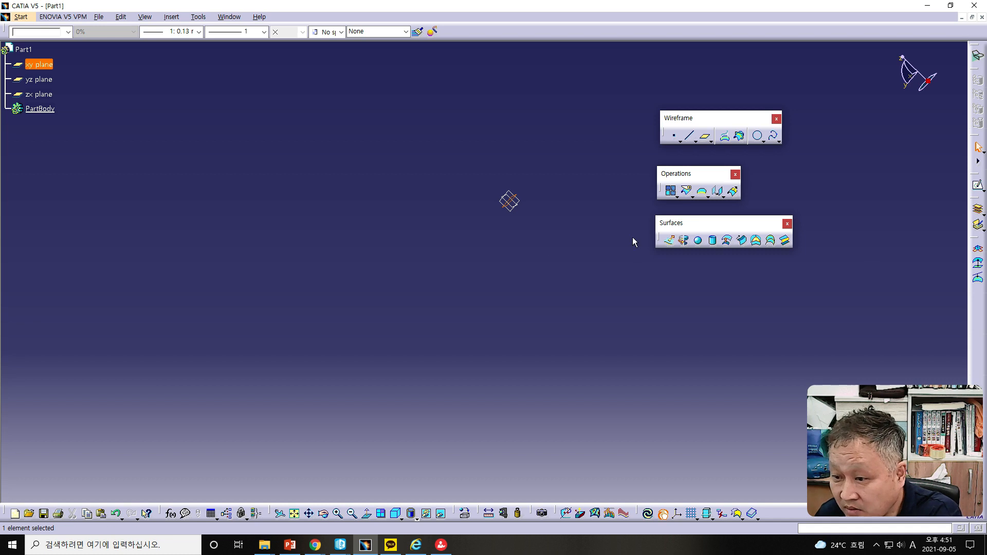
left_click(971, 185)
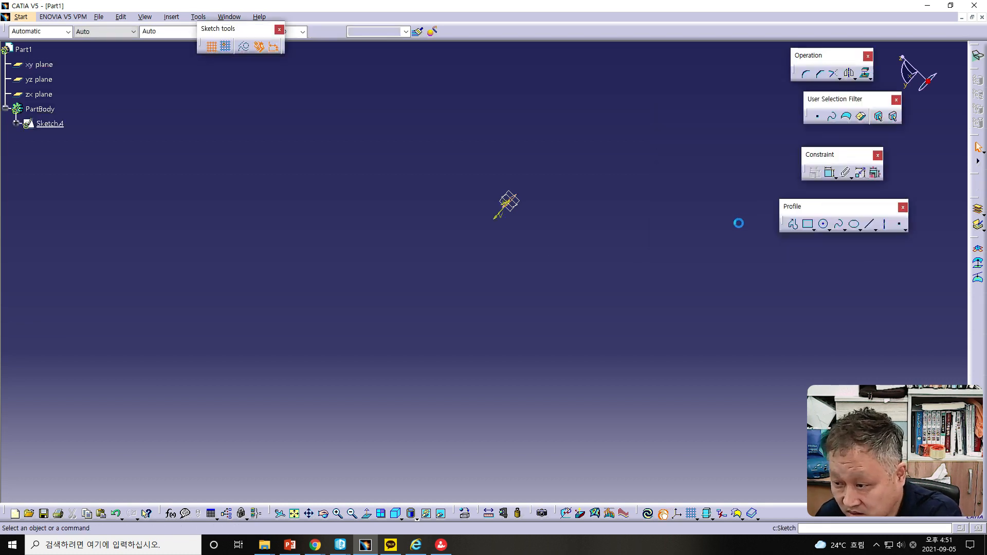
left_click(868, 224)
left_click(378, 350)
left_click(679, 203)
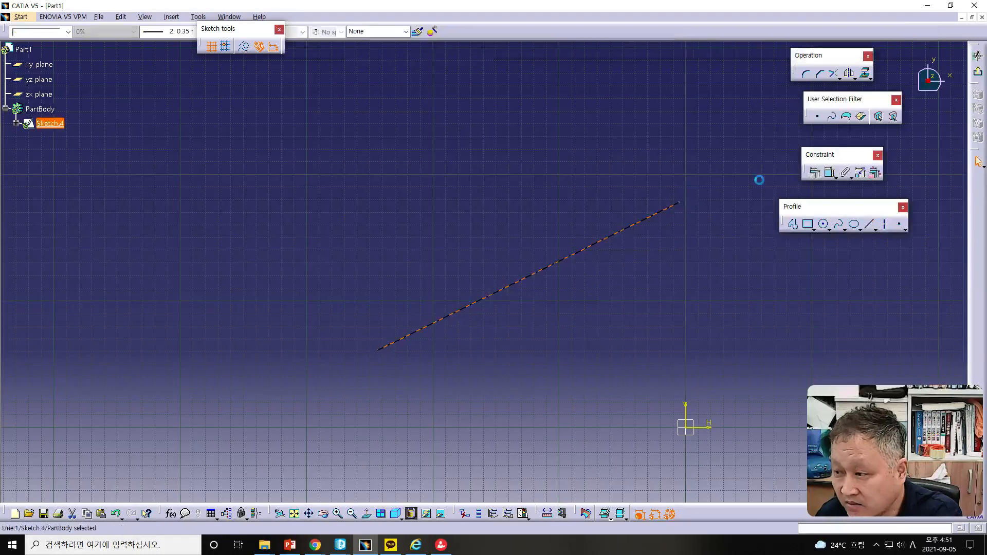
left_click(979, 74)
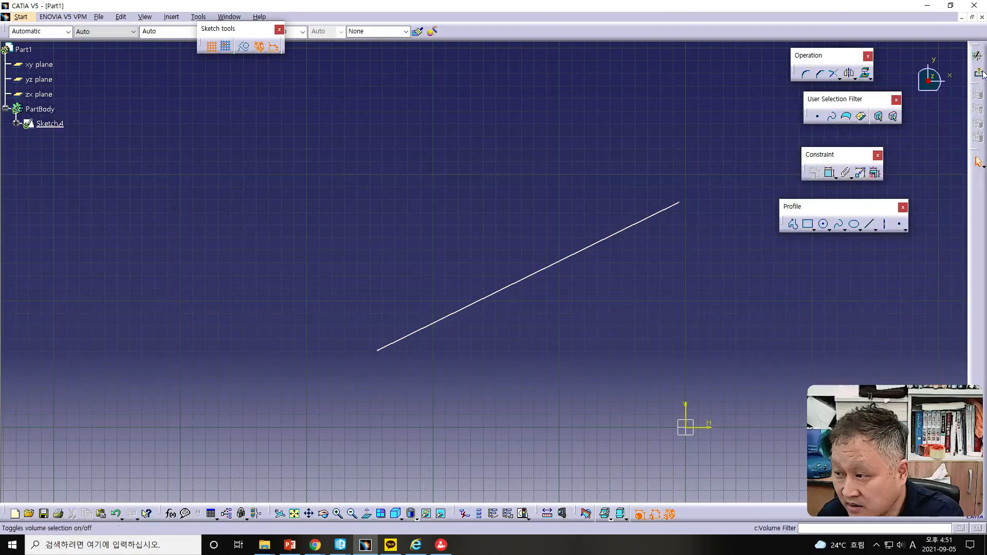
Step: Draw a second line crossing the first one, then exit the sketch
left_click(870, 224)
left_click(378, 138)
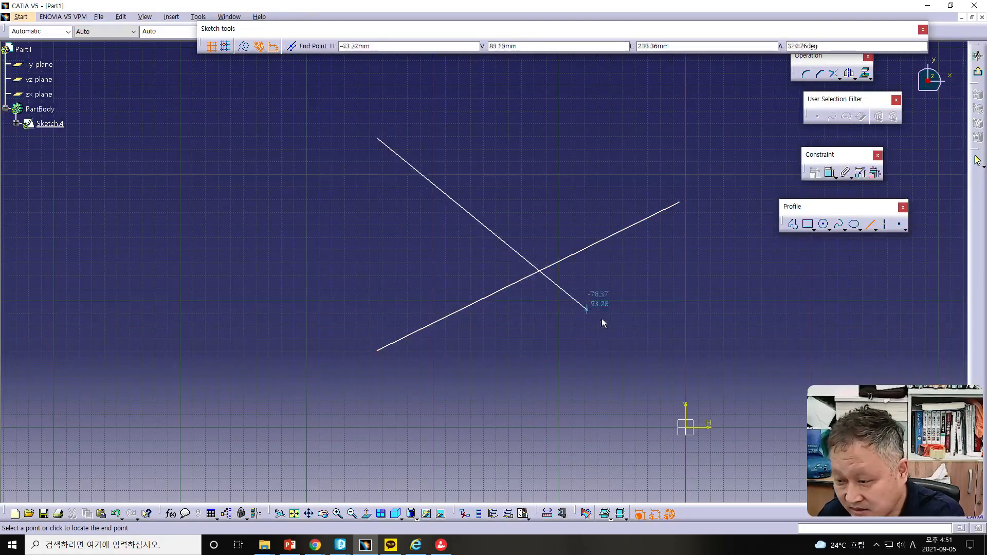
left_click(642, 379)
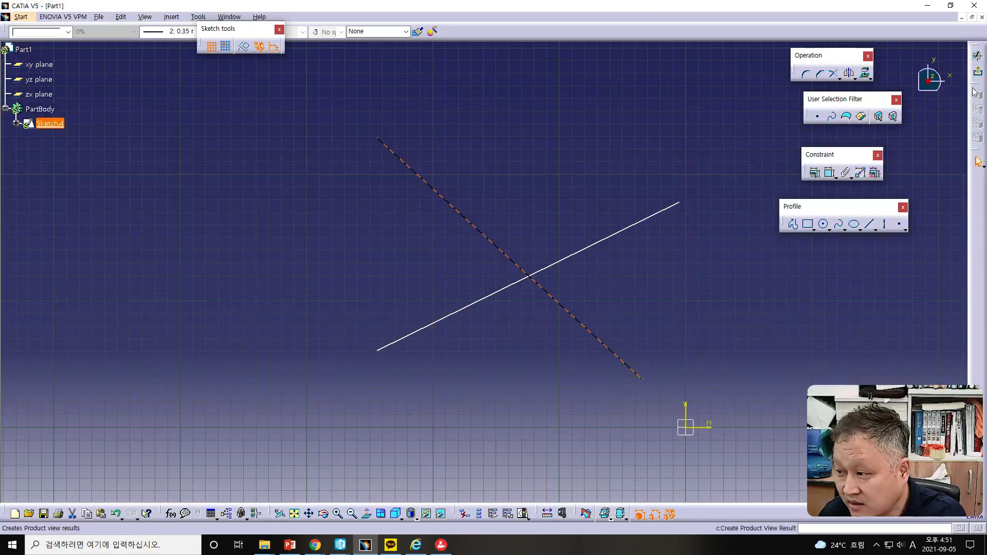
left_click(978, 74)
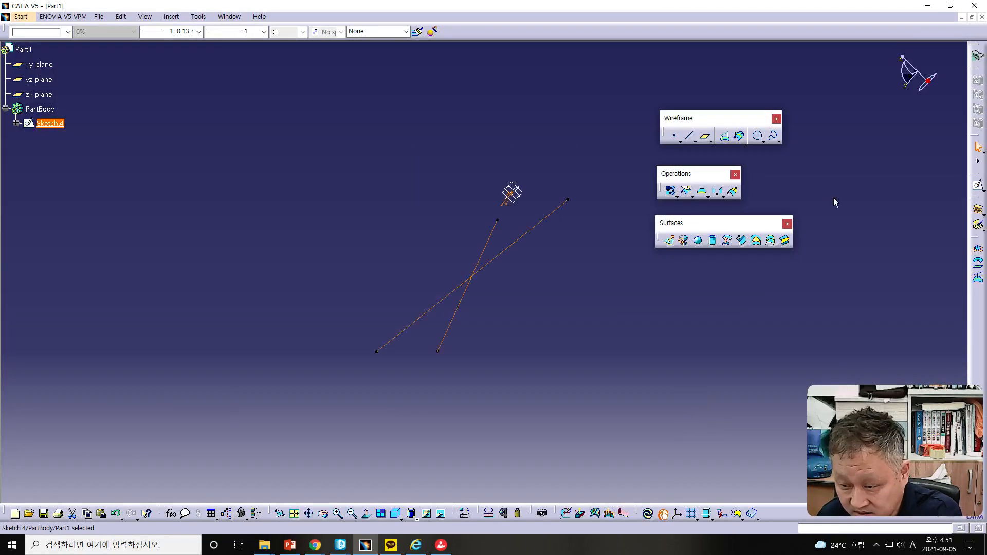
Step: Try extracting an edge of the sketch with the Extract tool, then cancel it
mouse_move(460, 322)
middle_mouse_down()
mouse_move(504, 338)
mouse_move(542, 365)
mouse_move(537, 374)
middle_mouse_up()
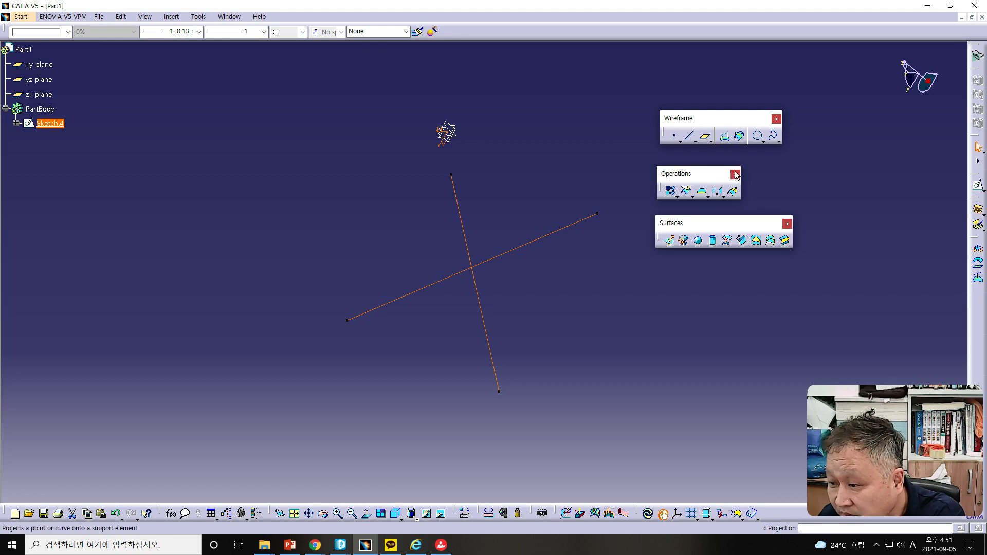
left_click(709, 197)
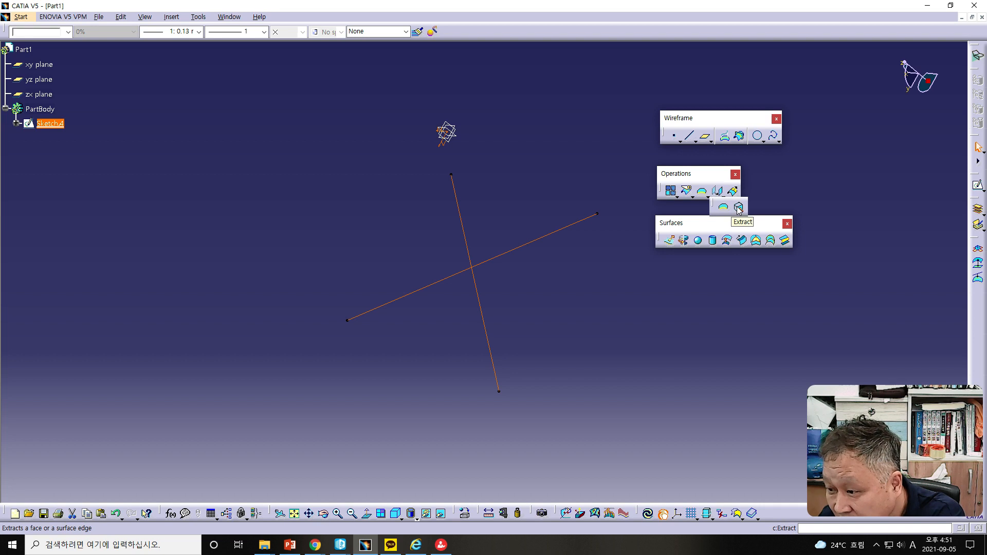
left_click(738, 207)
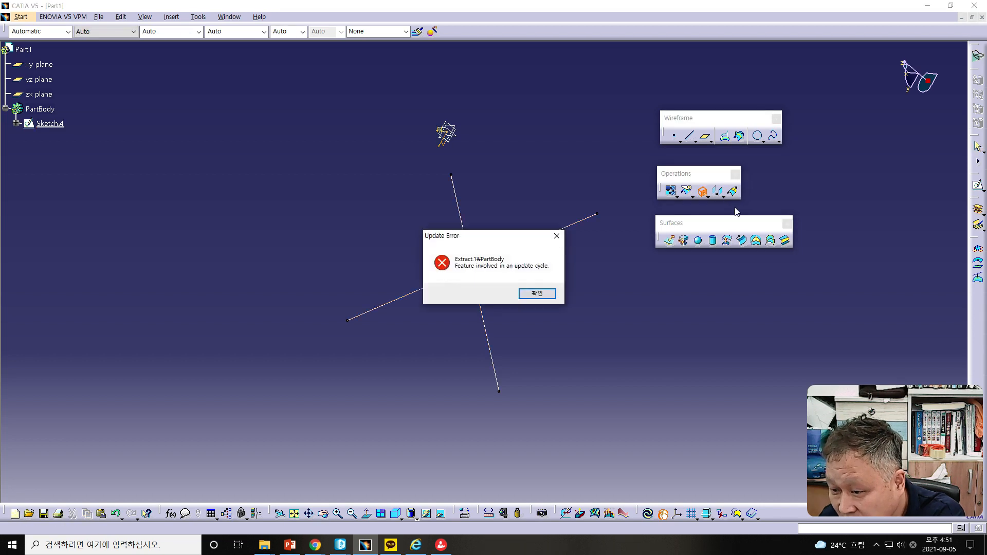
left_click(537, 293)
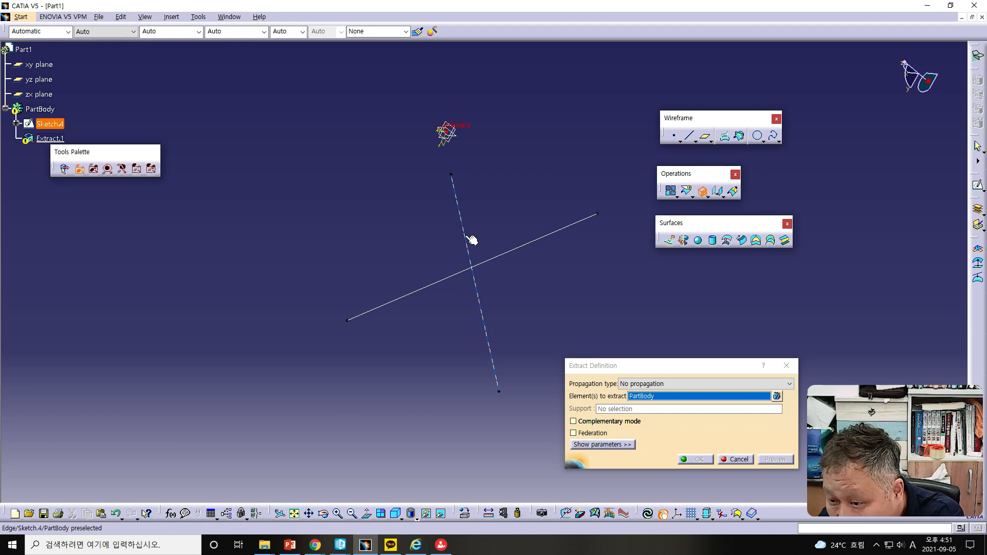
left_click(735, 460)
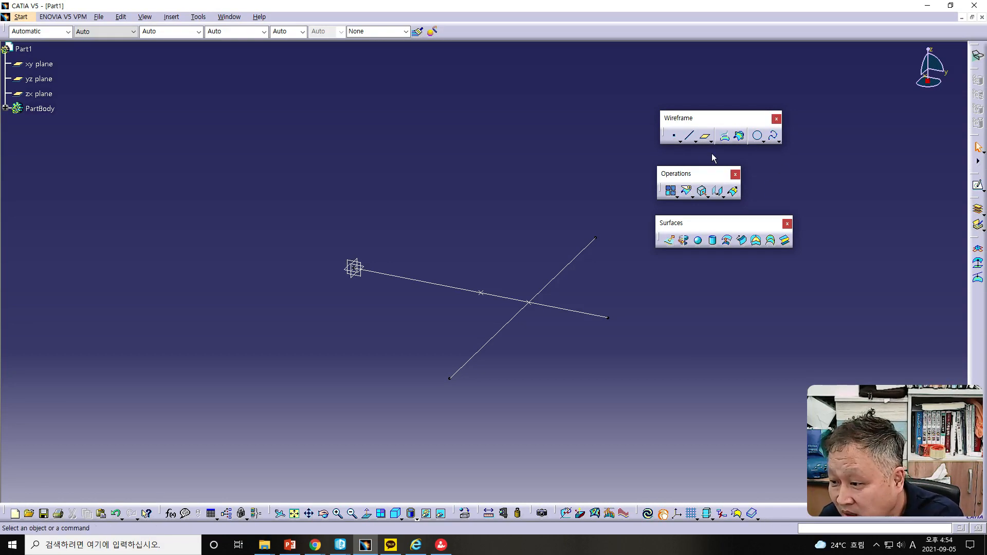
left_click(696, 143)
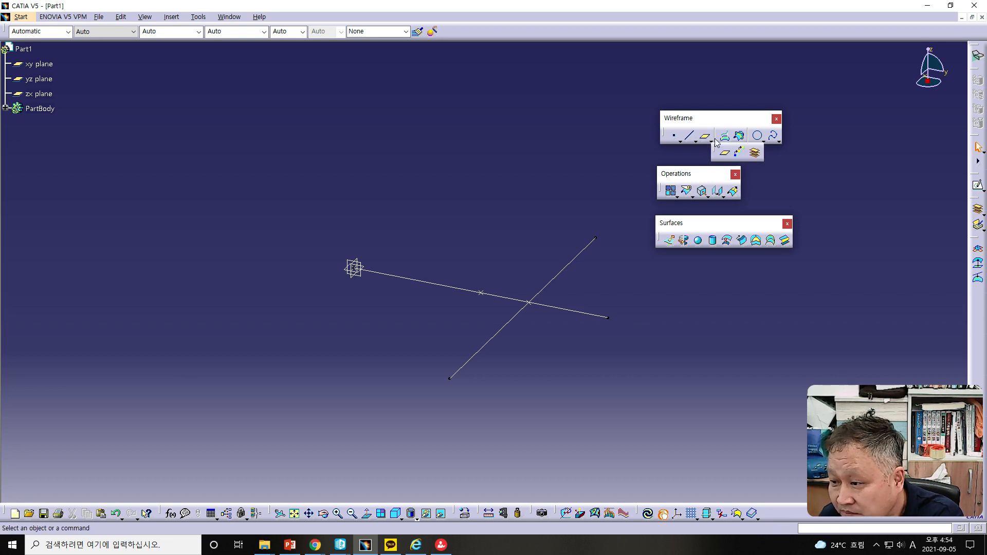
left_click(759, 137)
left_click(763, 142)
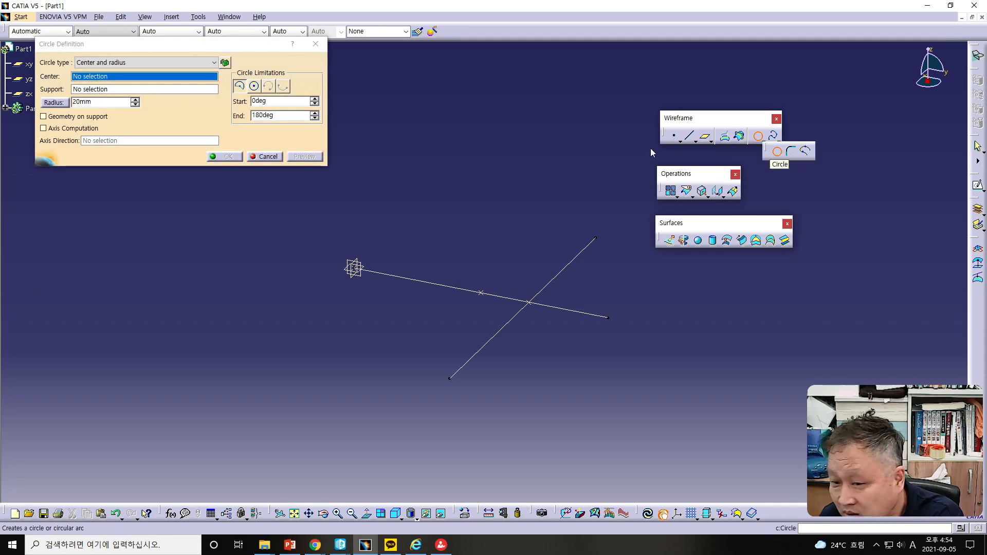
left_click(266, 157)
Step: Create a 30 mm radius Corner between the two crossing sketch lines, choosing the solution on the right side of the intersection
left_click(763, 142)
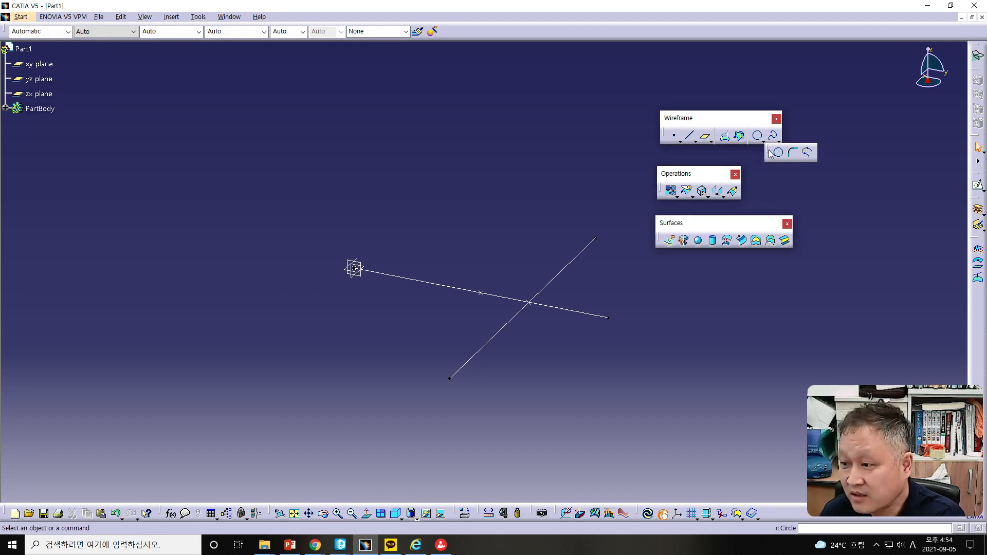
left_click(793, 153)
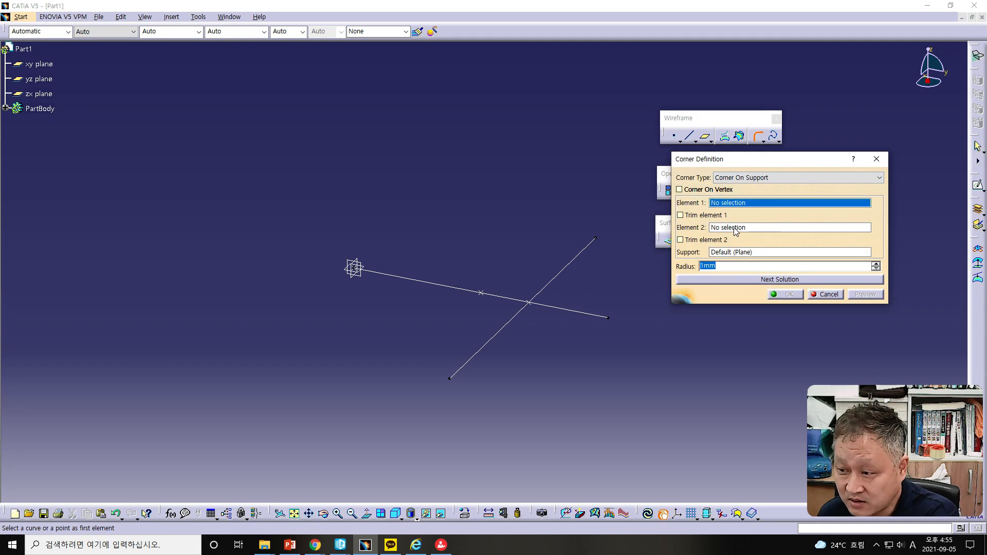
left_click(561, 273)
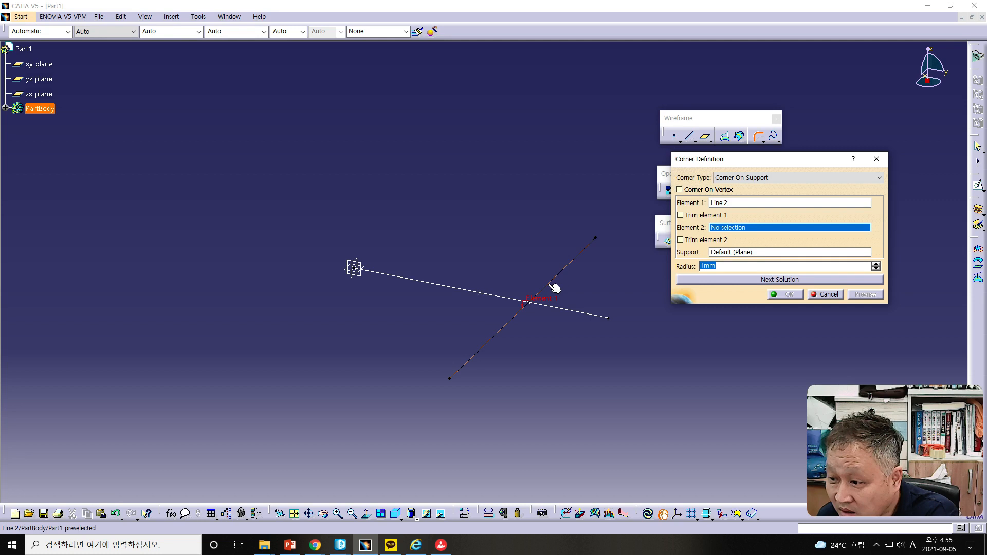
left_click(572, 314)
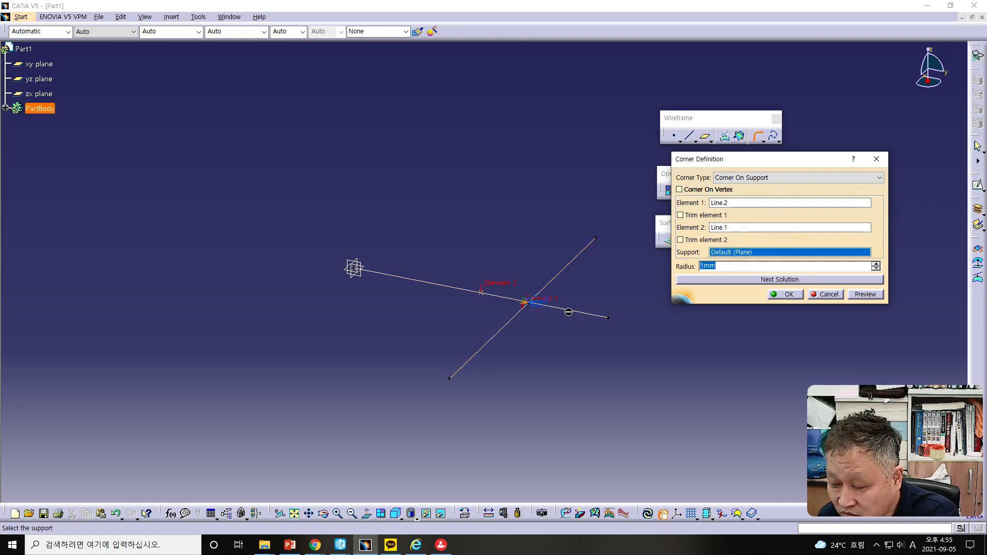
middle_click_drag(549, 336, 514, 338)
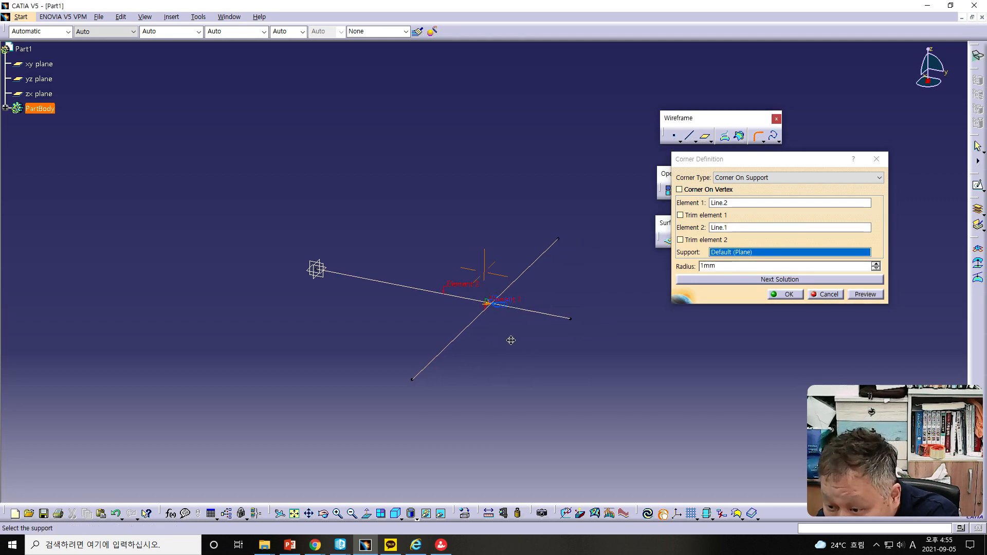
middle_click_drag(540, 383, 429, 325, "ctrl")
middle_click_drag(539, 428, 503, 365)
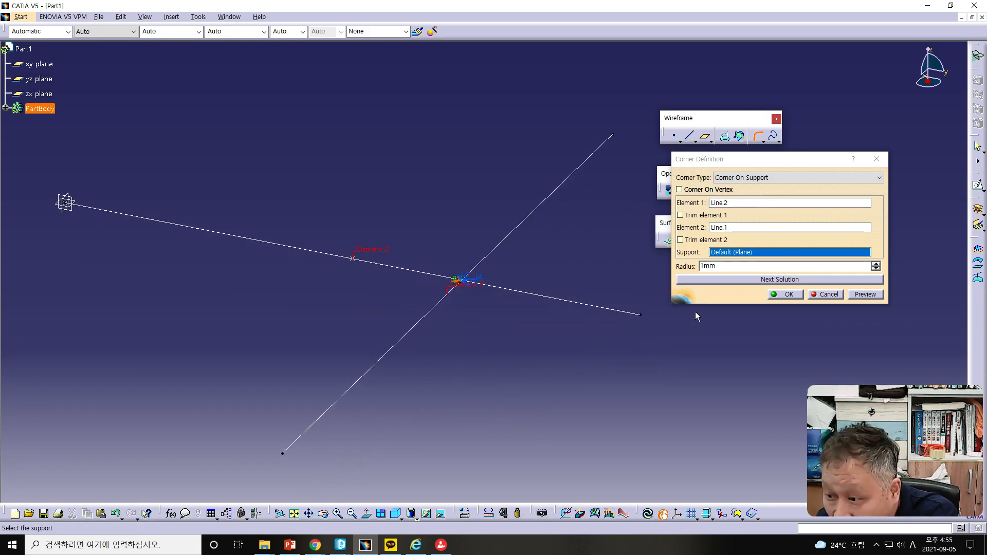
left_click_drag(736, 266, 656, 267)
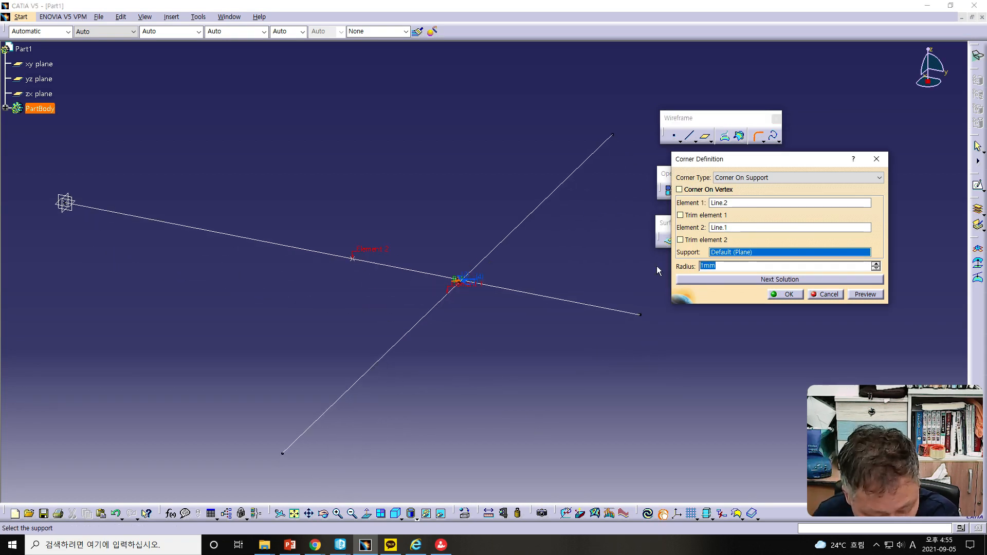
type("30")
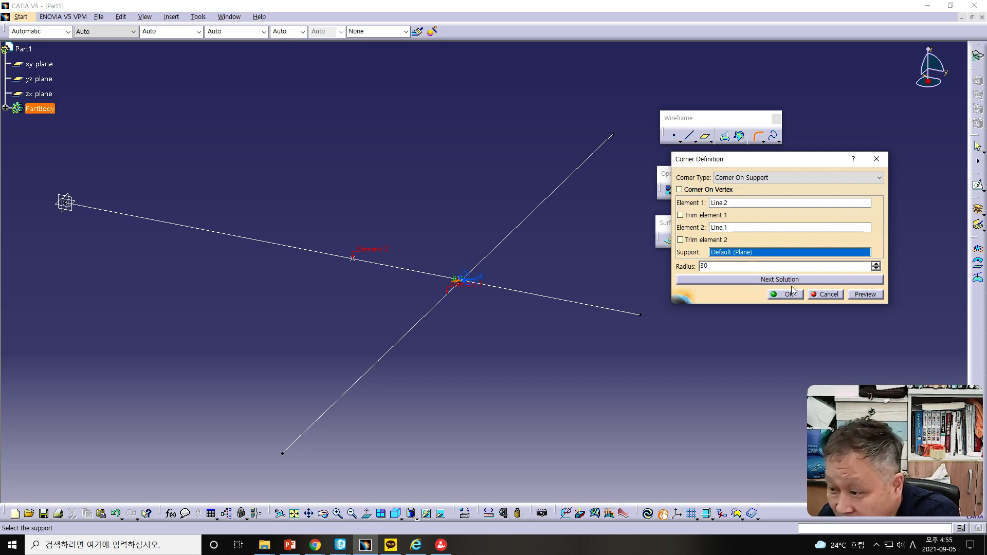
left_click(865, 294)
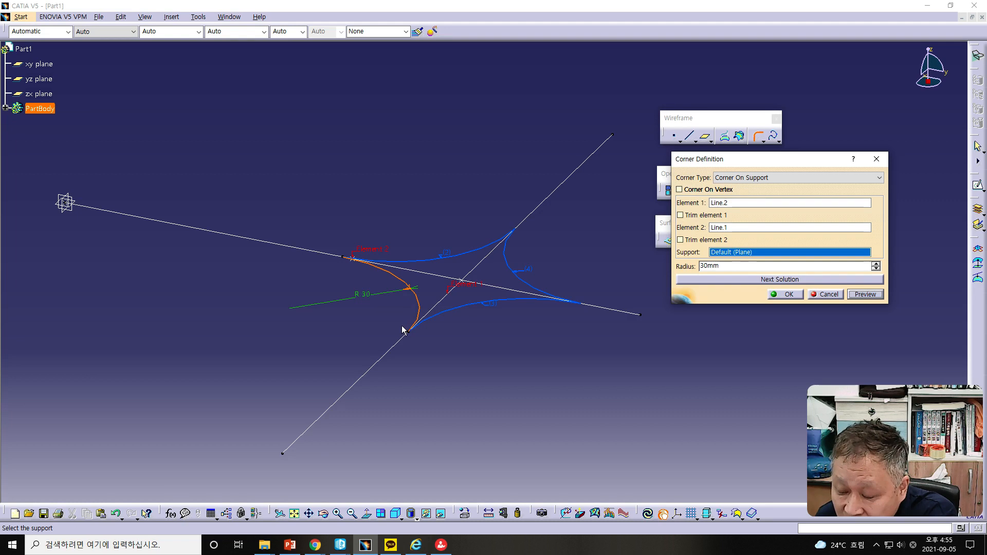
left_click(427, 263)
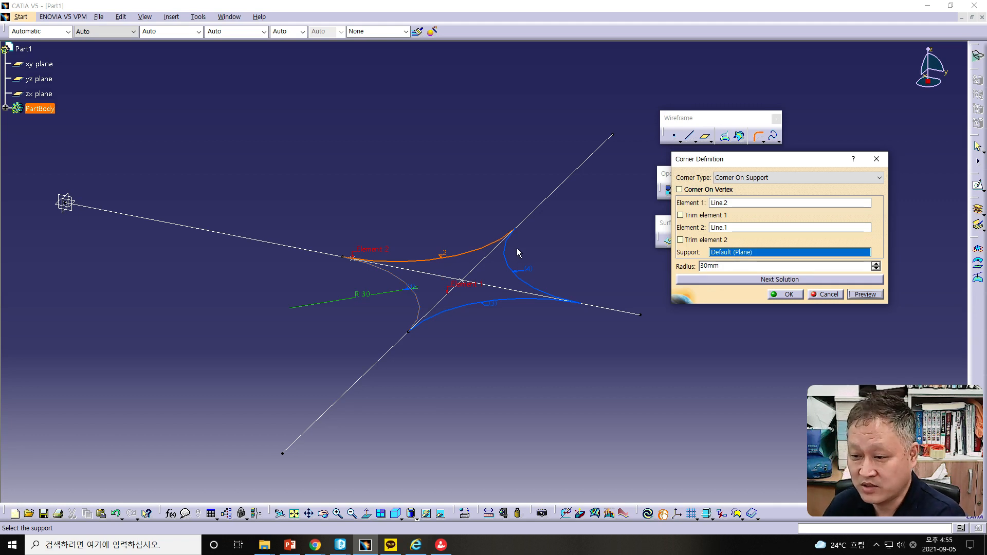
left_click(509, 267)
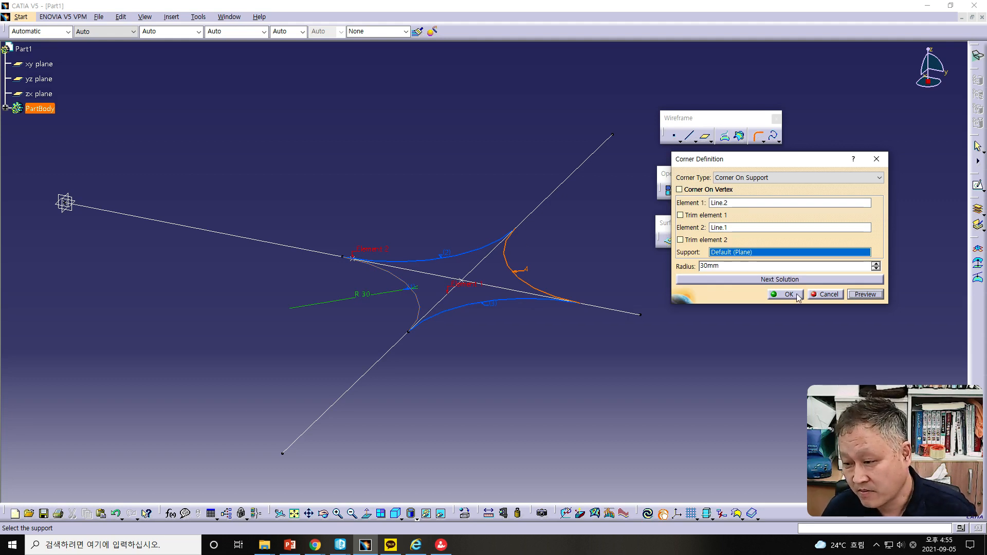
left_click(774, 294)
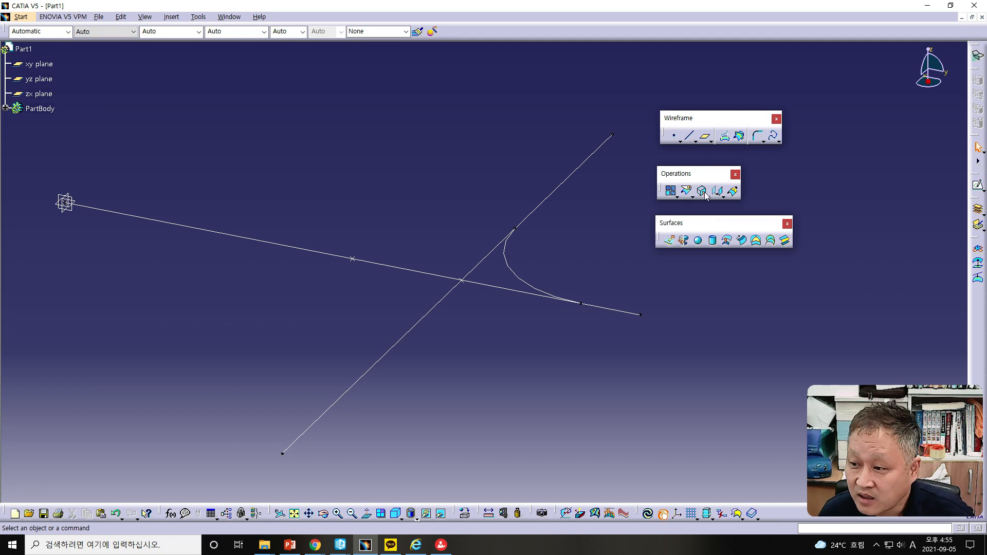
Step: Create a second 30 mm Corner between the same two lines, choosing the upper solution
left_click(755, 134)
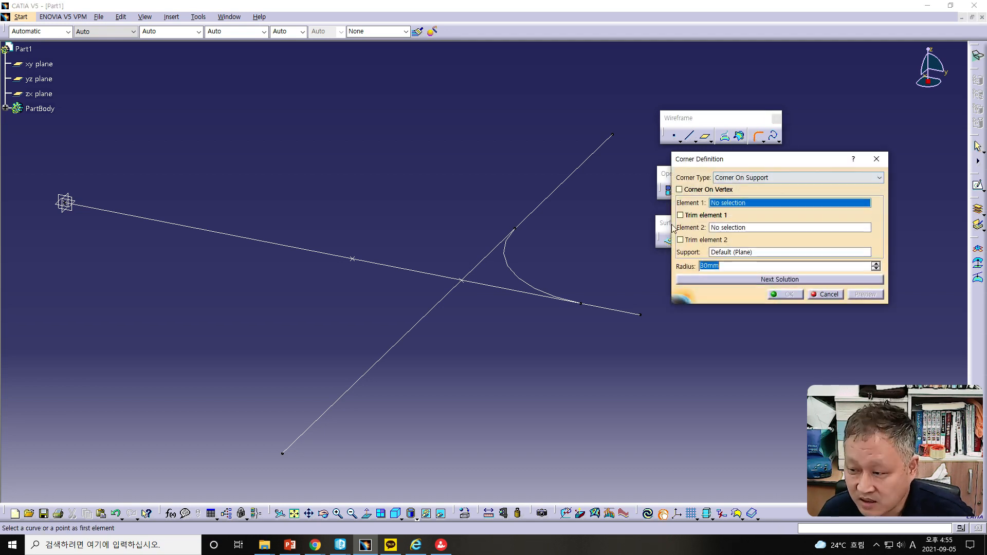
left_click(483, 256)
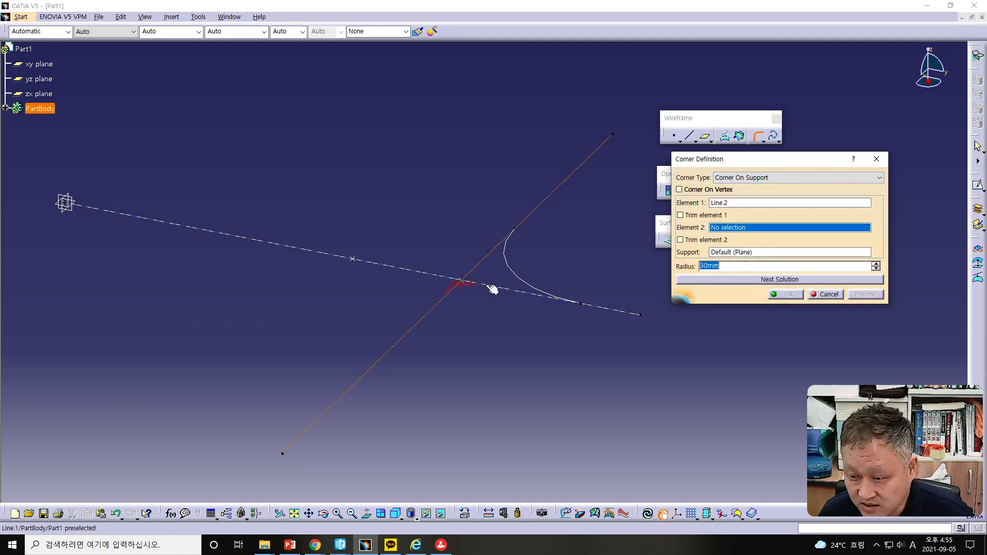
left_click(497, 287)
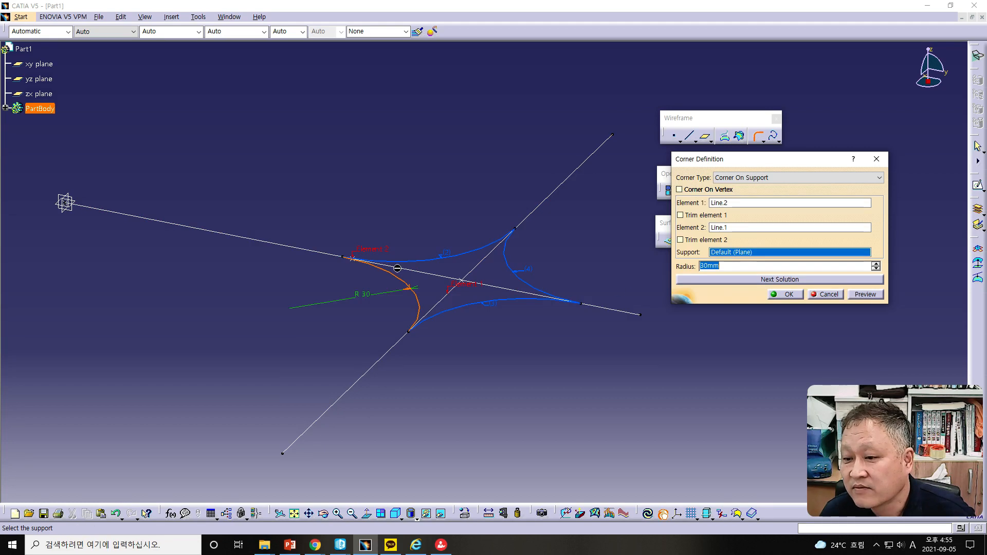
left_click(461, 258)
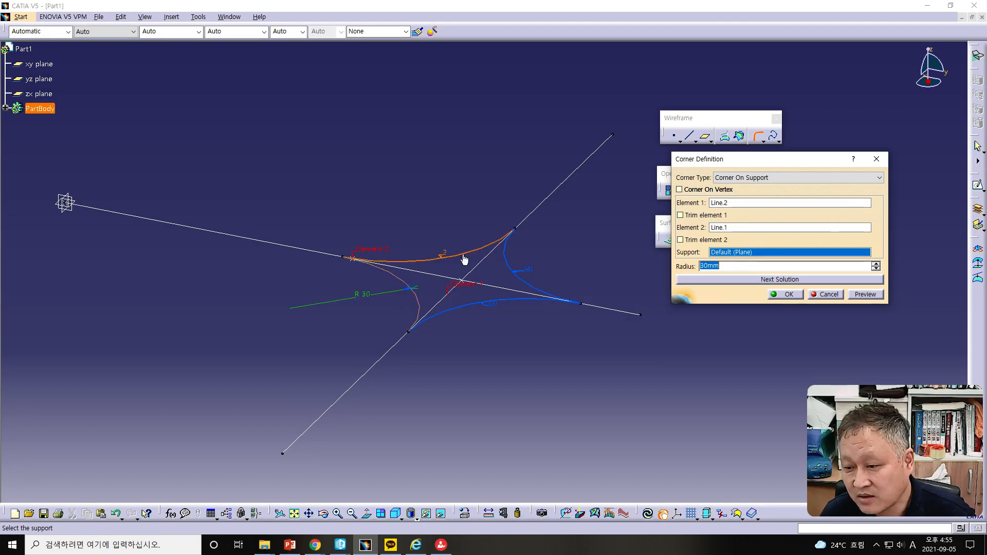
left_click(784, 295)
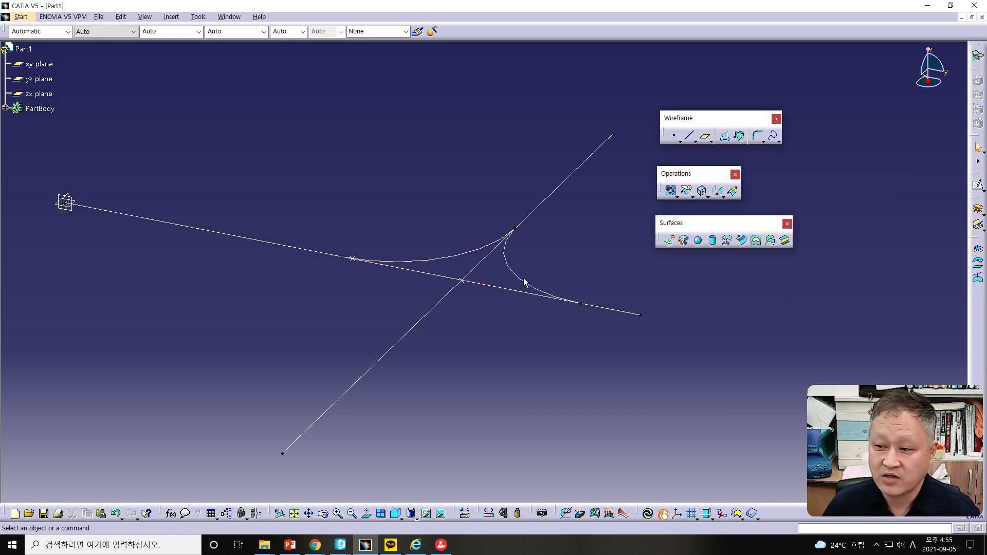
Step: Create a third 30 mm Corner between the lines on the left side of the intersection
left_click(757, 136)
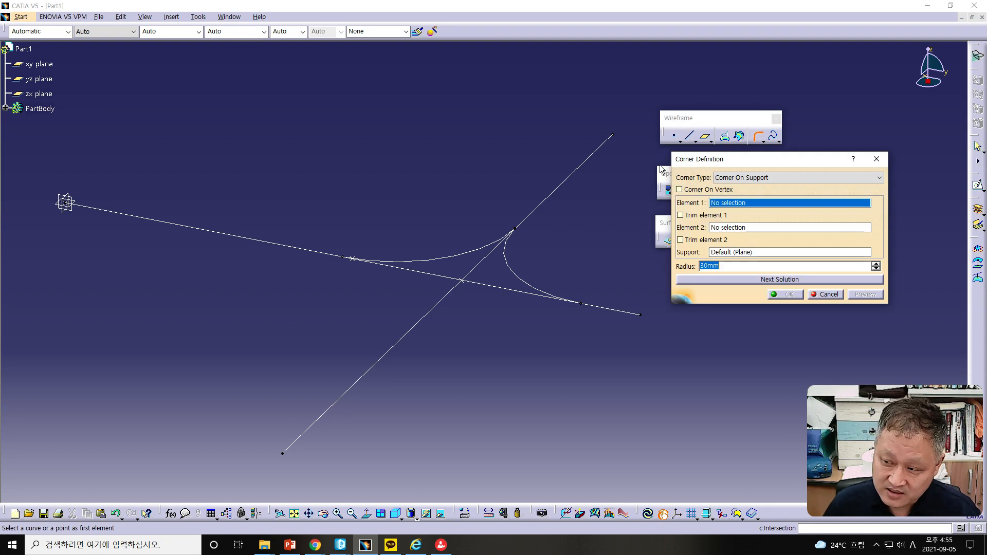
left_click(371, 263)
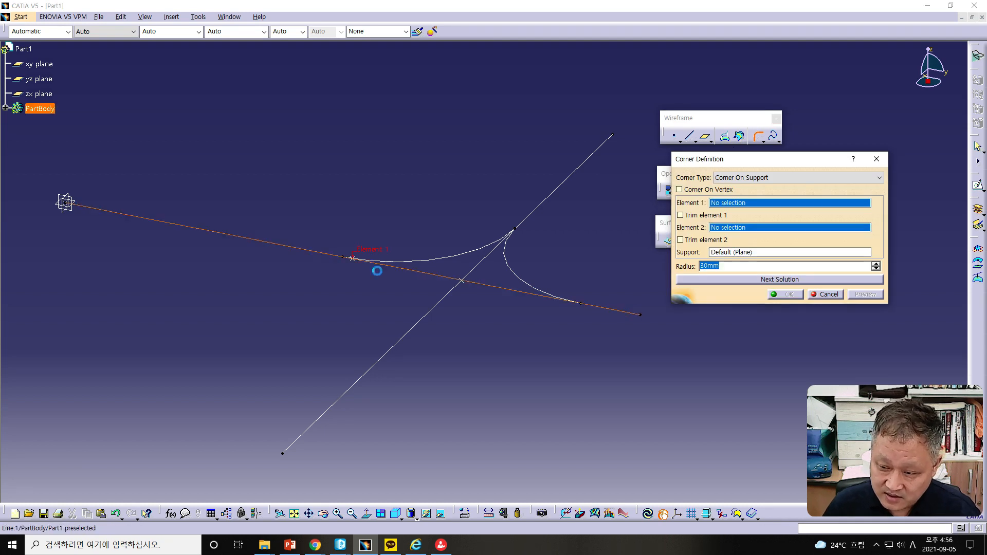
left_click(433, 307)
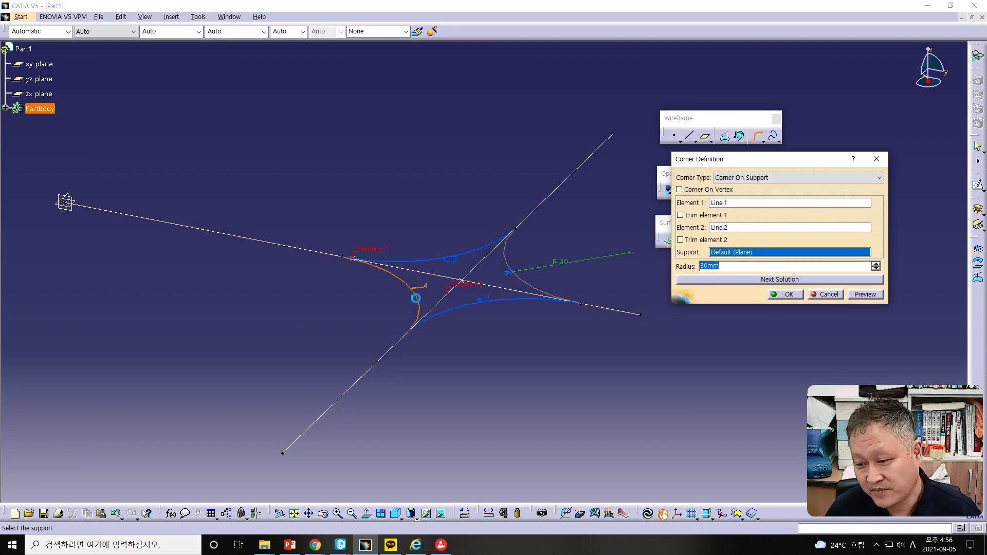
left_click(796, 297)
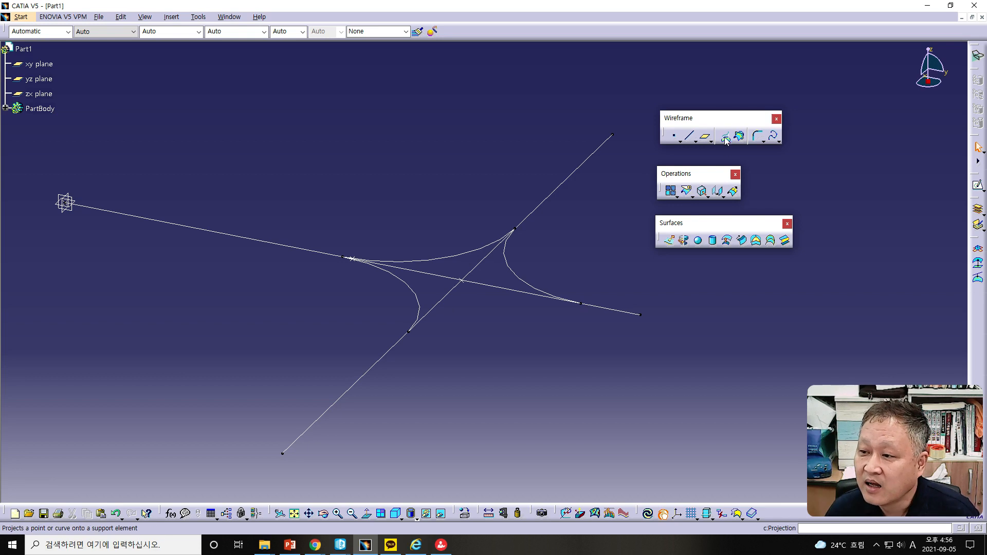
Step: Create a fourth 30 mm Corner between the lines, choosing the lower solution
left_click(755, 136)
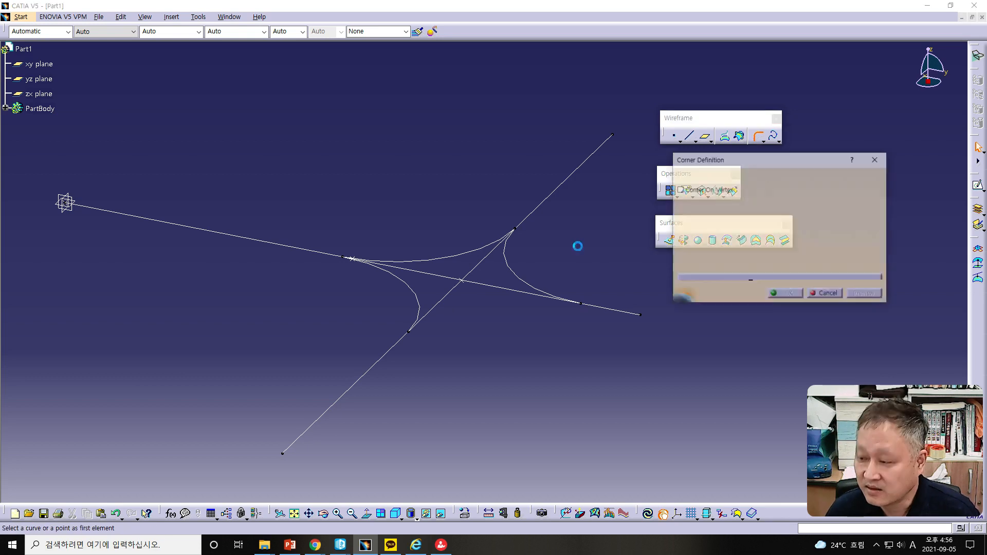
left_click(553, 198)
left_click(519, 293)
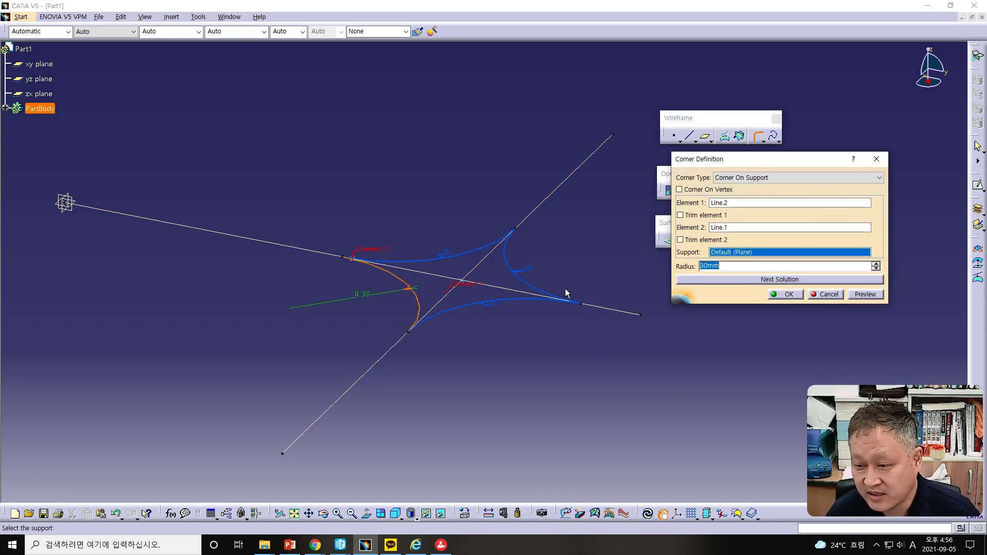
left_click(505, 302)
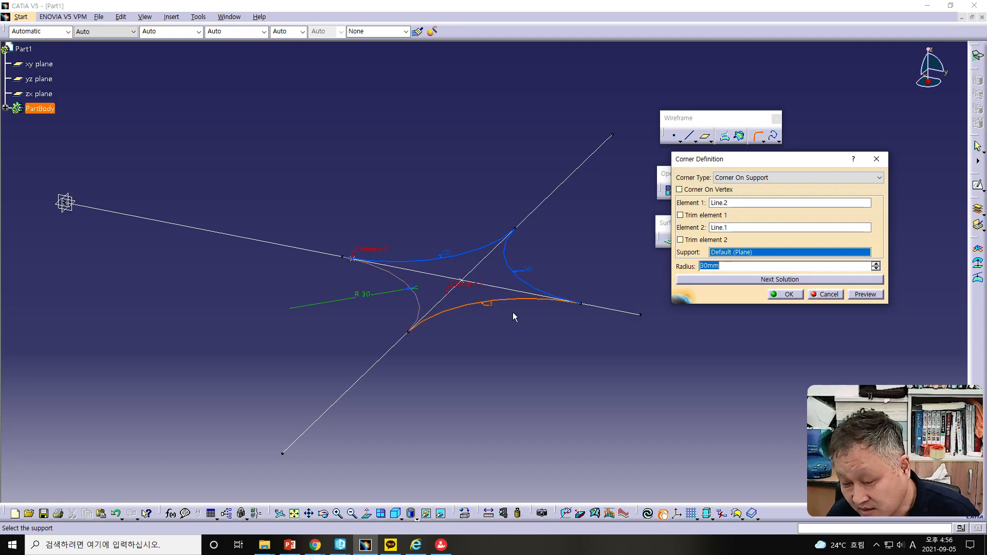
left_click(778, 297)
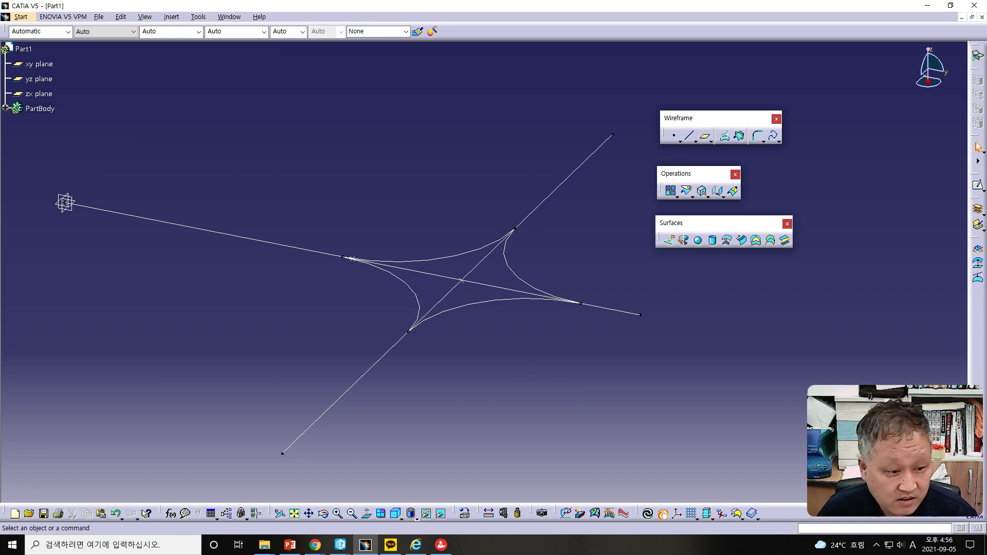
Step: Switch to the PowerPoint slides to review the Corner and Connect Curve pages, then return to CATIA
left_click_drag(0, 24, 669, 11)
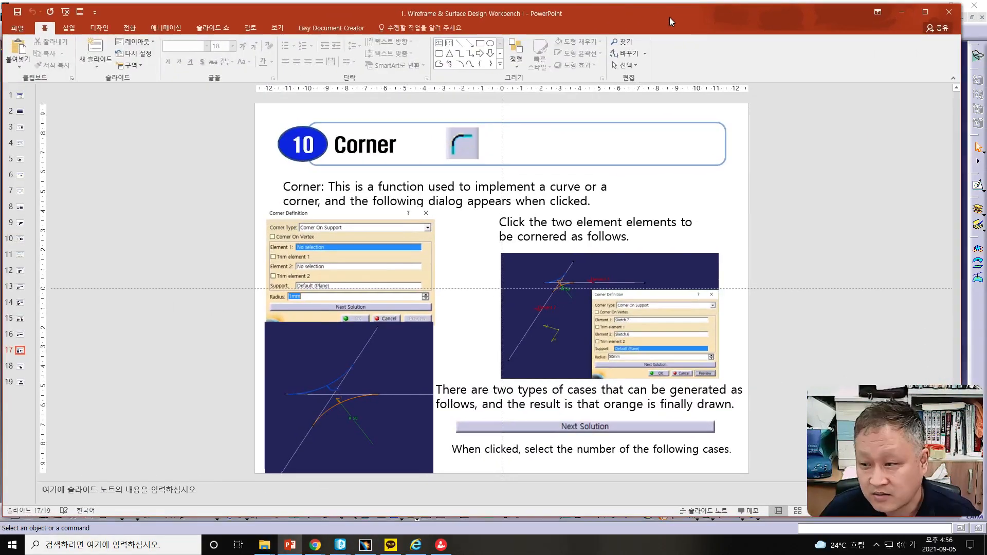
scroll(827, 164, "down", 1)
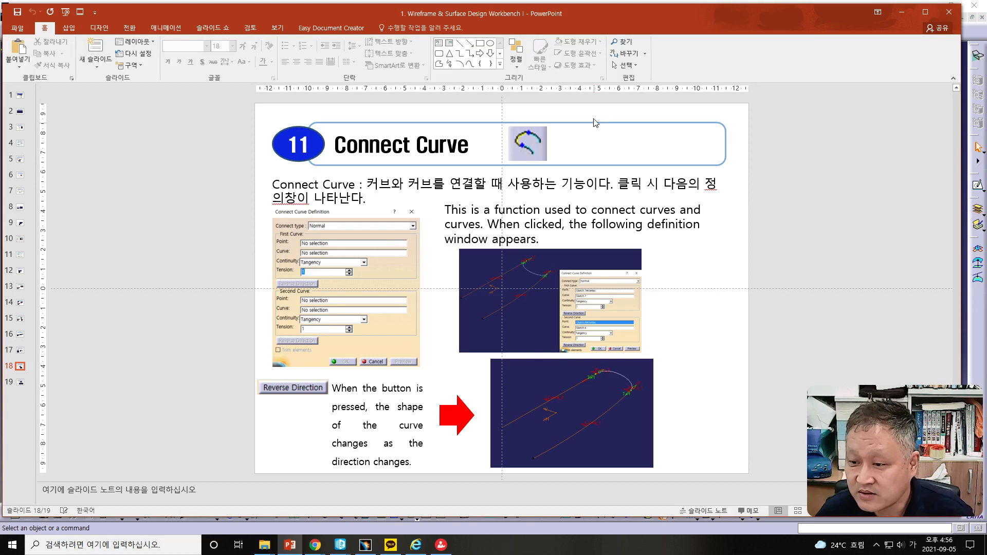
left_click_drag(584, 14, 0, 15)
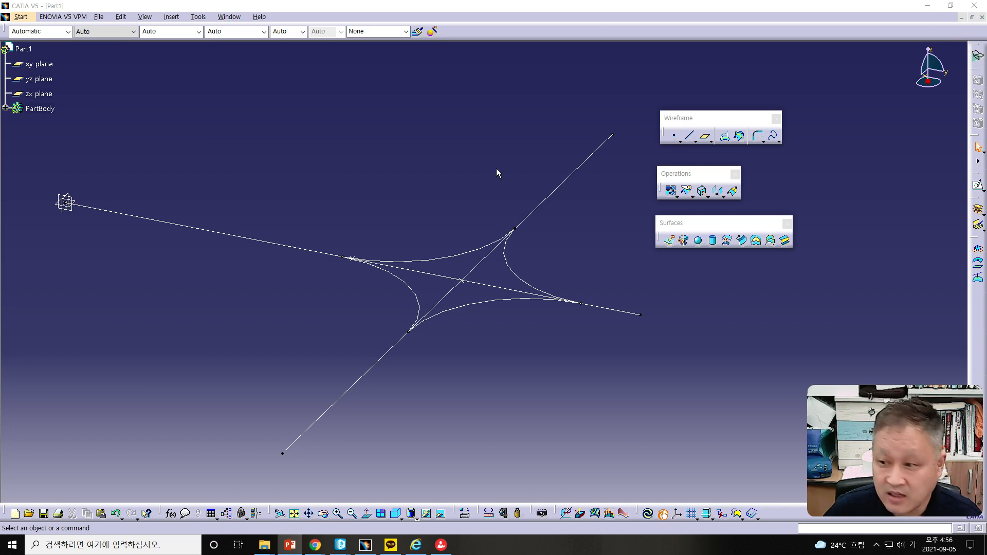
Step: Select all the lines and corners in the part and delete them
left_click_drag(671, 76, 46, 490)
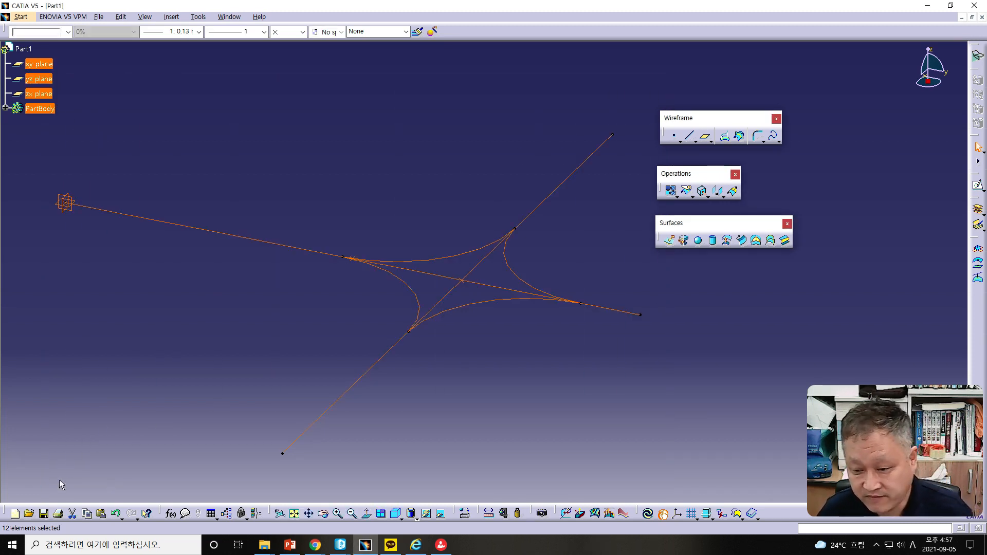
key("Delete")
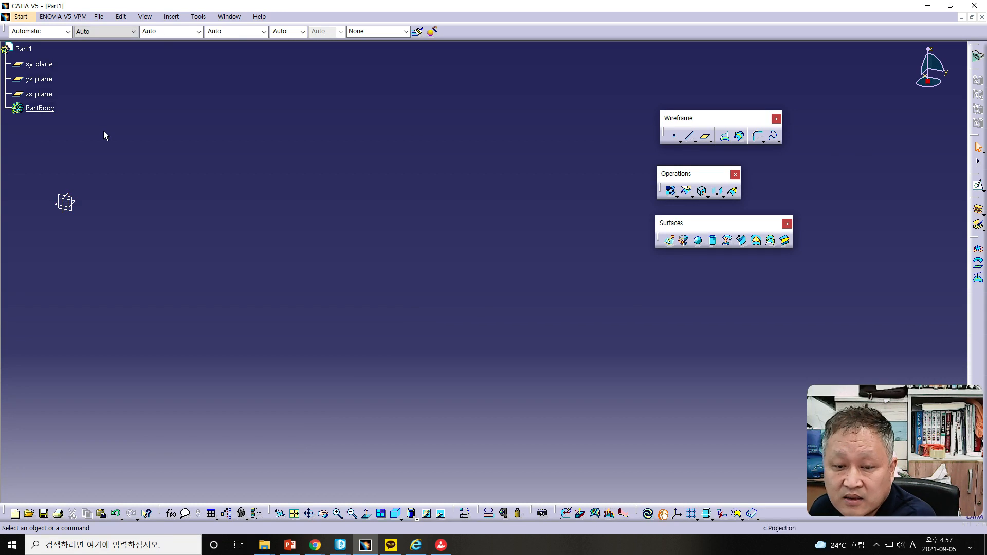
Step: Open a new sketch on the xy plane
middle_click_drag(223, 308, 487, 319)
scroll(77, 65, "down", 3)
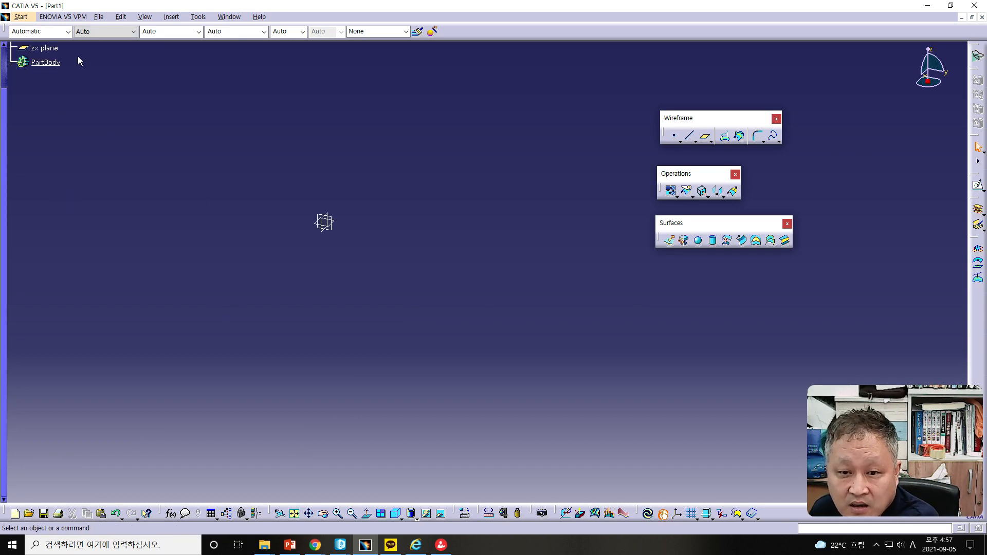
scroll(9, 177, "up", 3)
left_click(39, 65)
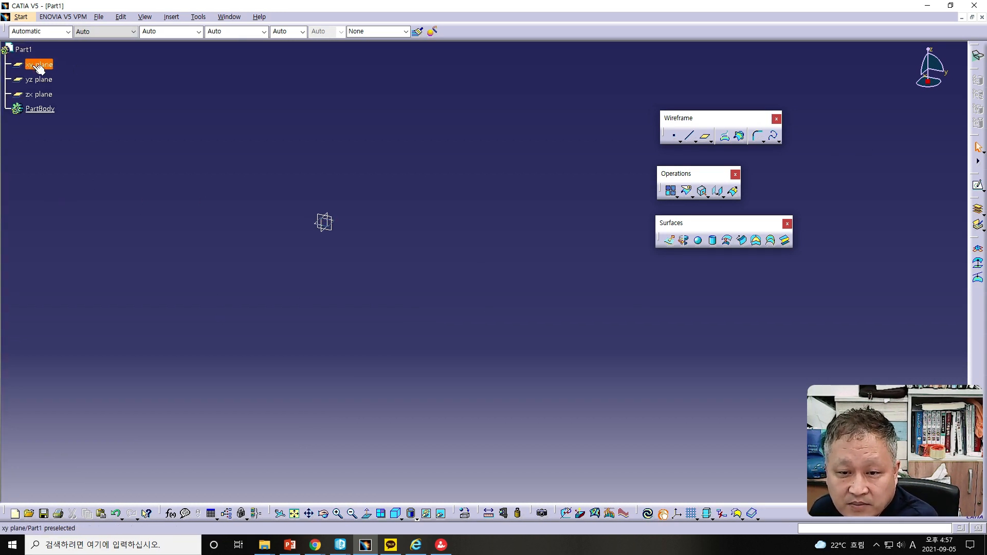
left_click(973, 208)
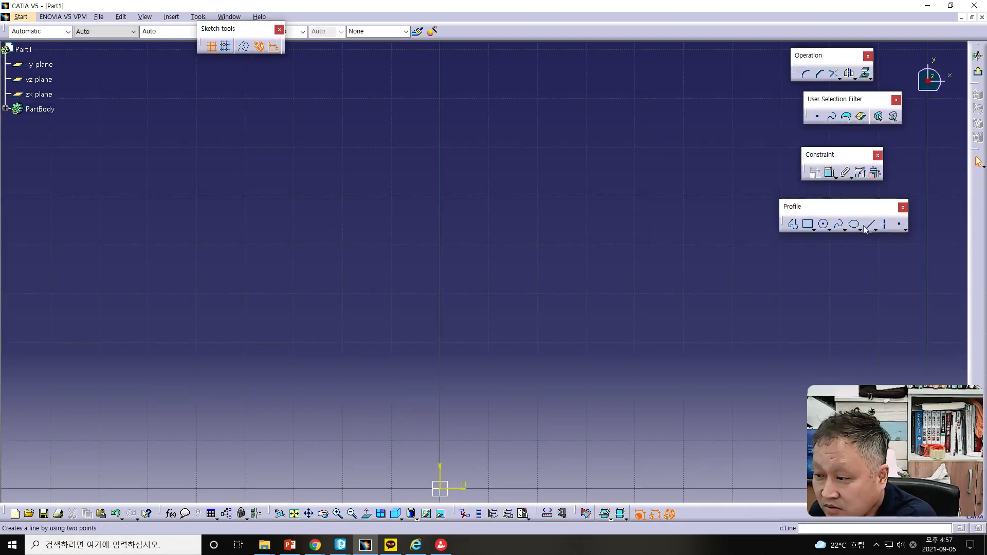
left_click(294, 513)
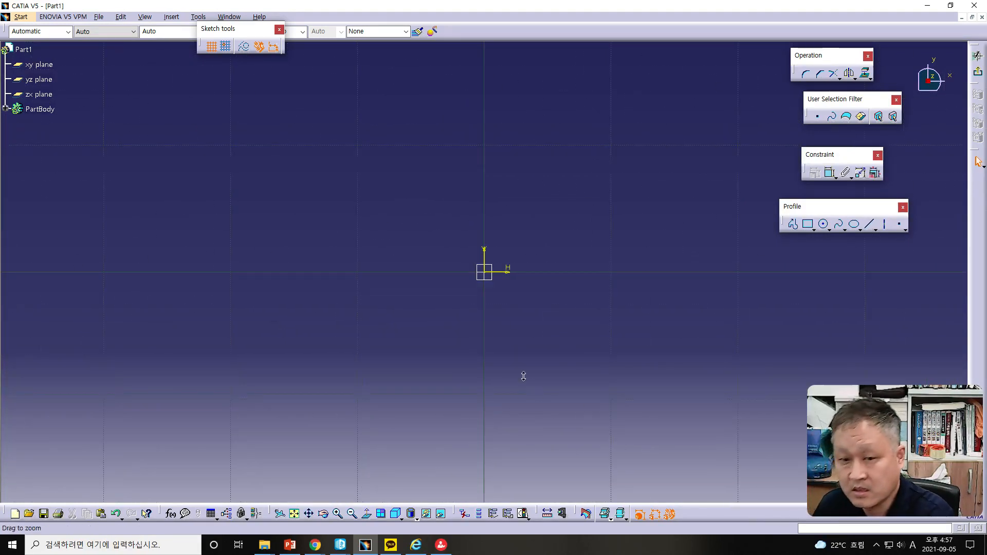
mouse_move(606, 442)
middle_mouse_down()
mouse_move(630, 479)
mouse_move(631, 468)
middle_mouse_up()
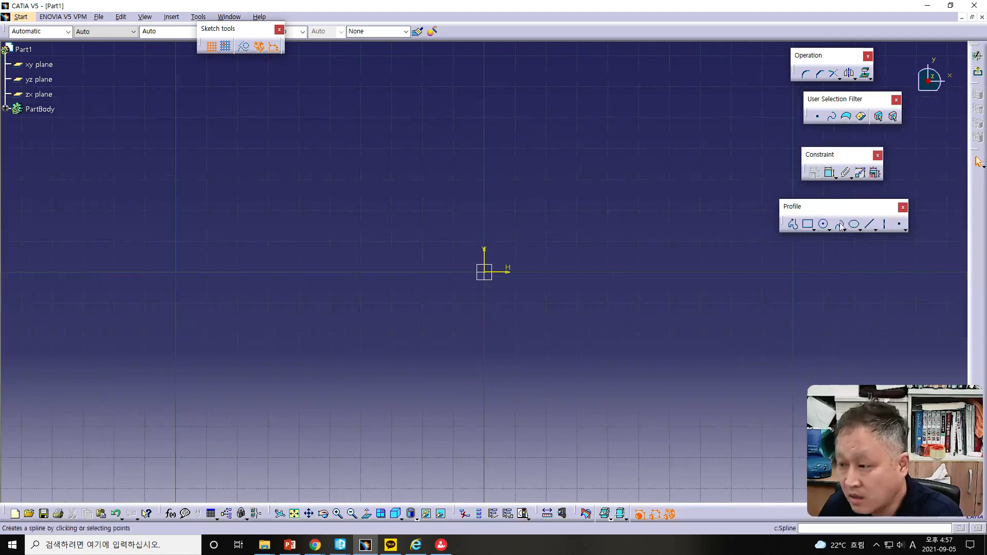
Step: Sketch a three-point arc of about 245 mm radius across the xy plane and exit the sketch
left_click(793, 225)
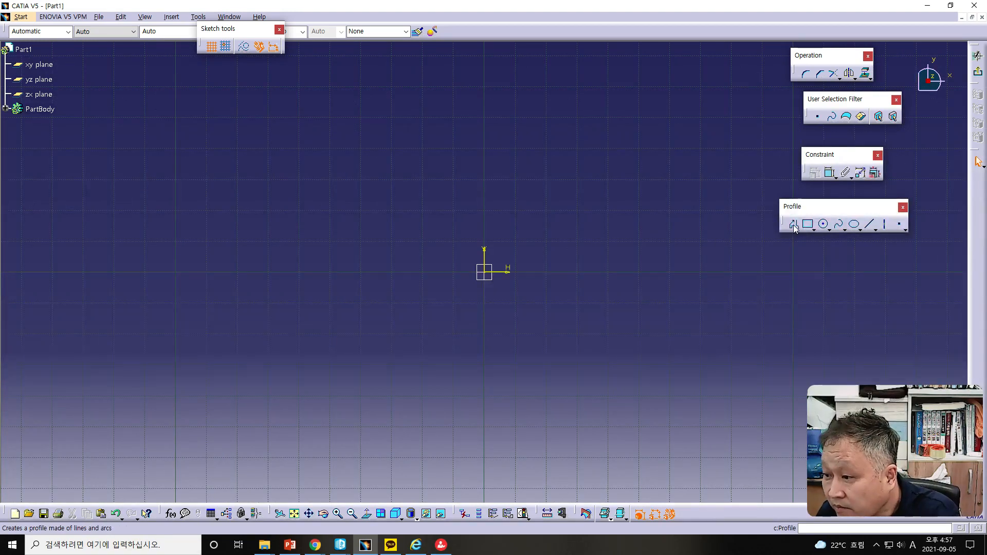
left_click(322, 48)
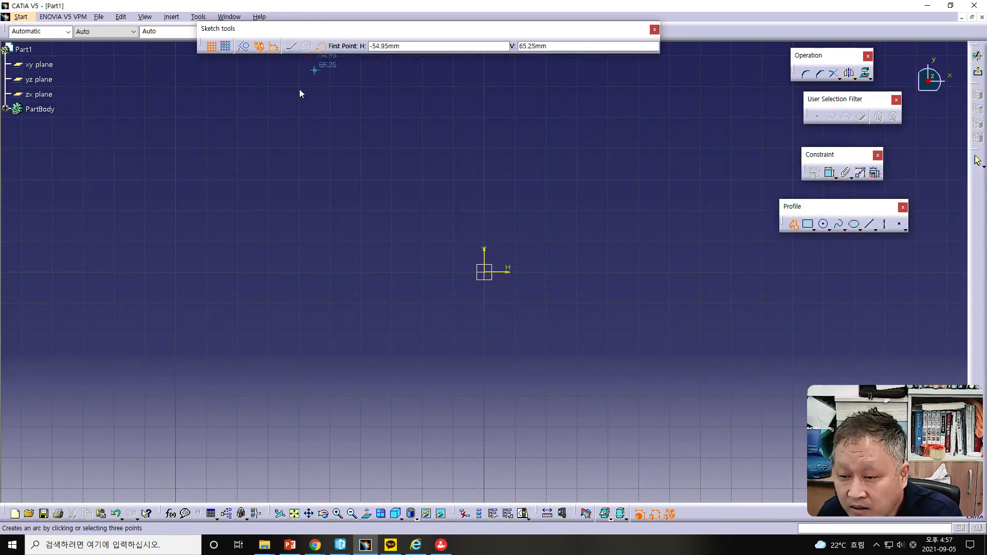
left_click(220, 209)
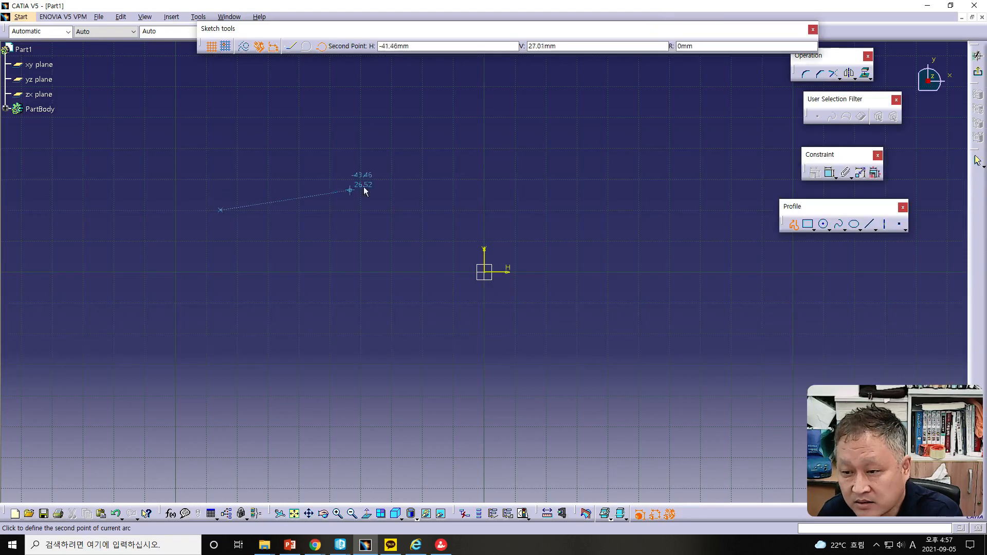
left_click(426, 154)
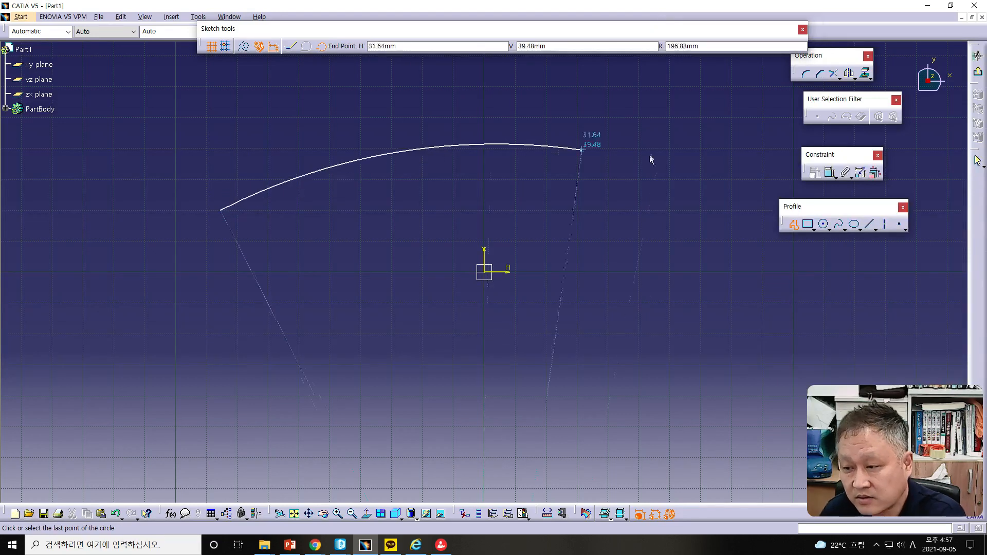
left_click(810, 190)
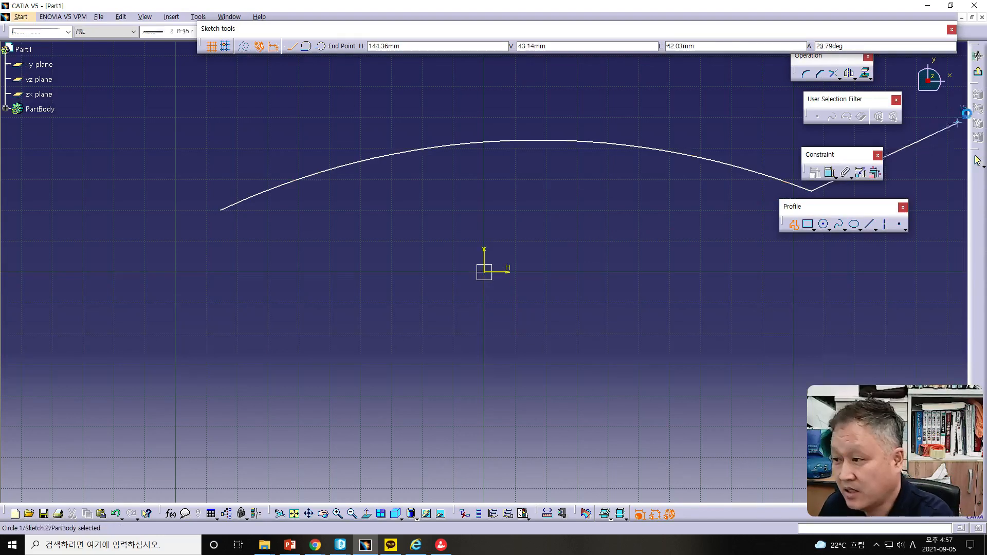
left_click(977, 56)
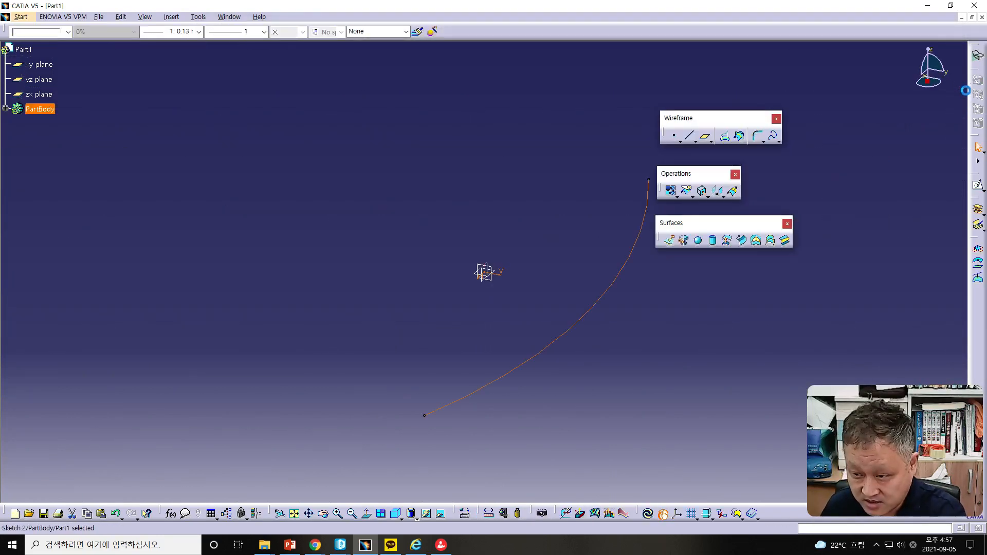
Step: Open a new sketch on the zx plane
middle_click_drag(609, 356, 481, 311)
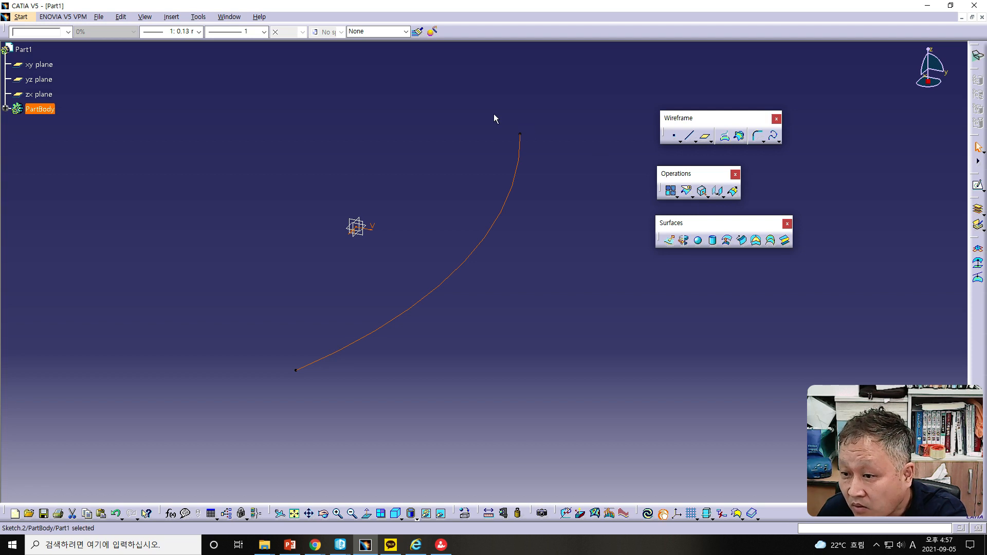
middle_click_drag(530, 283, 578, 304)
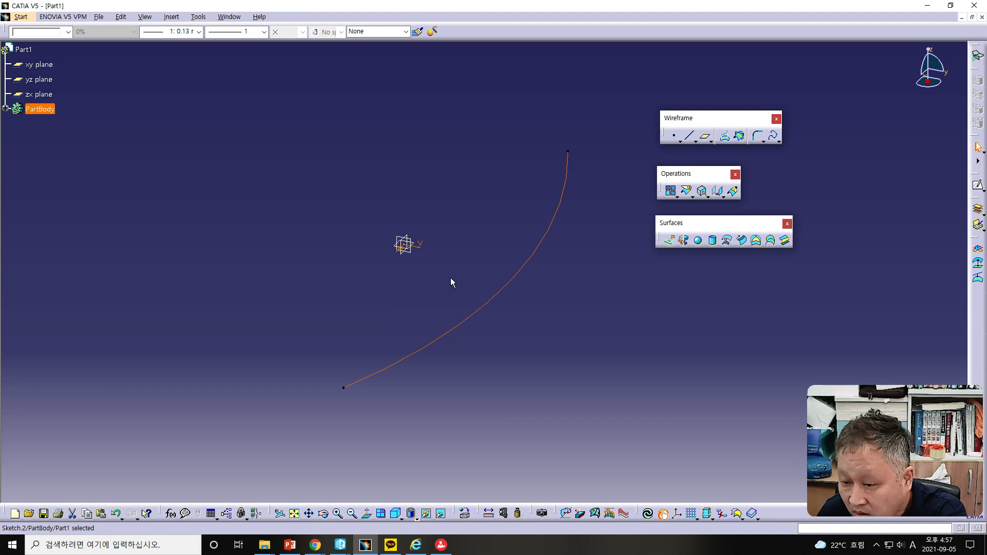
left_click(404, 245)
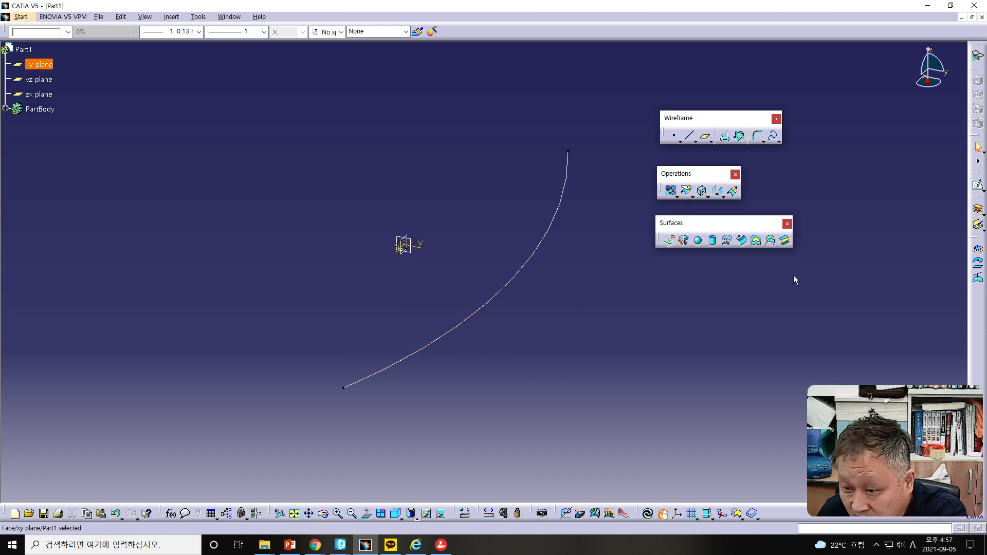
left_click(404, 245)
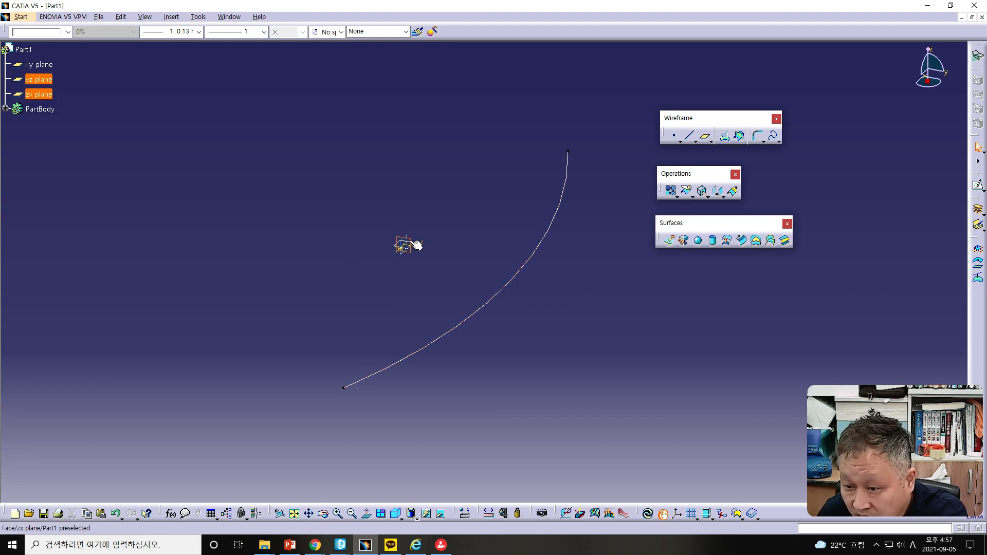
left_click(411, 241)
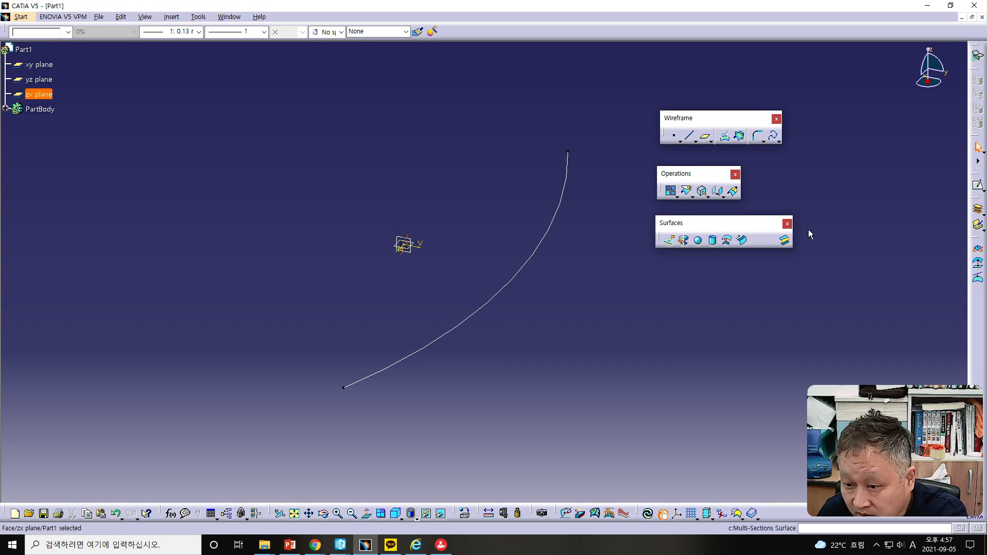
left_click(978, 187)
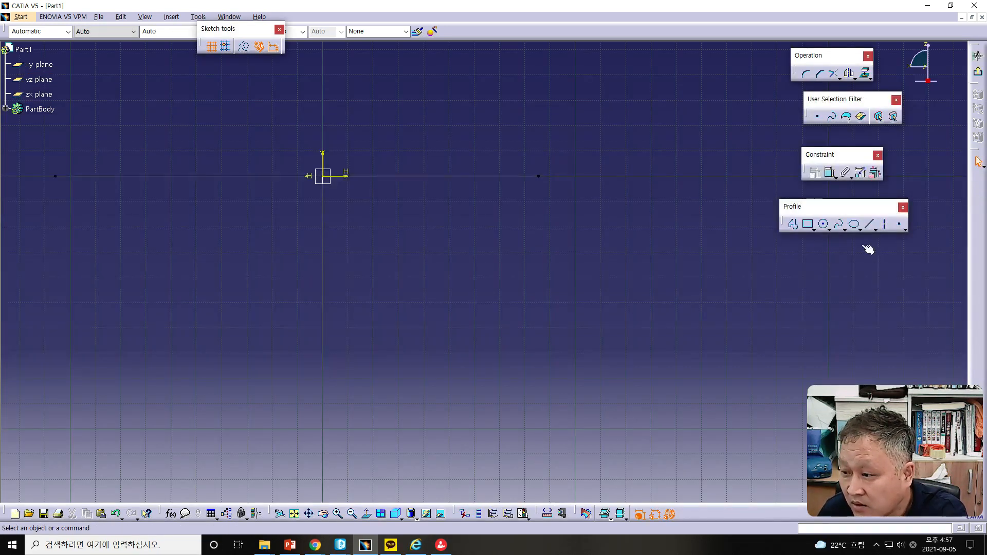
left_click(792, 225)
left_click(56, 222)
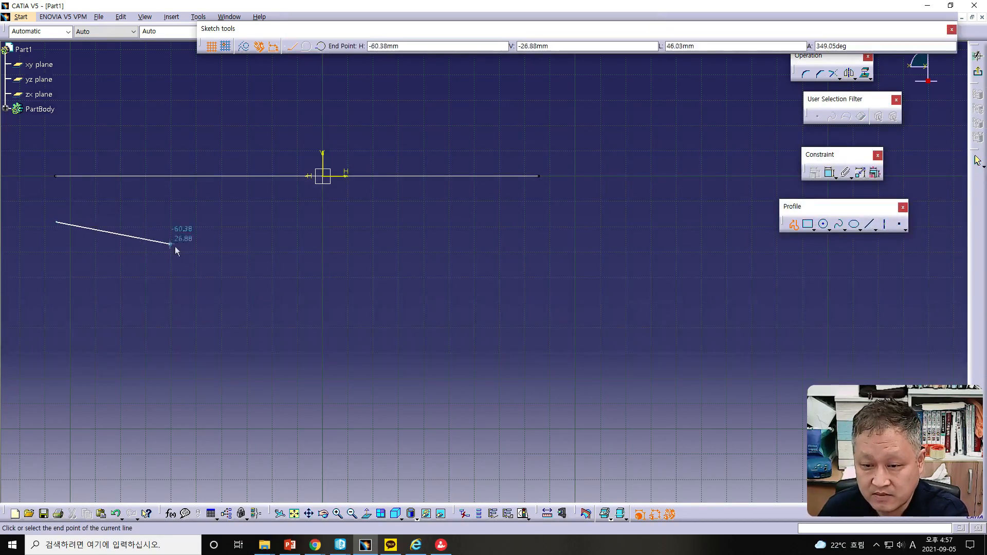
left_click(284, 272)
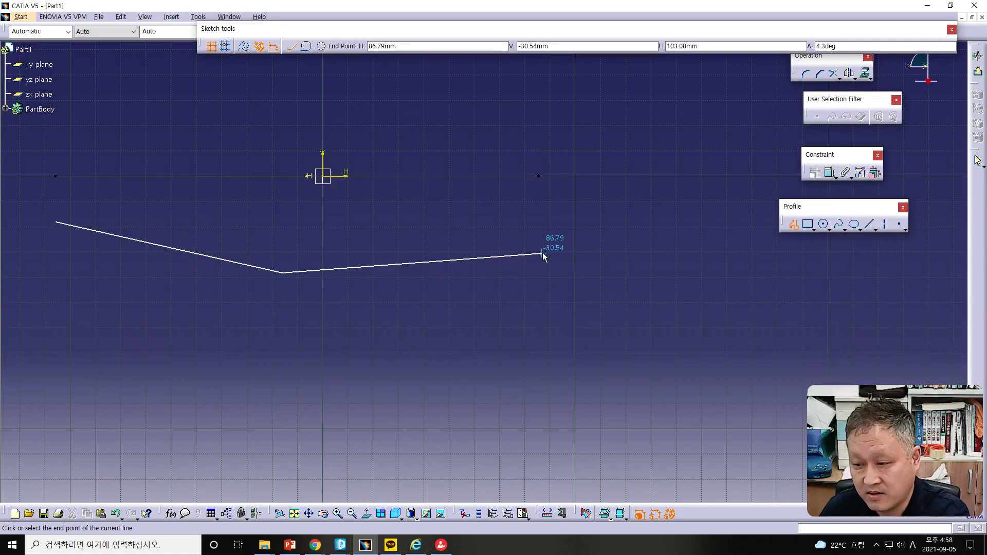
key("Escape")
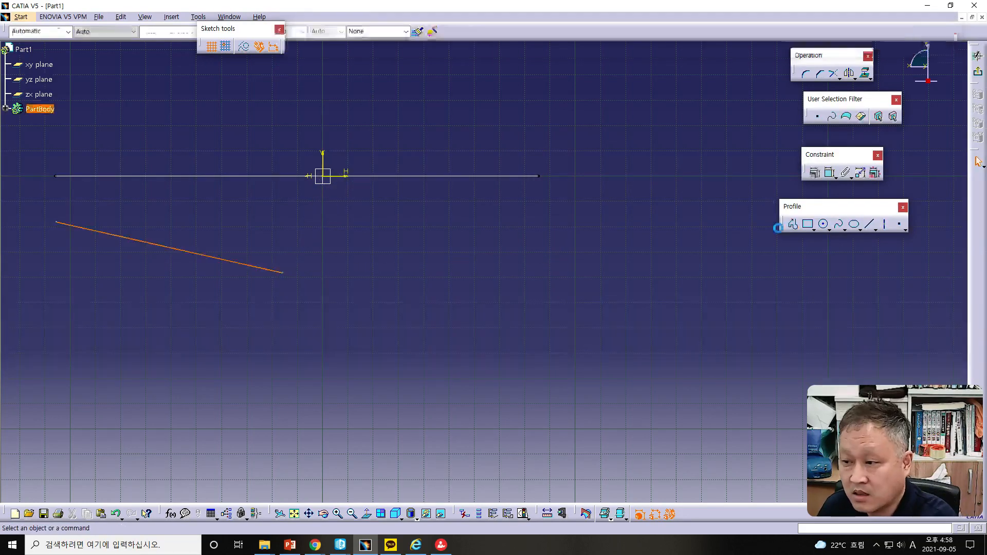
left_click(320, 46)
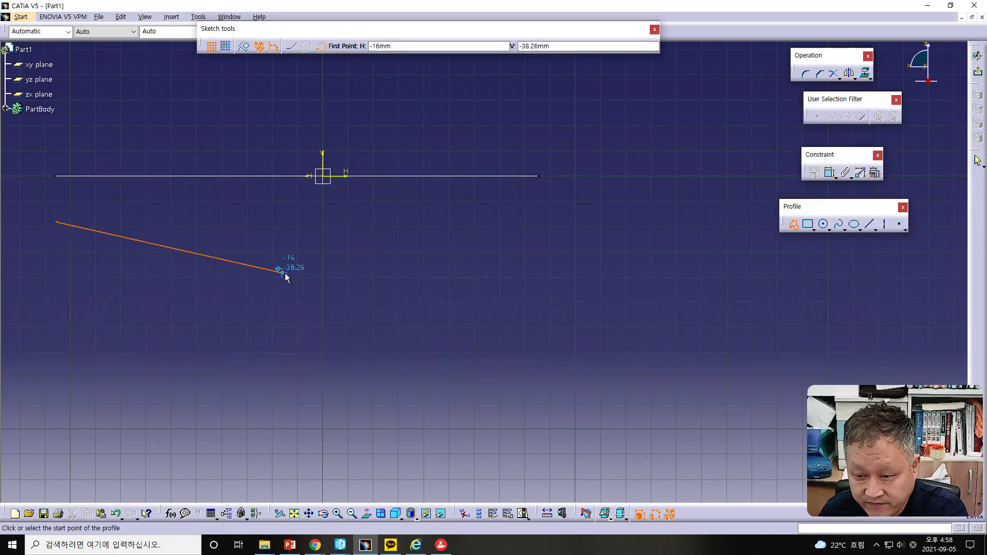
key("Escape")
left_click(218, 260)
key("Delete")
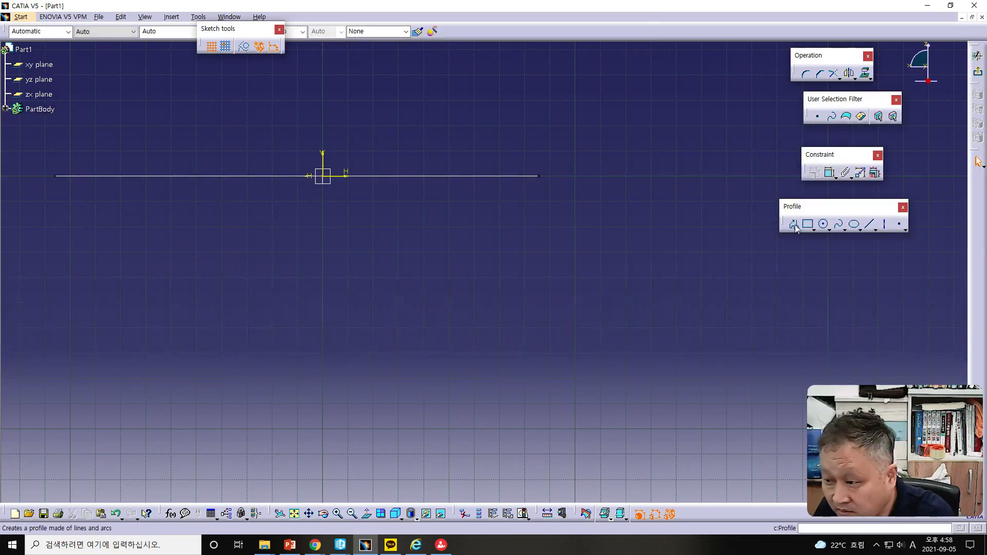
Step: Sketch a three-point arc sagging below the first arc on the zx plane and exit the sketch
left_click(793, 224)
left_click(320, 46)
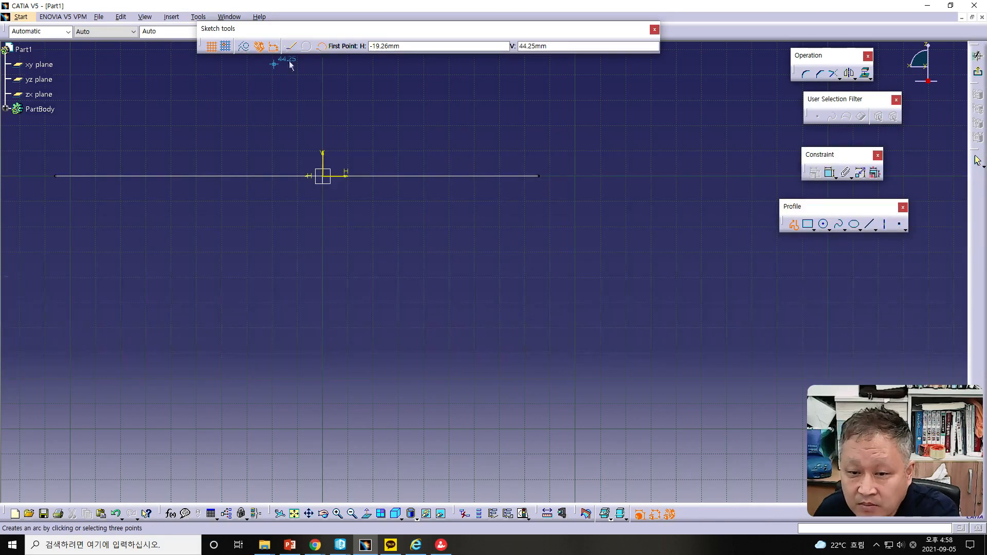
left_click(54, 243)
left_click(283, 299)
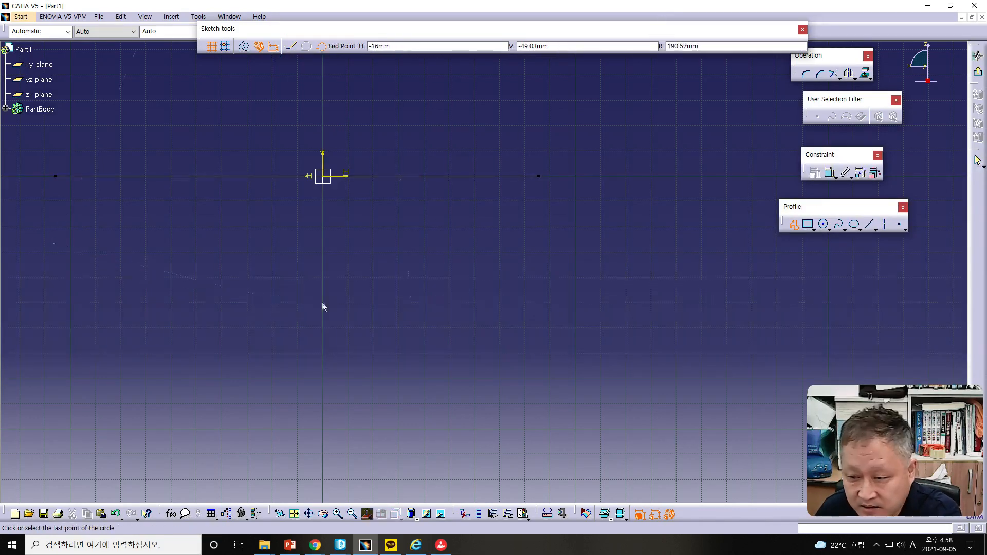
double_click(546, 269)
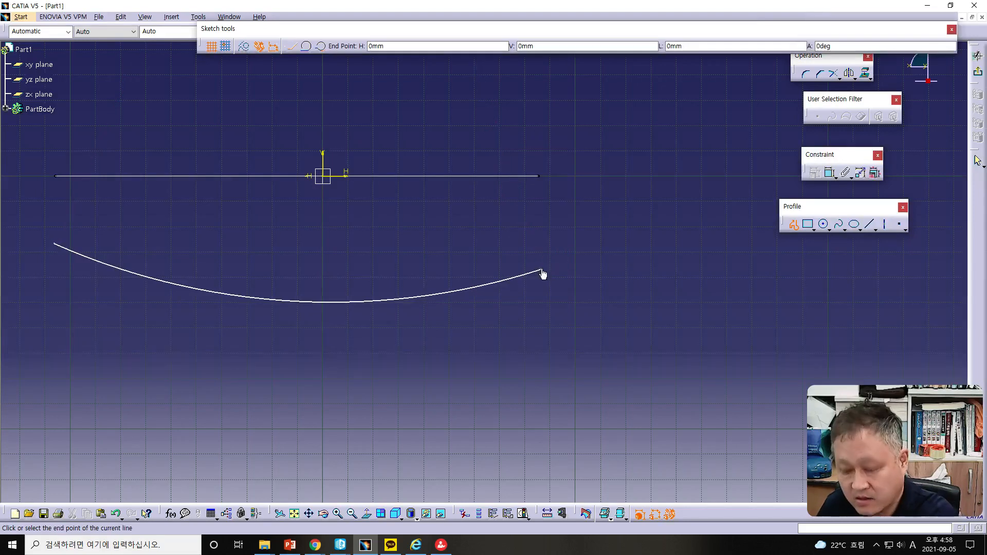
left_click(978, 71)
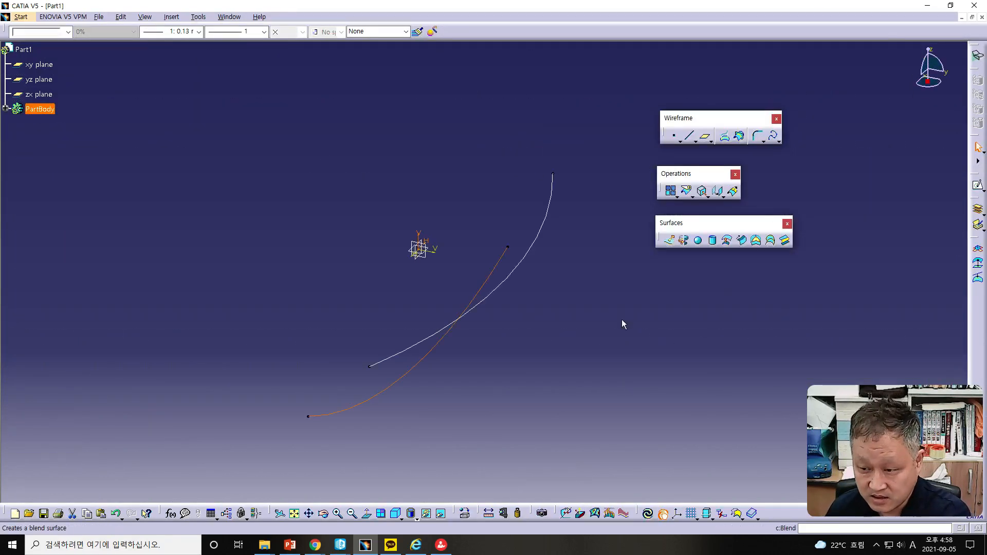
Step: Start a Connect Curve and pick the lower endpoints of the new arc and of the first arc as its two points
mouse_move(491, 356)
middle_mouse_down()
mouse_move(586, 394)
mouse_move(604, 366)
mouse_move(398, 275)
middle_mouse_up()
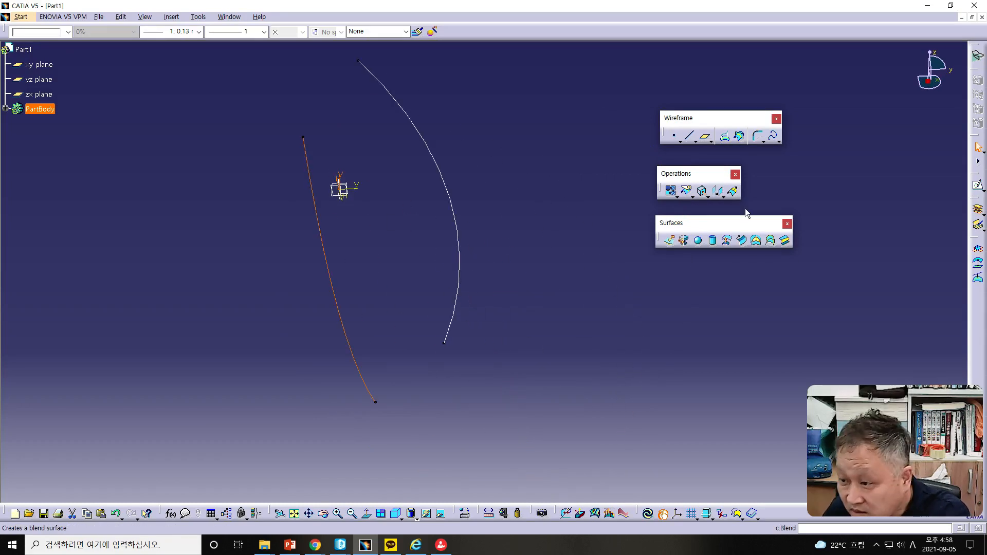
left_click(763, 141)
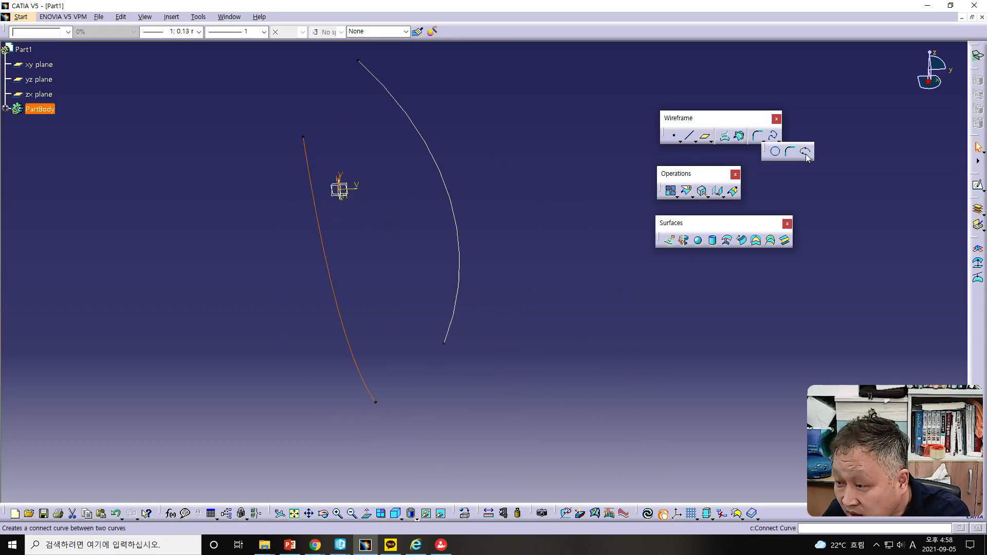
left_click(804, 152)
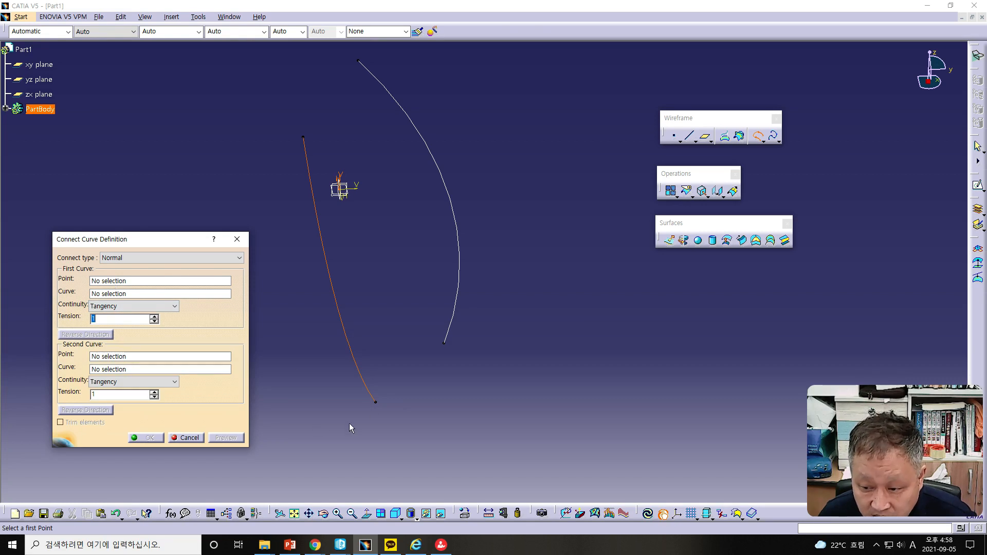
left_click(99, 282)
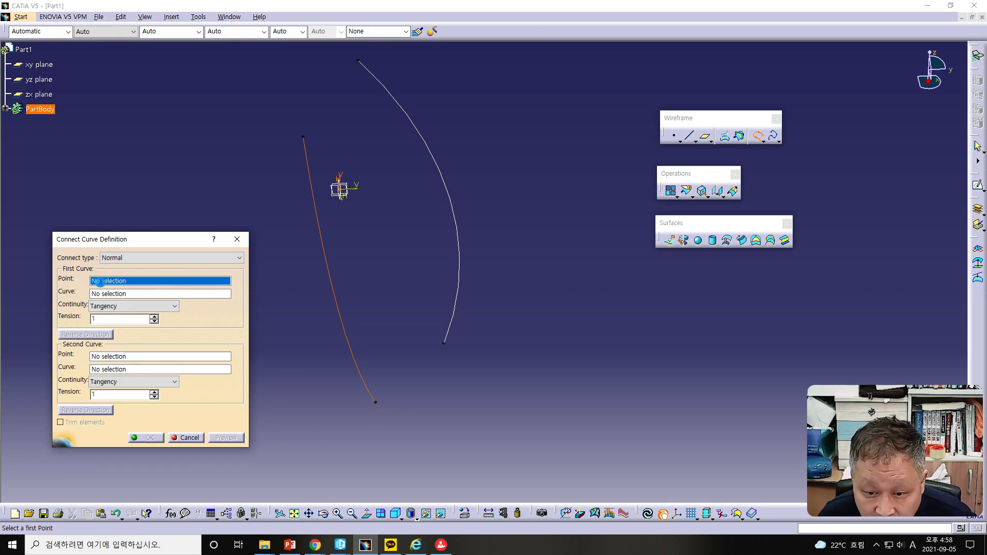
left_click(376, 405)
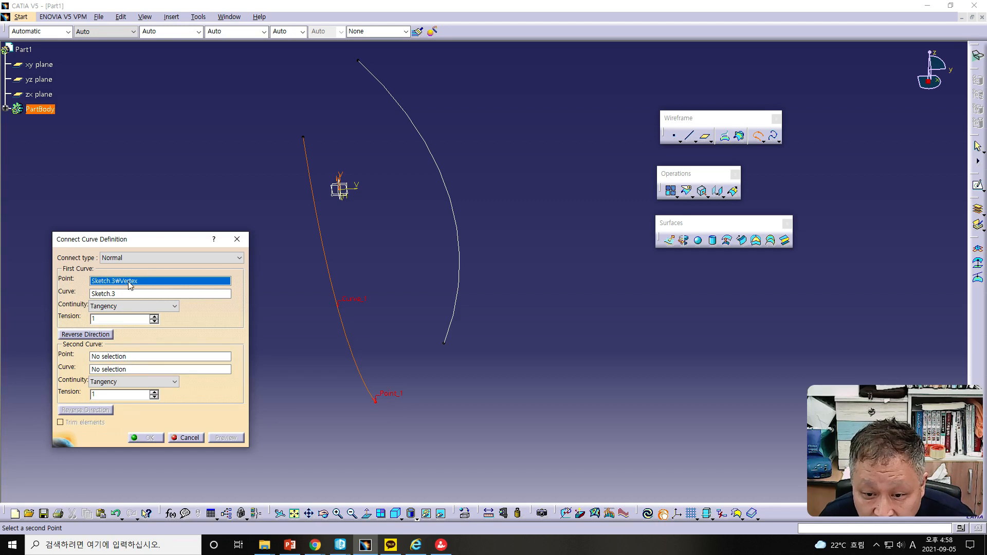
left_click(134, 356)
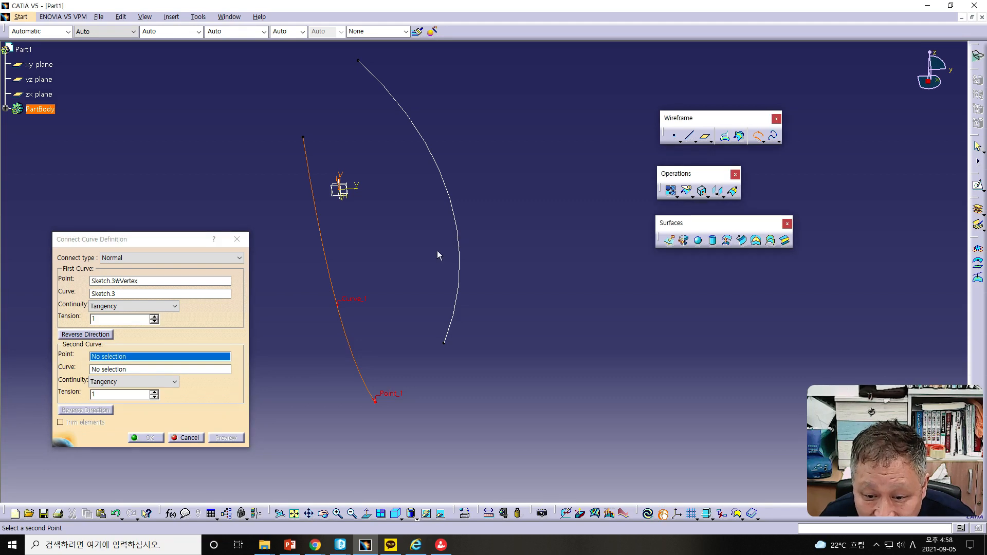
left_click(447, 345)
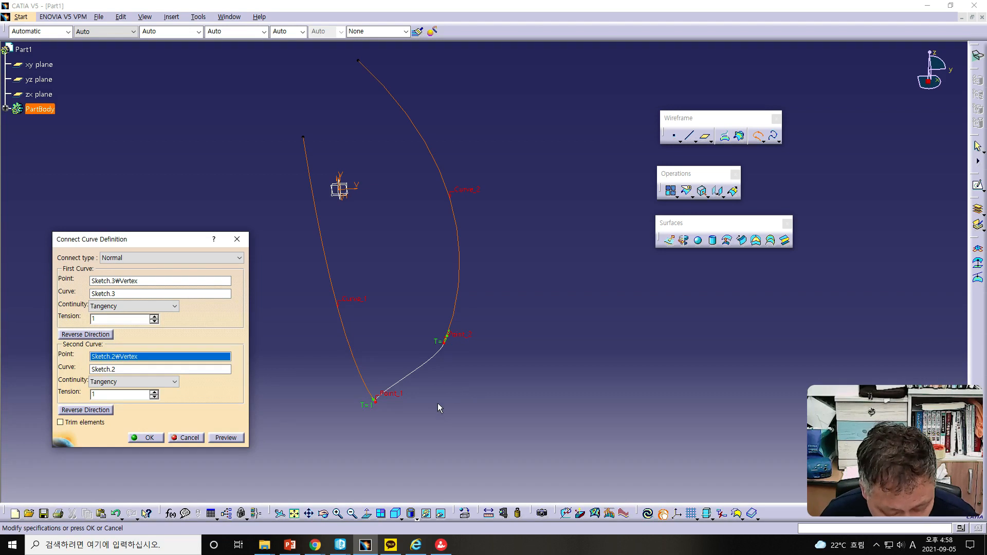
Step: Reverse the first curve's direction in the Connect Curve definition
middle_click_drag(450, 411, 210, 407)
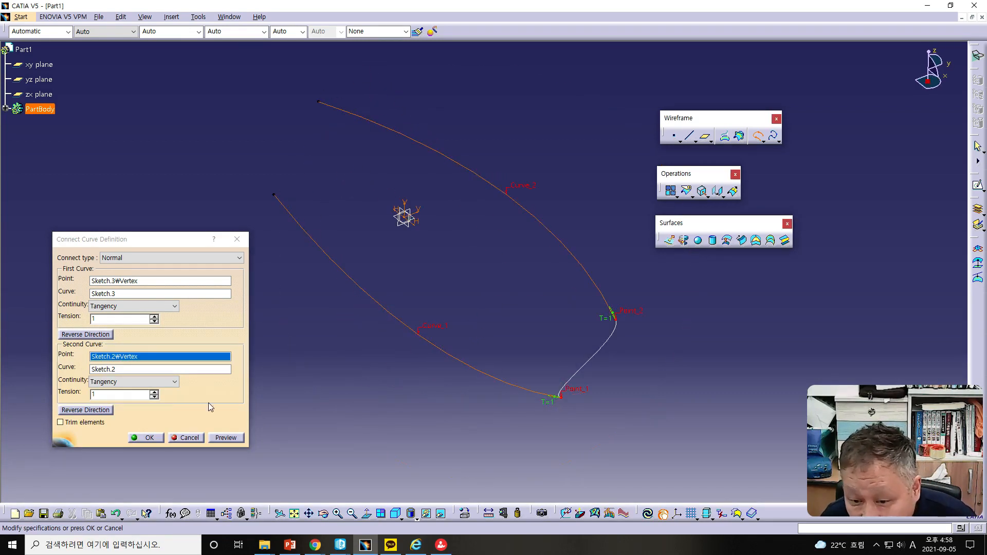
left_click(100, 335)
left_click(100, 335)
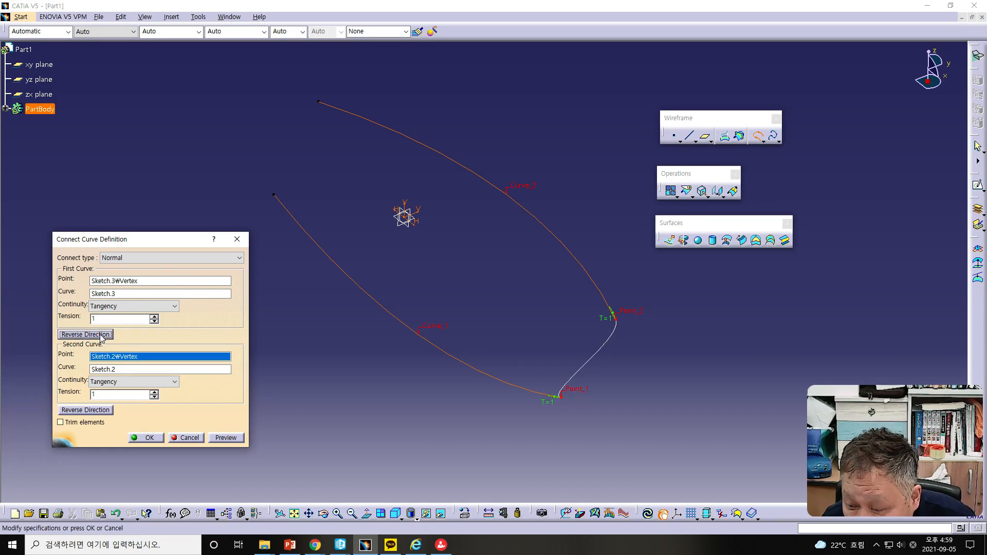
left_click(99, 334)
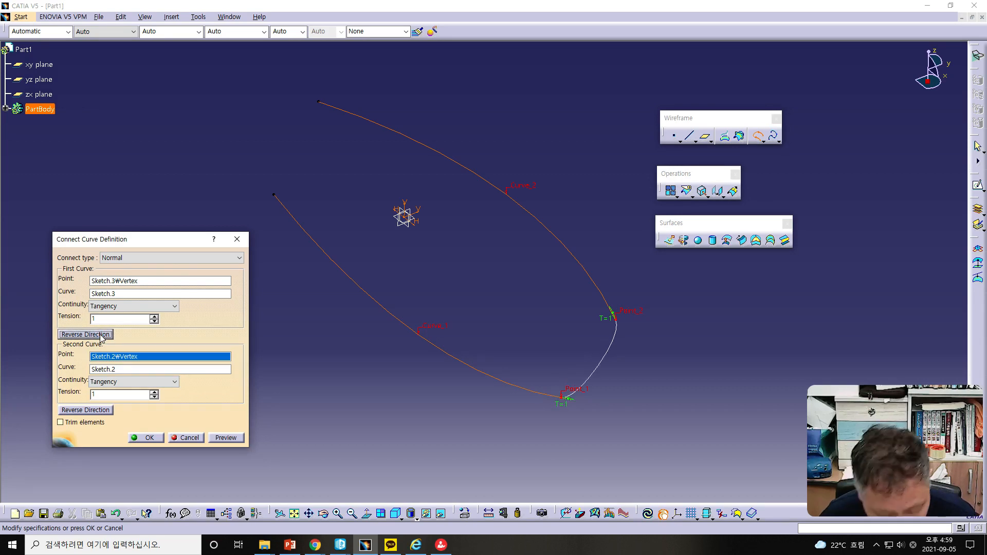
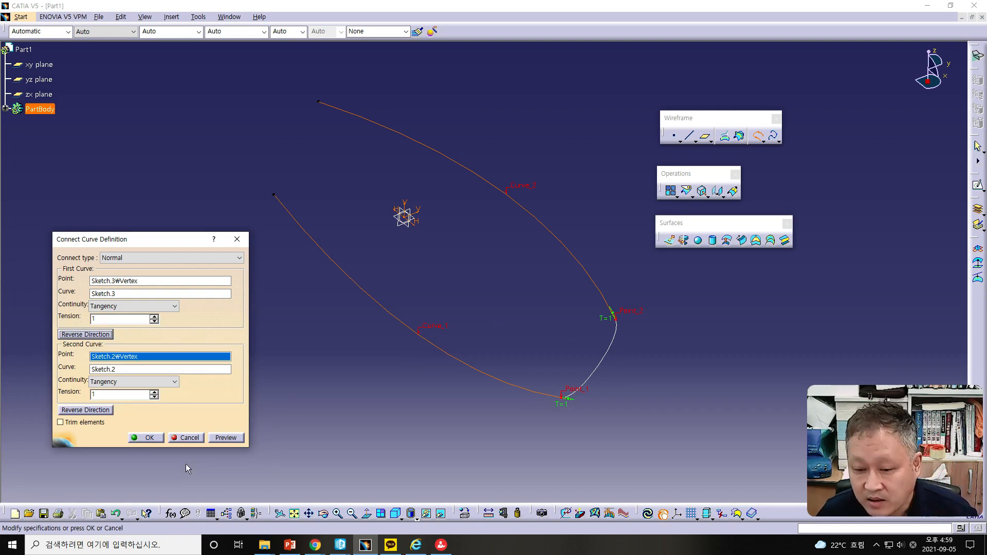
Step: Accept the Connect Curve, then select and delete all the wireframe geometry
left_click(146, 437)
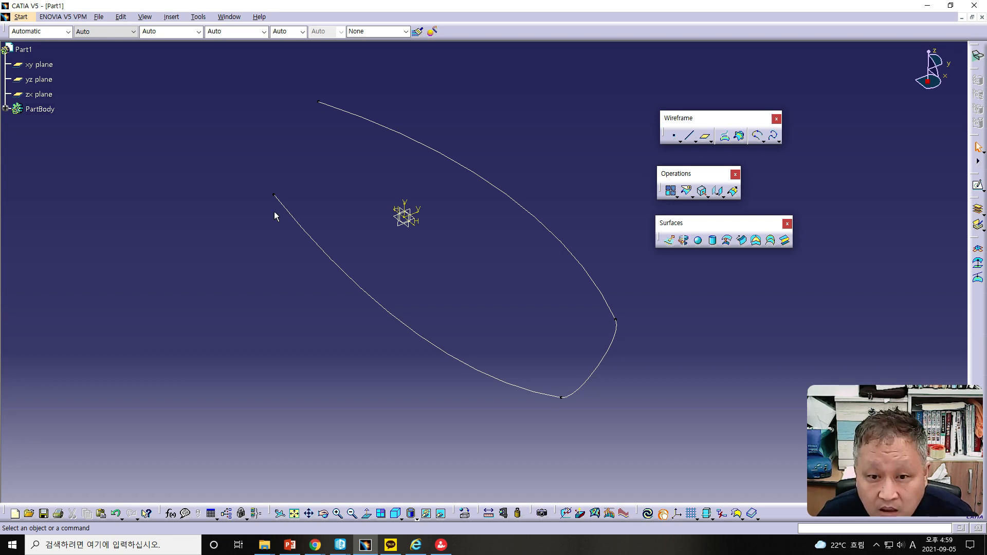
left_click_drag(238, 70, 631, 419)
key("Delete")
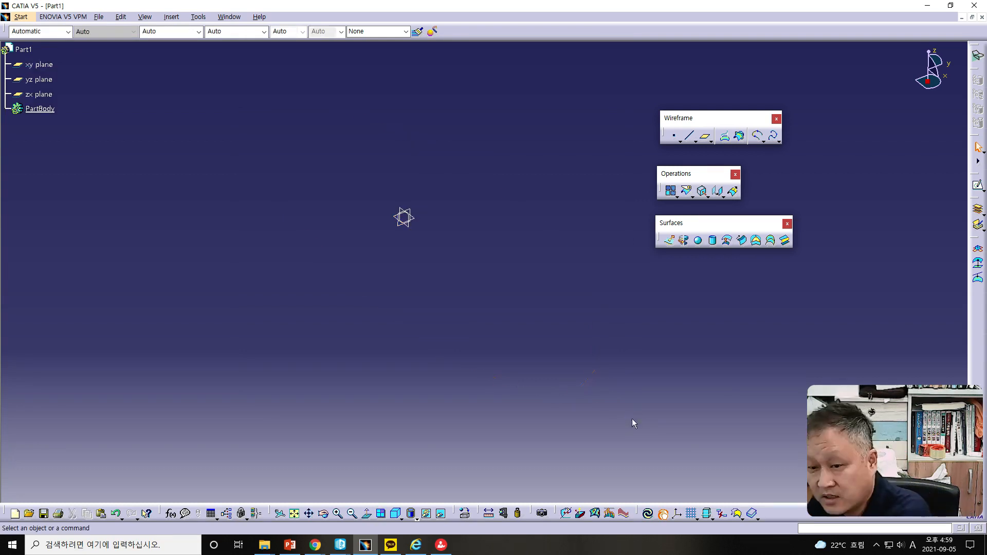
Step: Open a new sketch on the xy plane
left_click(46, 71)
left_click(976, 185)
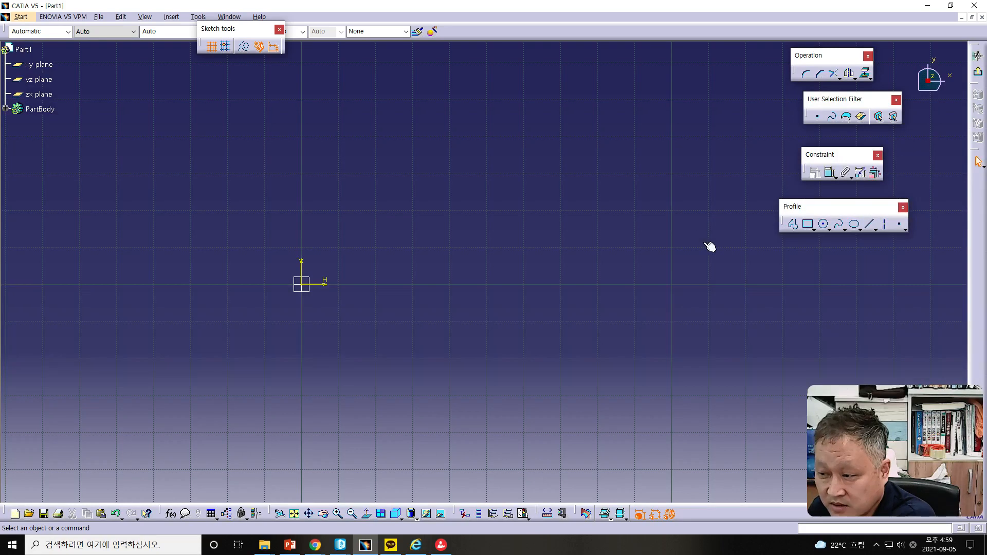
mouse_move(505, 403)
middle_mouse_down("ctrl")
mouse_move(467, 384)
mouse_move(465, 422)
middle_mouse_up("ctrl")
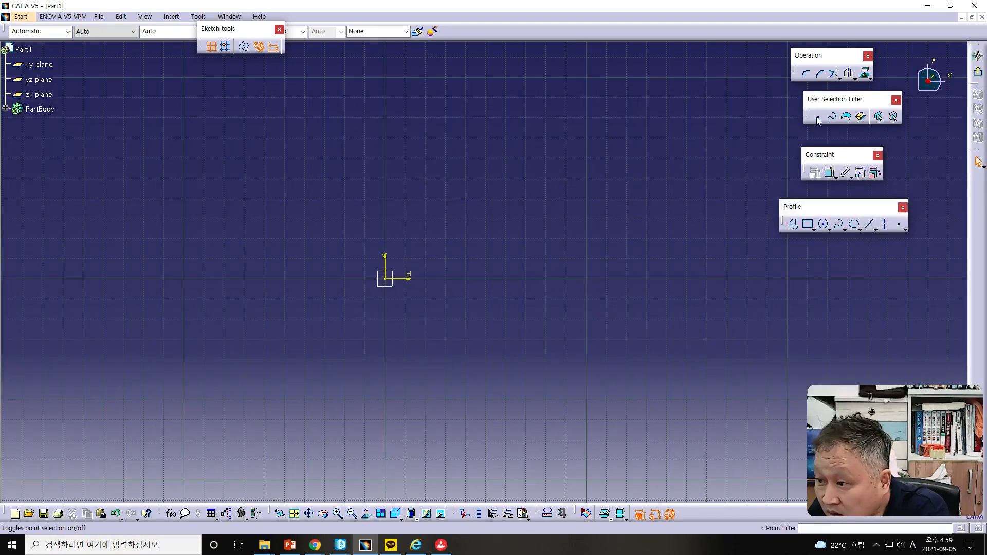
Step: Place six points in a wavy row across the sketch, left to right, and exit the sketch
left_click(899, 227)
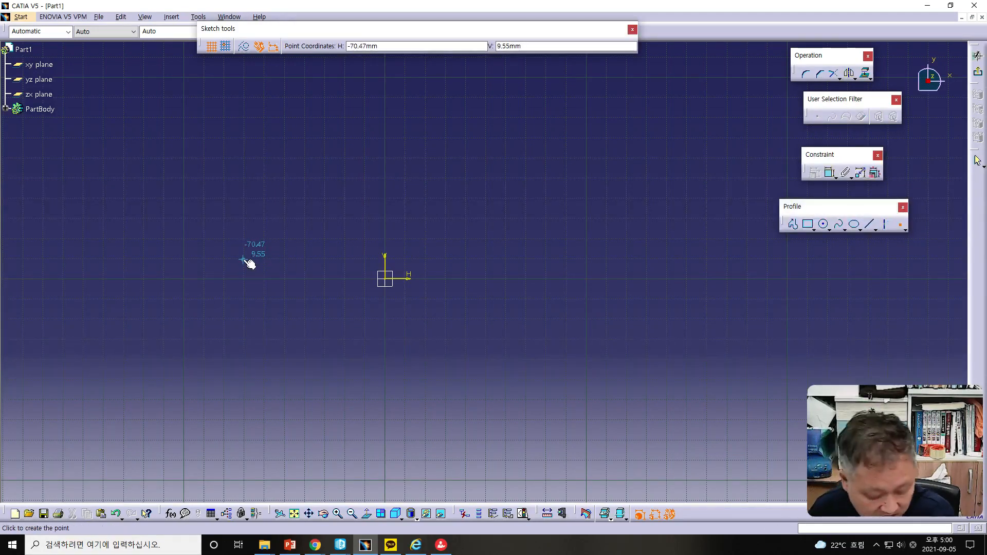
left_click(186, 287)
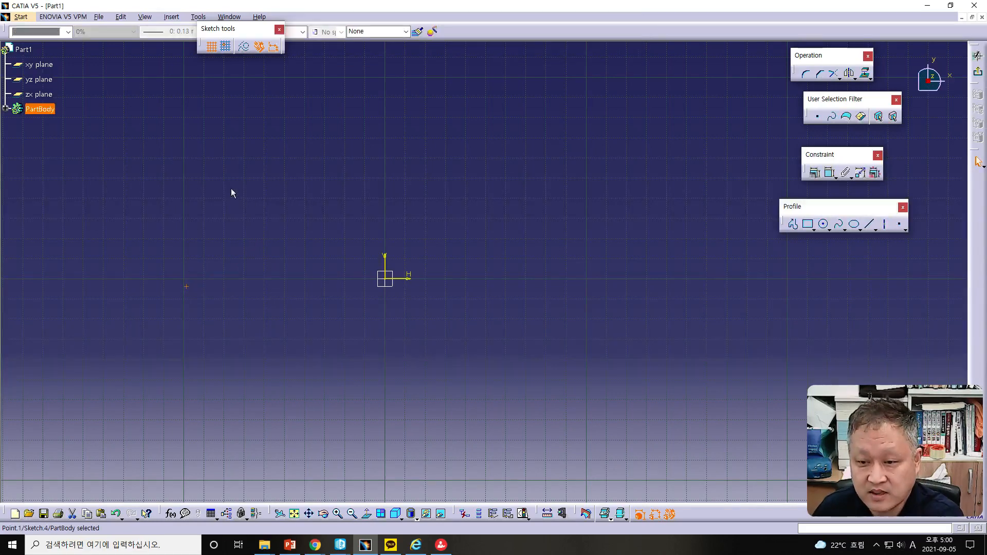
left_click(899, 225)
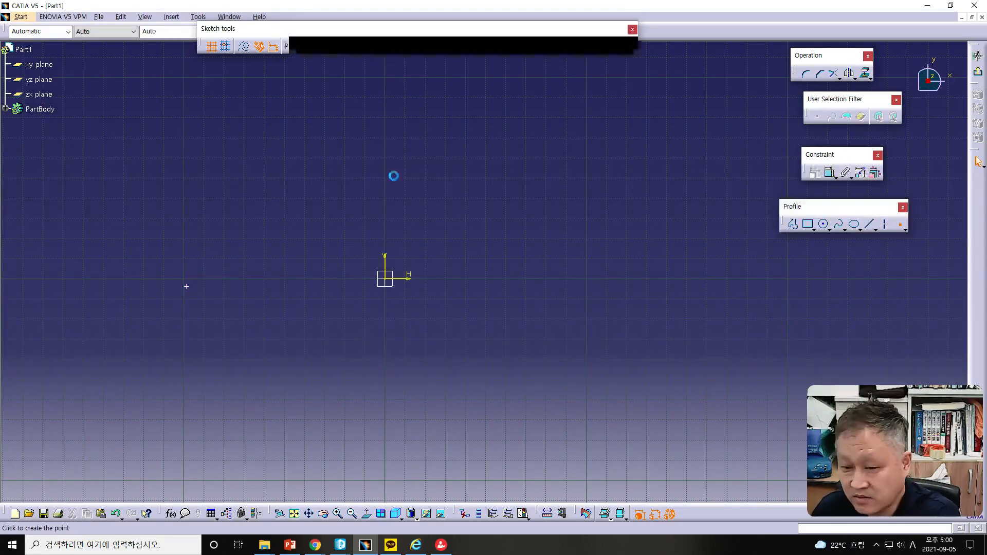
left_click(255, 183)
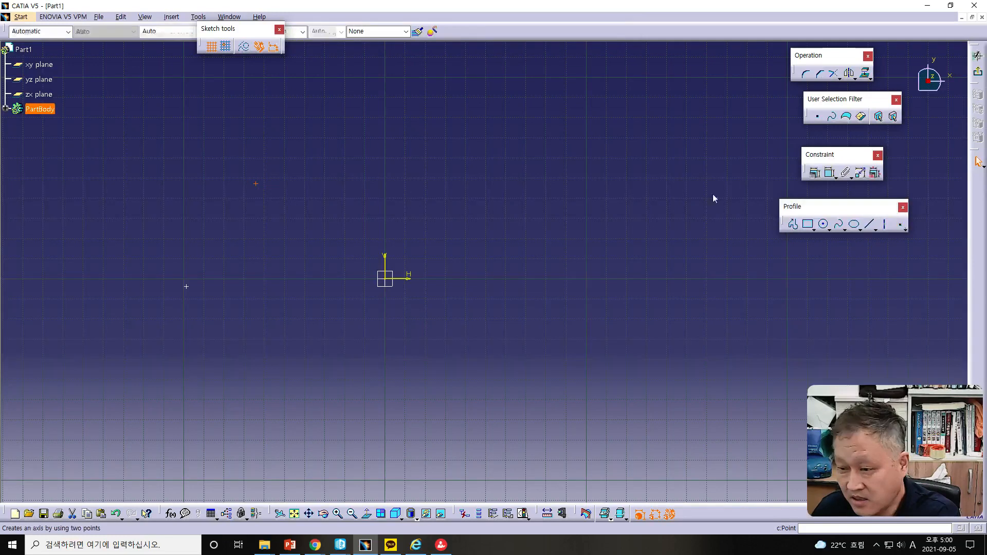
left_click(899, 225)
left_click(393, 132)
left_click(899, 225)
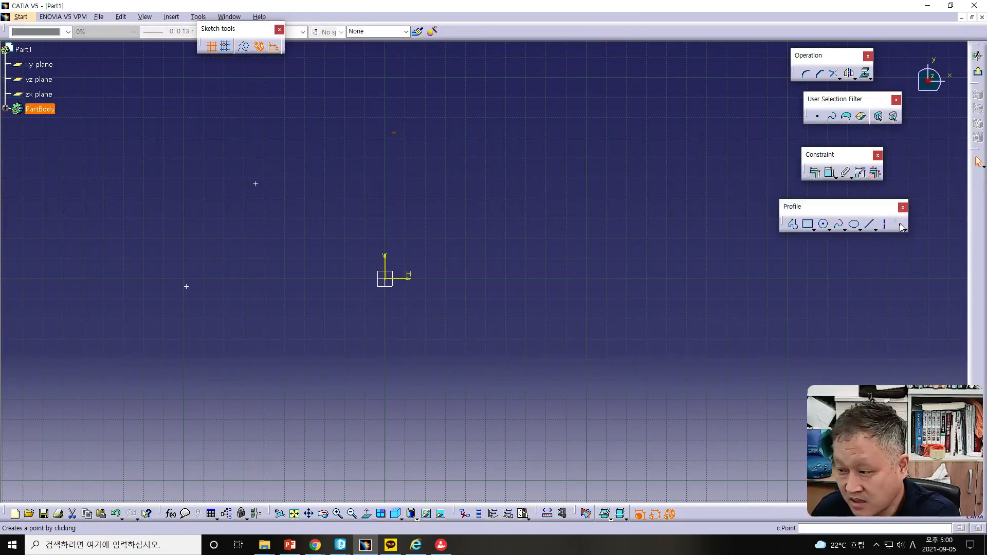
left_click(515, 203)
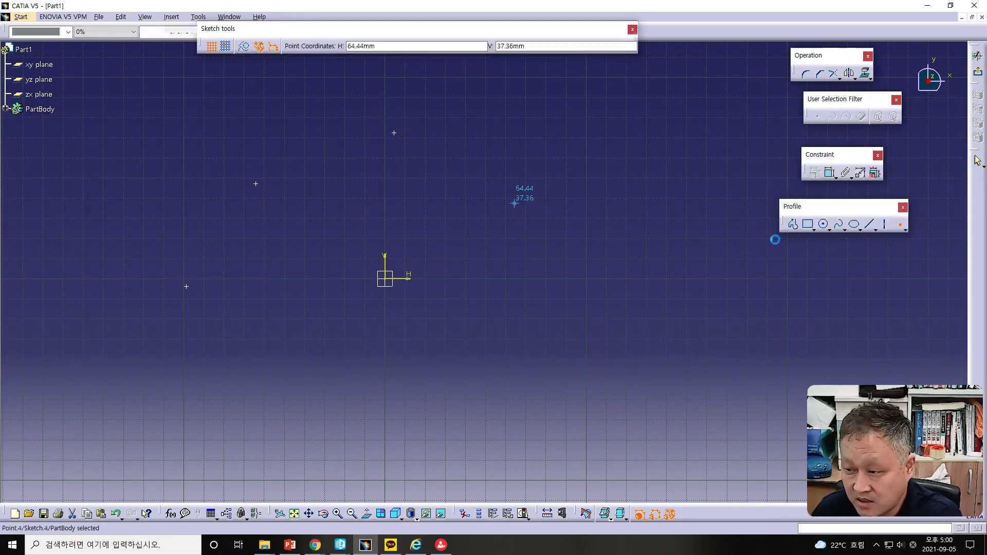
left_click(900, 226)
left_click(661, 262)
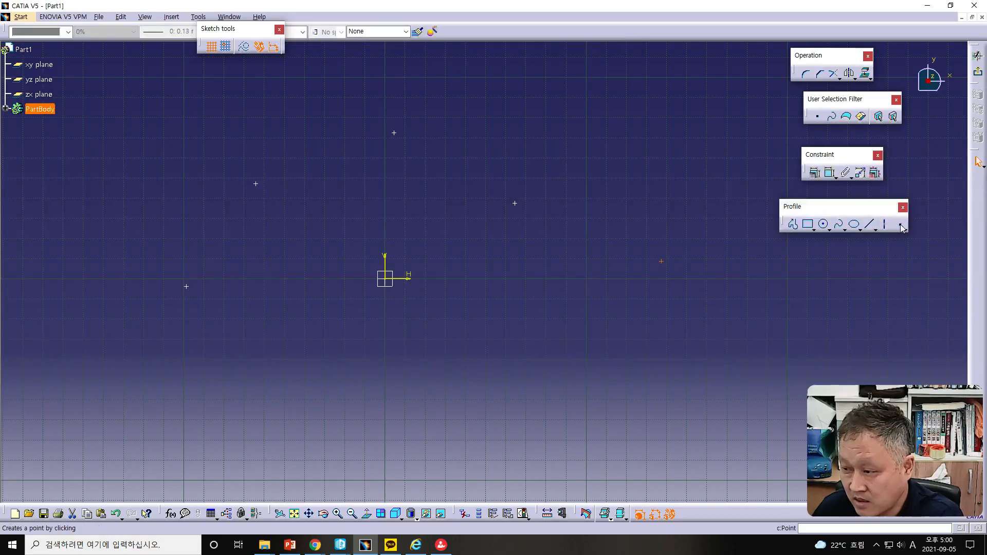
left_click(901, 224)
left_click(780, 315)
left_click(981, 76)
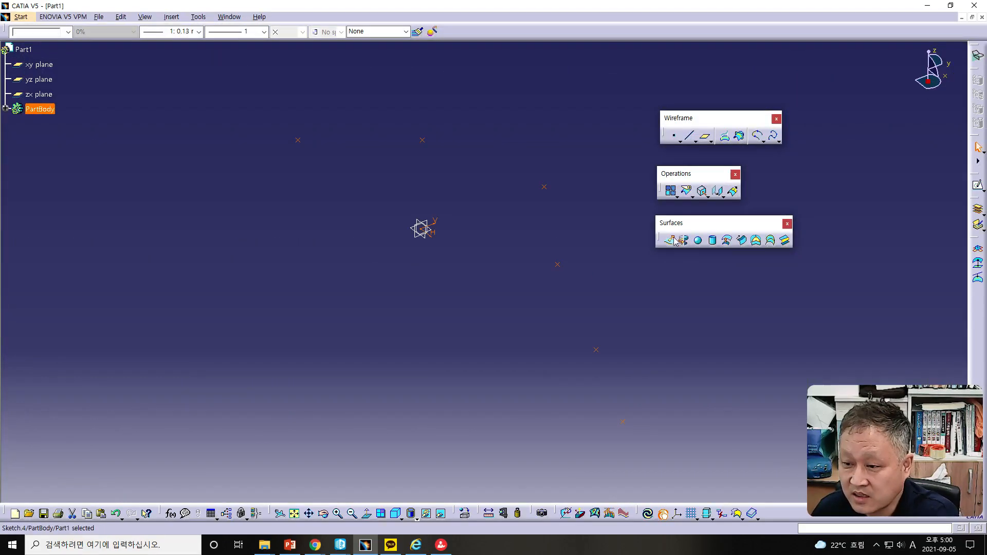
Step: Try to create a spline through the sketch points in order
left_click(772, 136)
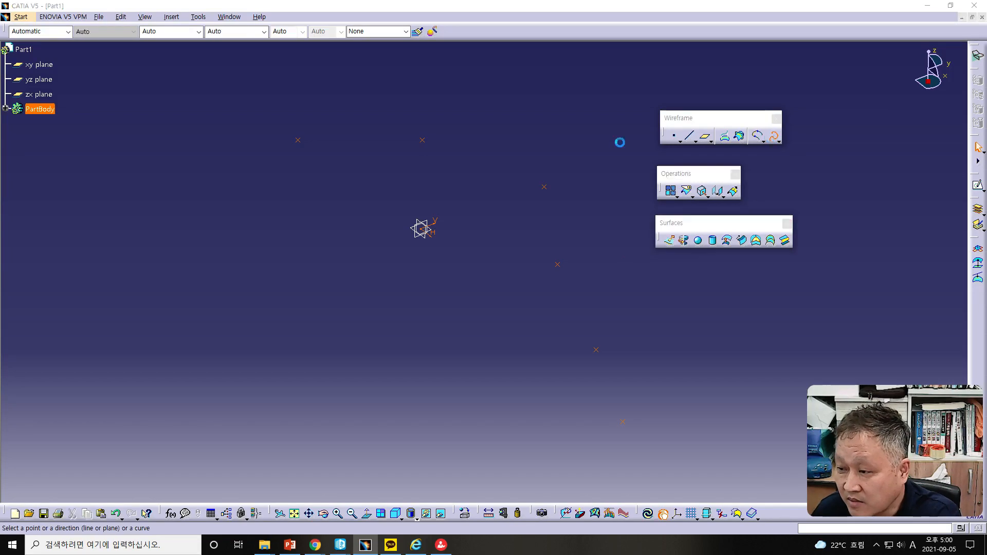
left_click(422, 141)
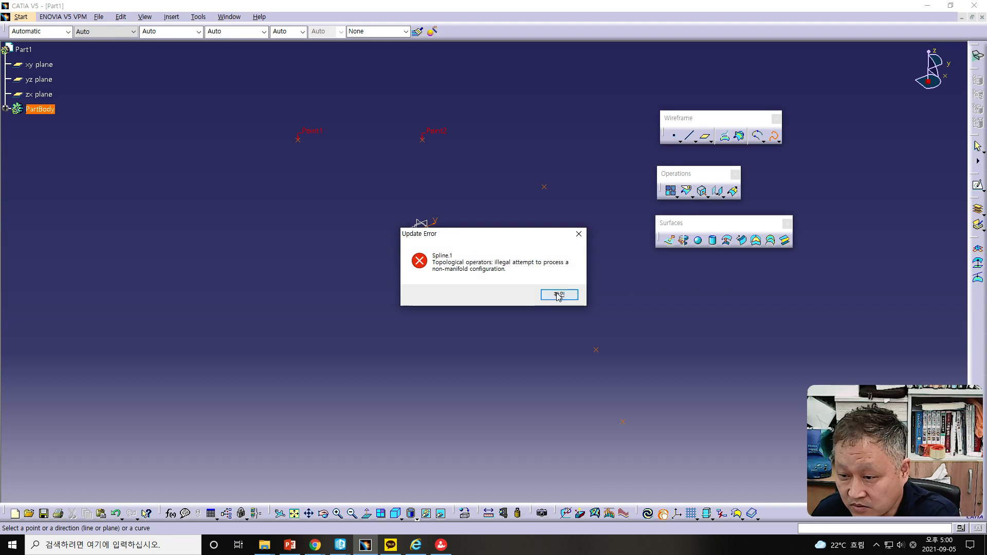
left_click(558, 294)
left_click(544, 186)
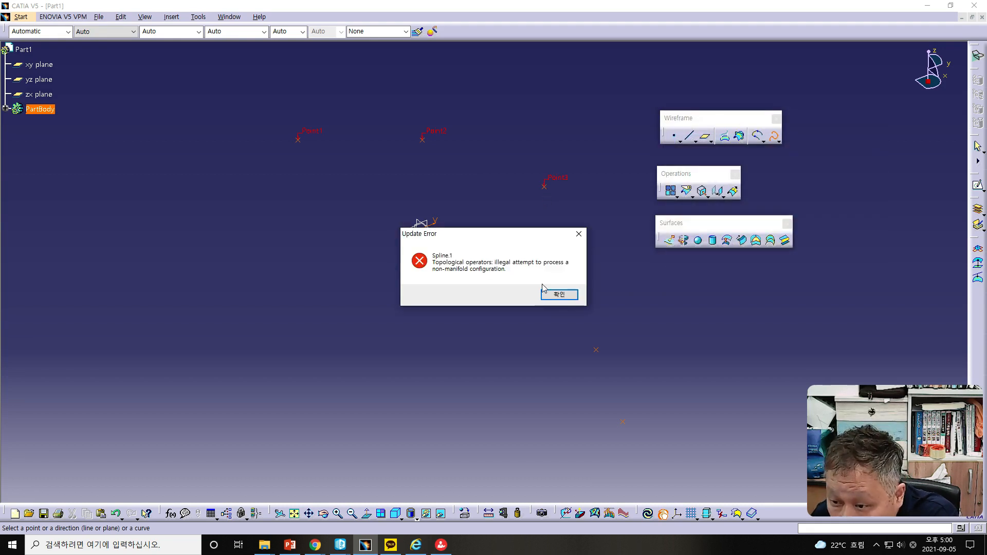
left_click(558, 294)
left_click(557, 266)
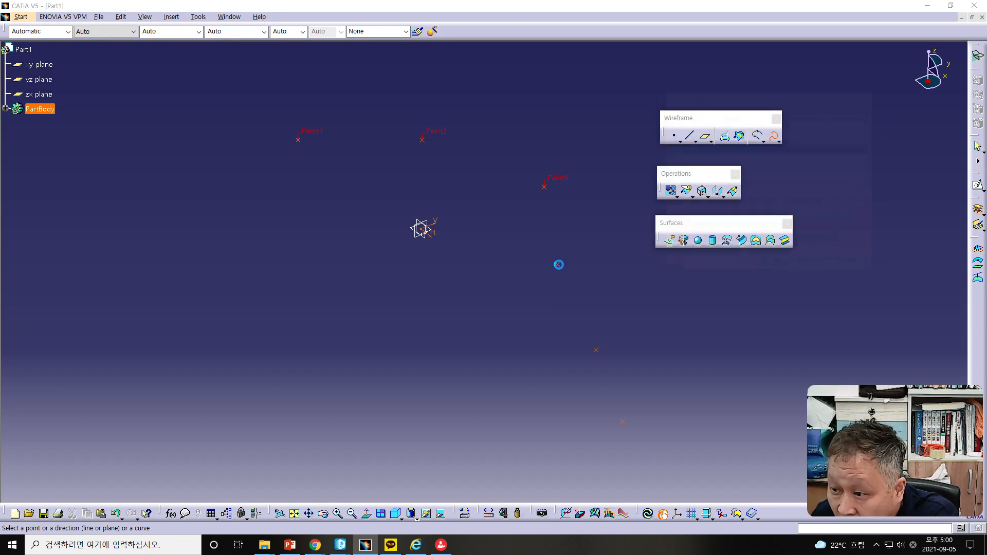
left_click(558, 294)
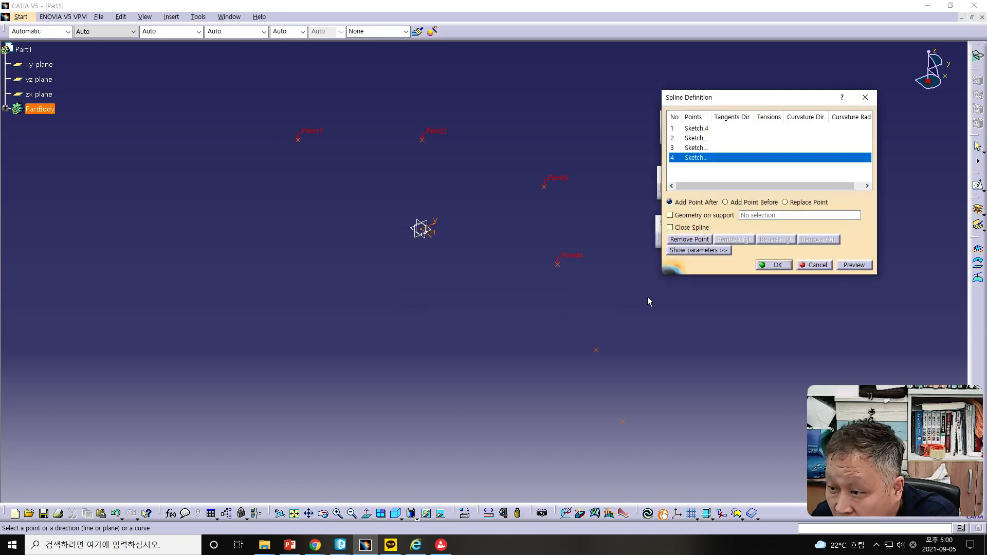
left_click(597, 350)
left_click(558, 293)
left_click(623, 422)
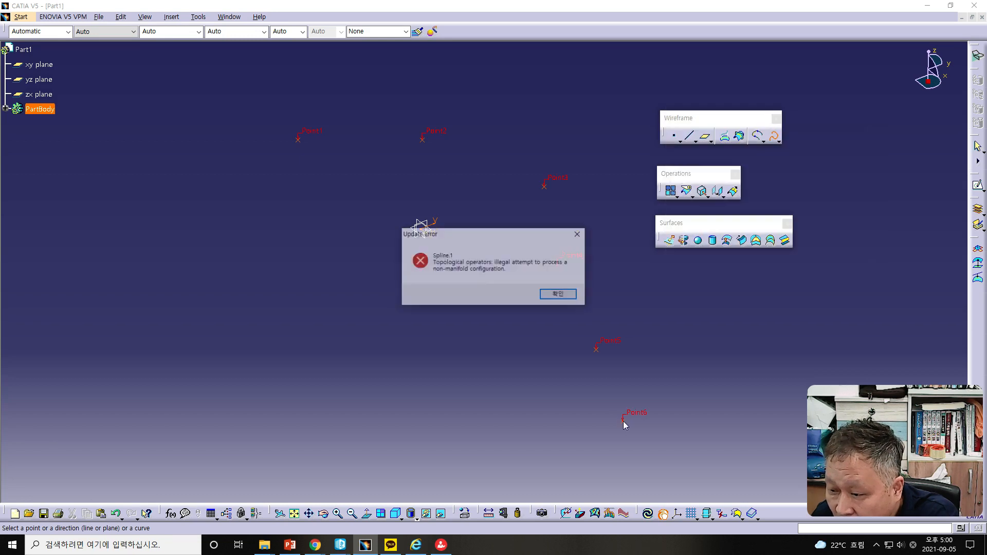
left_click(557, 294)
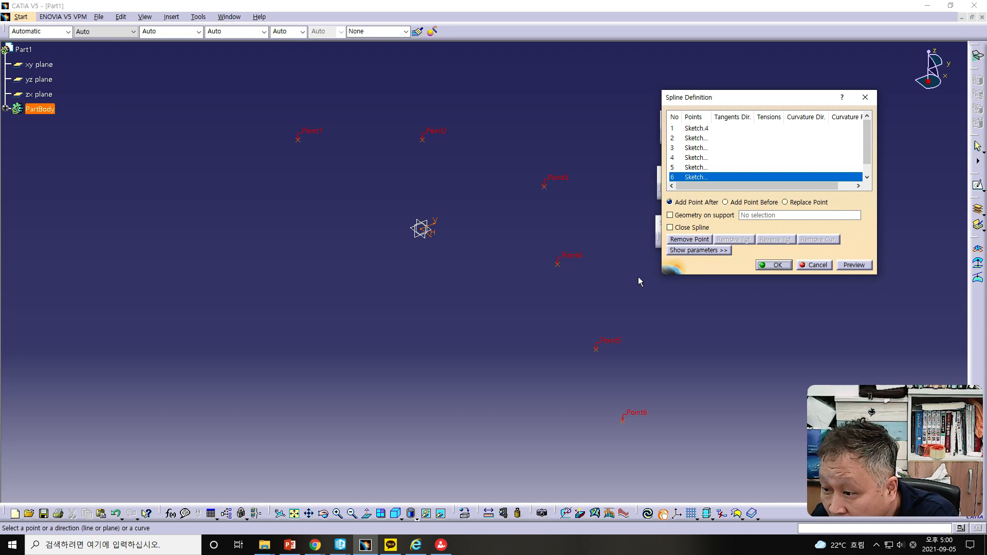
left_click(854, 265)
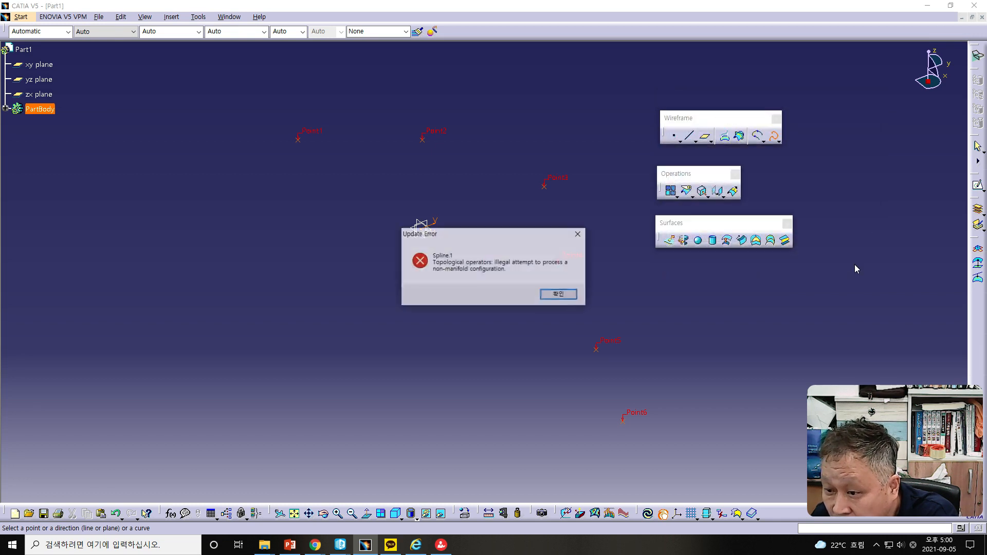
left_click(552, 293)
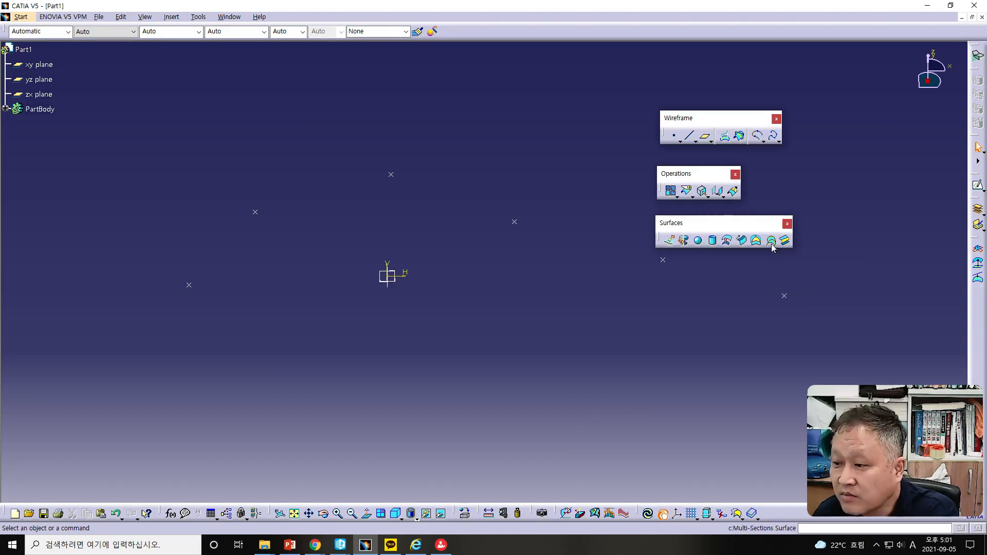
Step: Create an open spline through the six sketch points from left to right
left_click(772, 135)
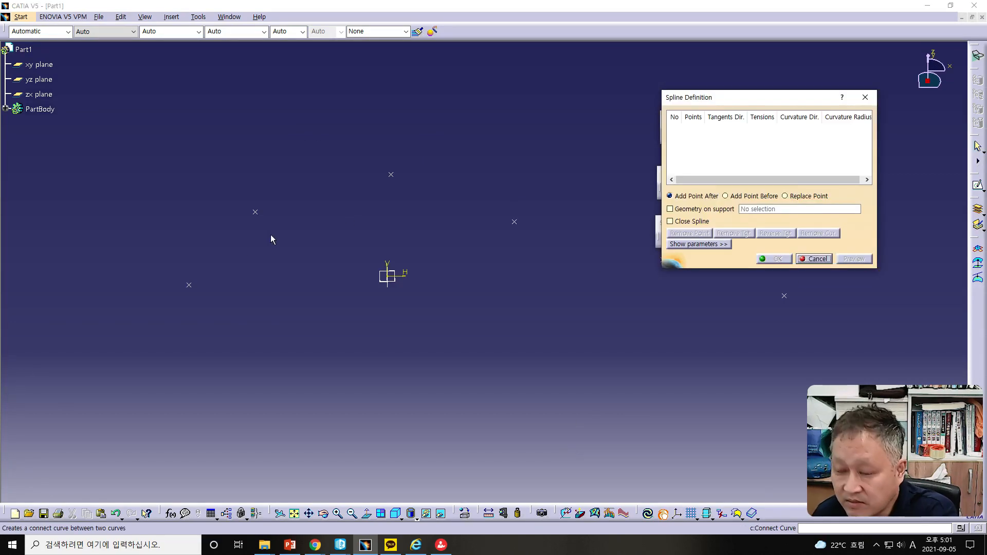
left_click(189, 286)
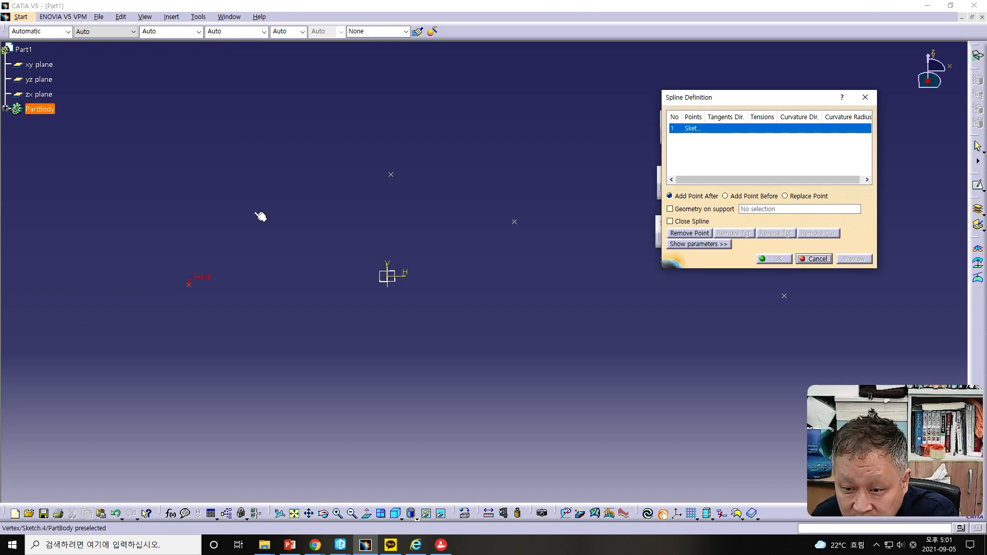
left_click(255, 211)
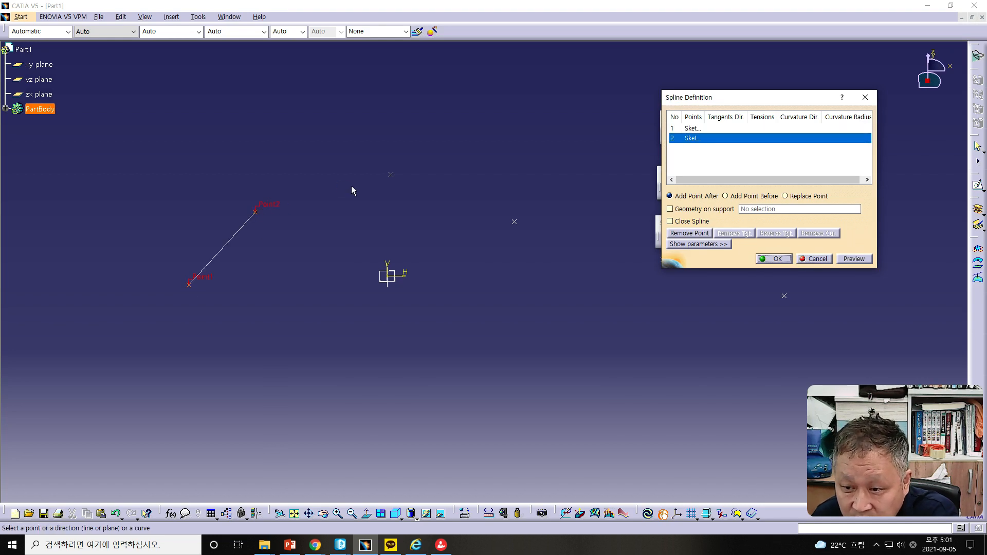
left_click(391, 175)
left_click(515, 221)
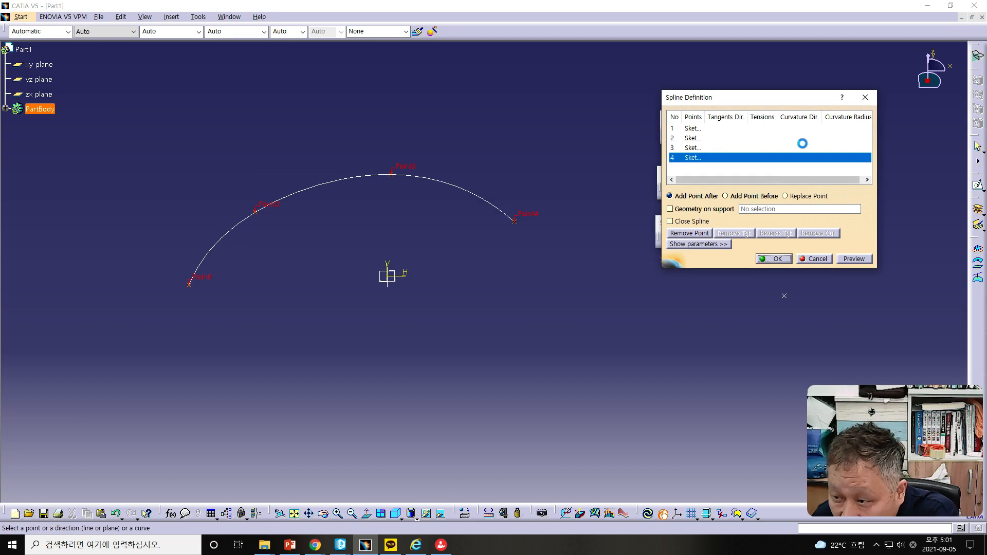
left_click_drag(729, 97, 766, 75)
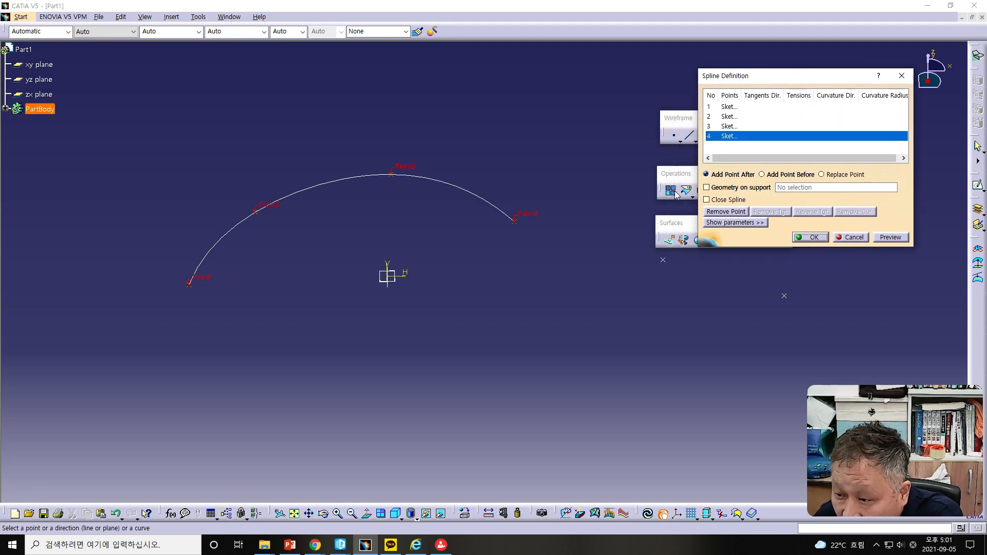
left_click(663, 260)
left_click(784, 297)
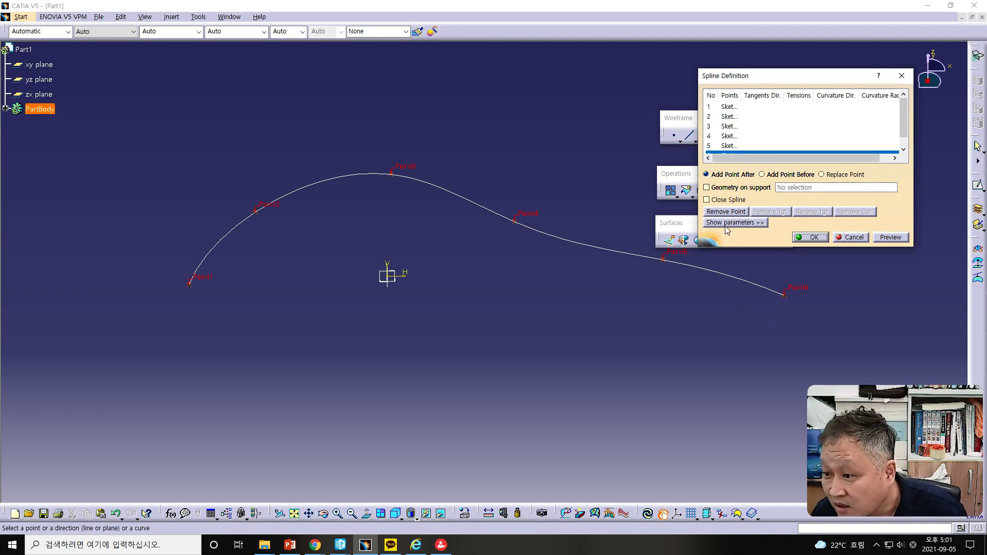
left_click(707, 200)
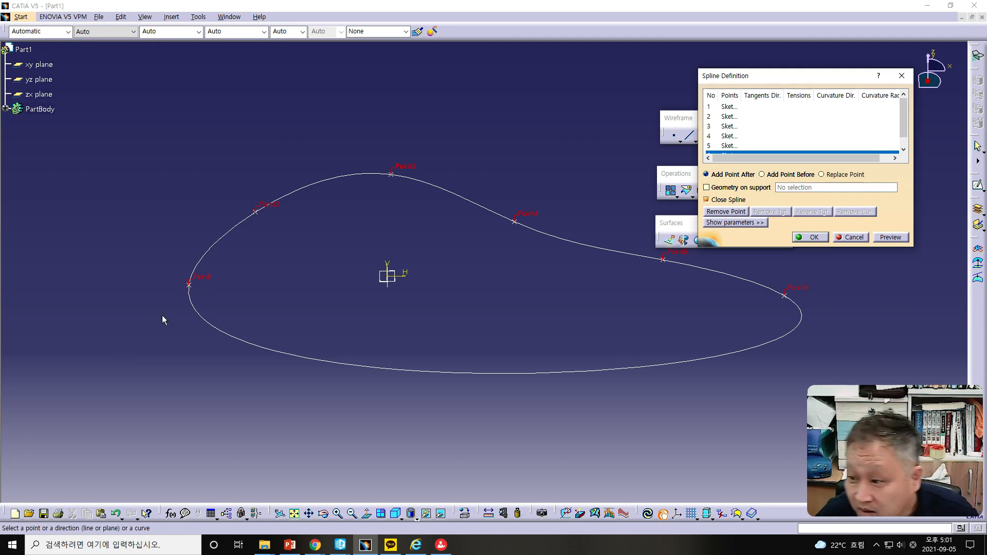
left_click(707, 200)
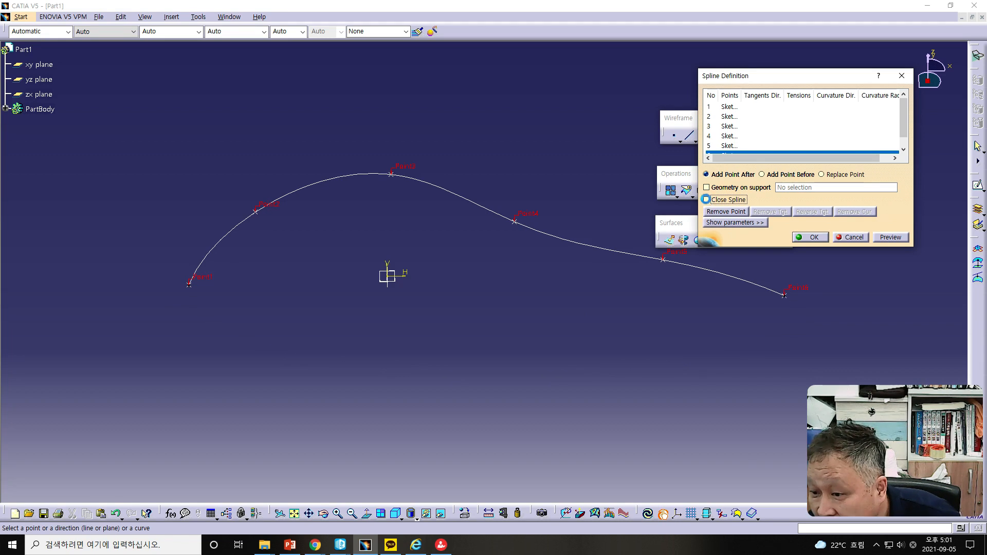
Step: Try to replace the spline's third point with the fourth sketch point using Replace Point
left_click_drag(769, 79, 782, 59)
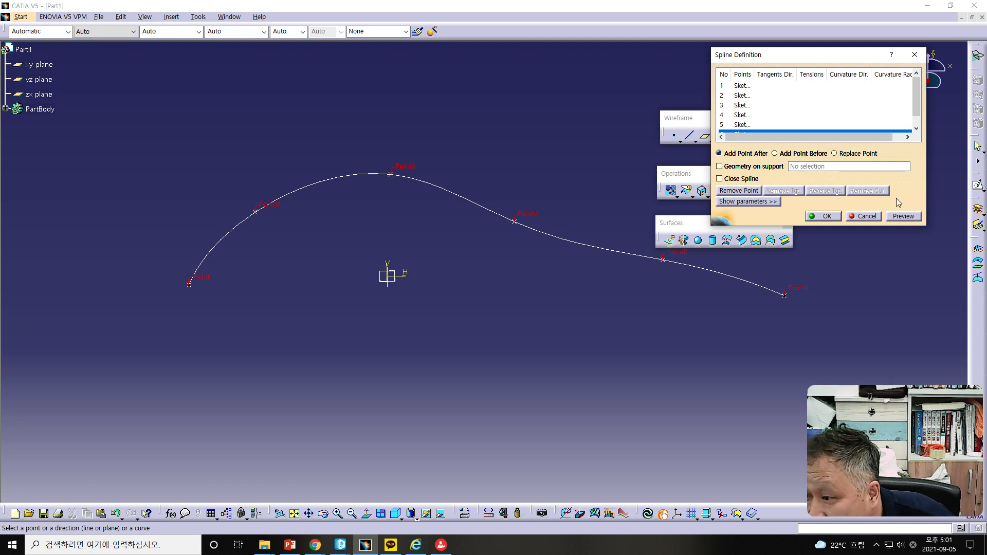
left_click(403, 170)
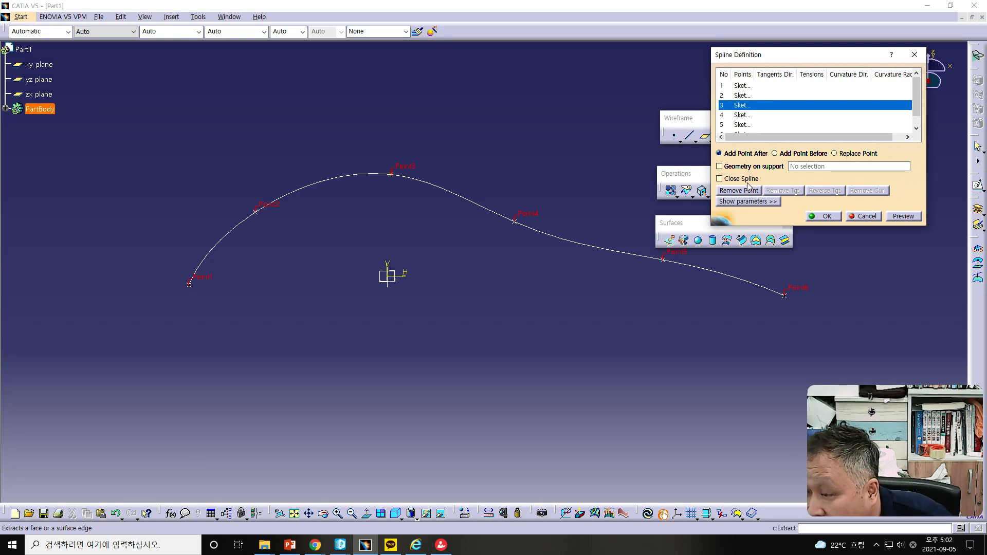
left_click(833, 154)
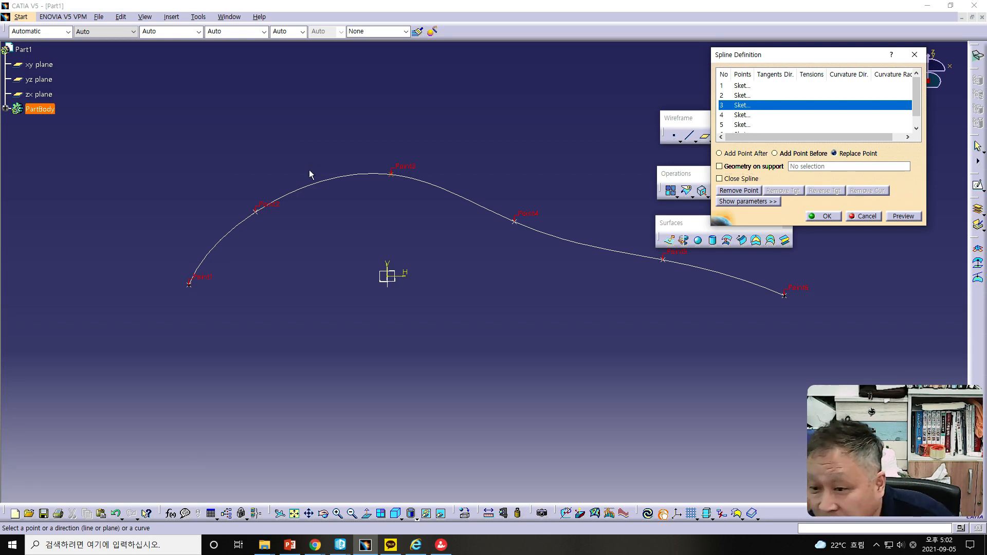
left_click(392, 174)
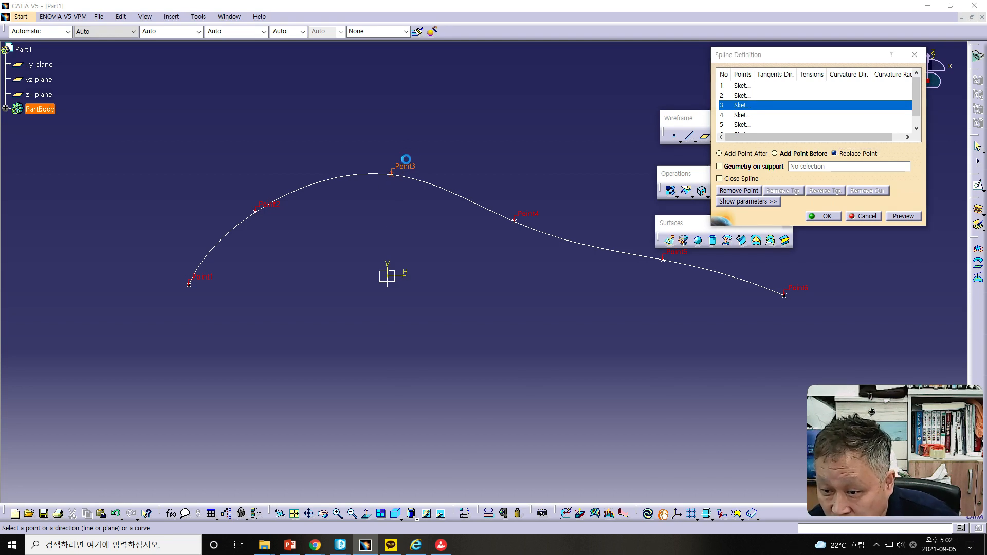
left_click(514, 221)
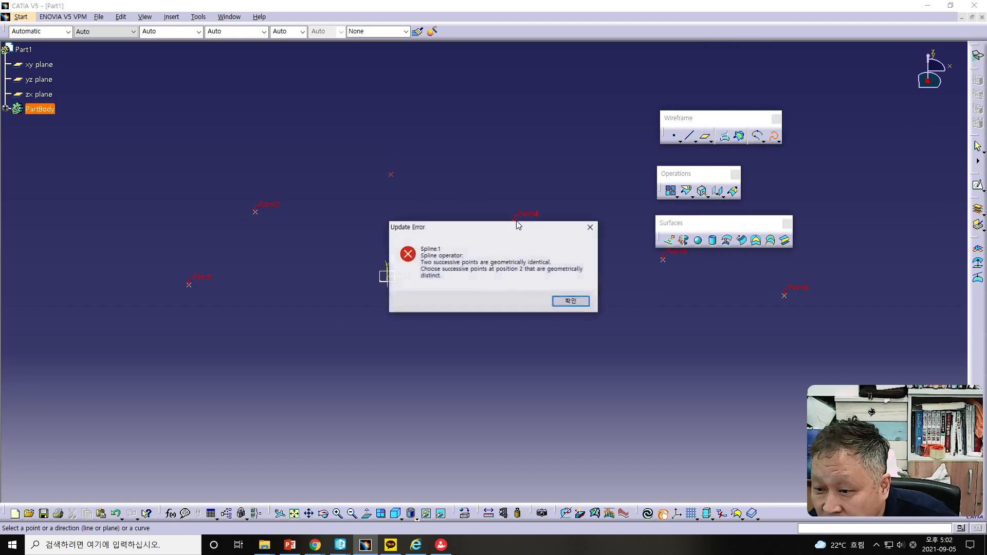
left_click(569, 301)
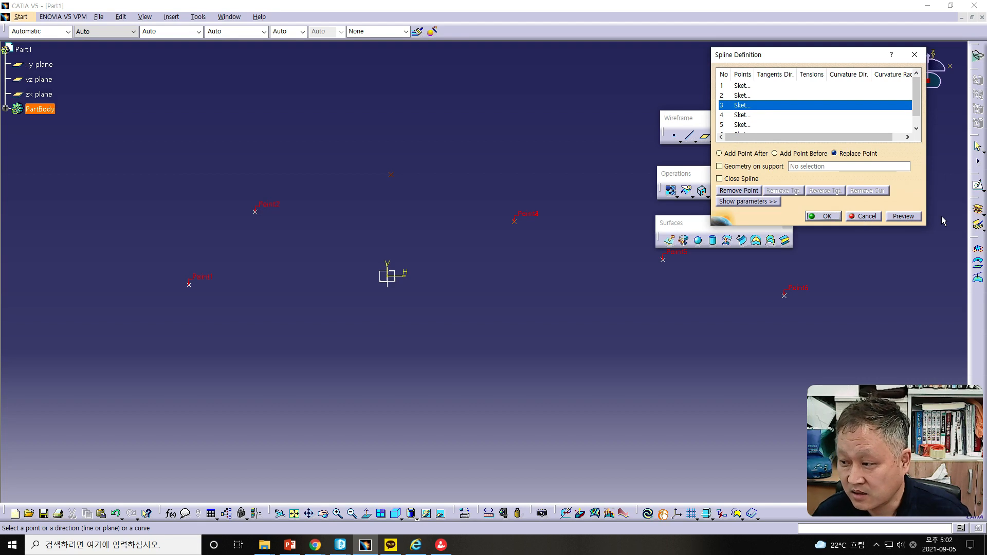
left_click(880, 219)
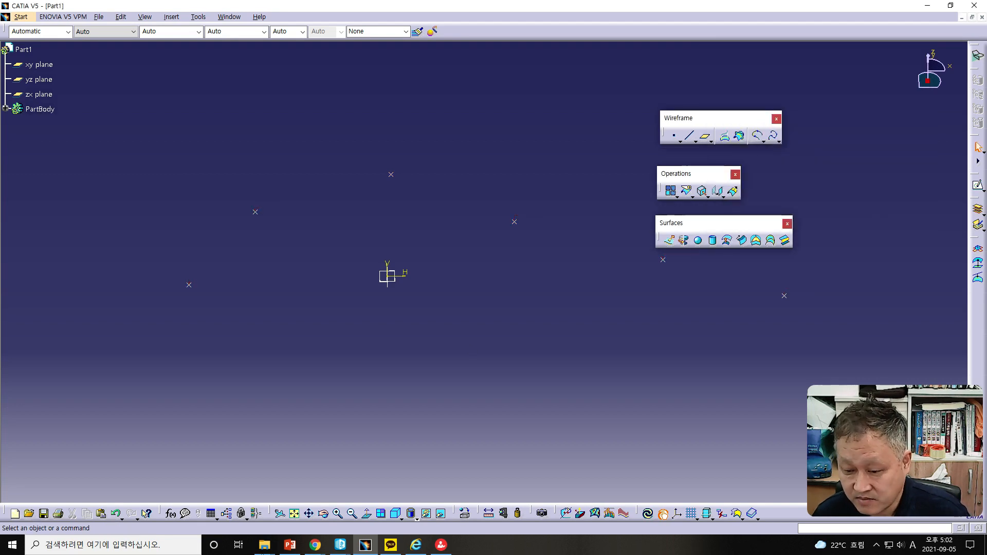
left_click(116, 514)
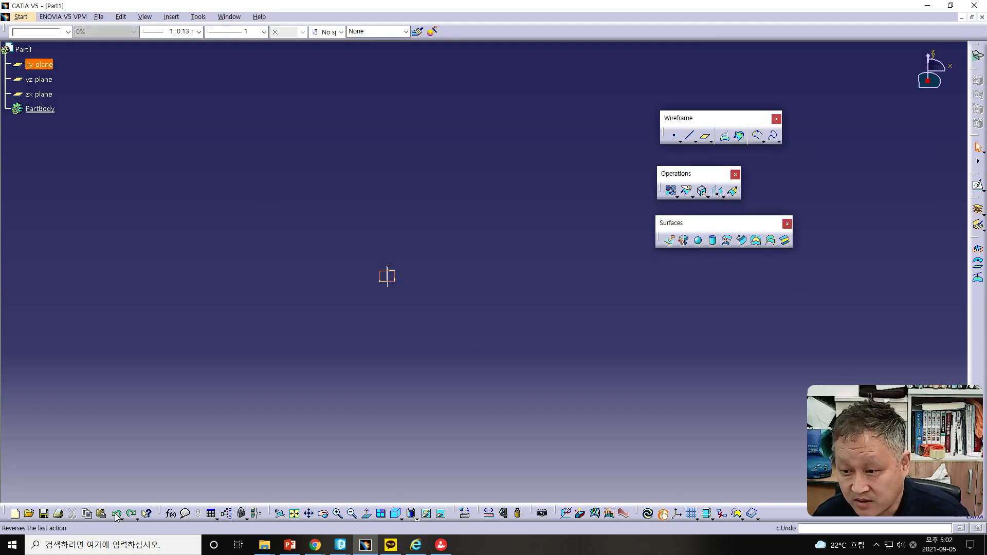
left_click(132, 514)
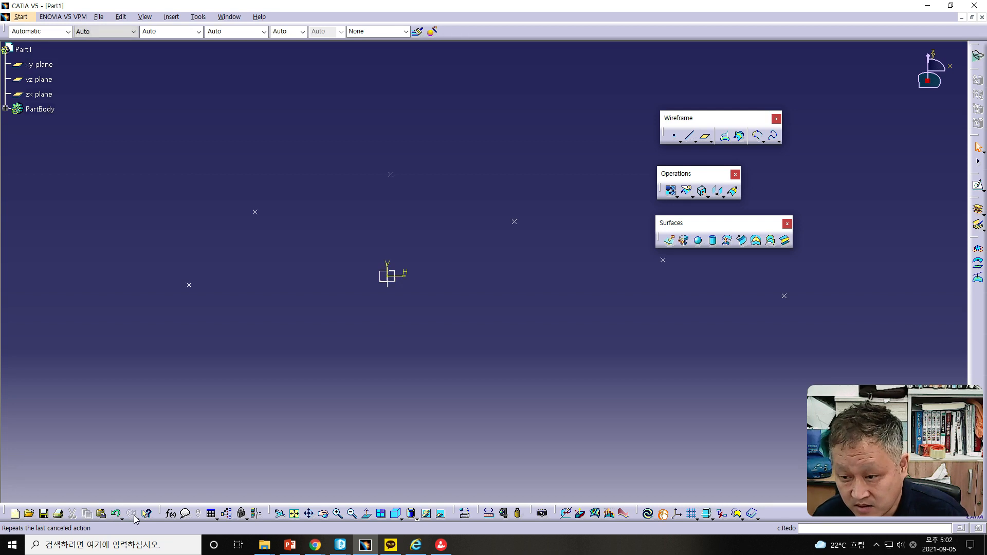
Step: Recreate the spline through all six sketch points in order from left to right
left_click(773, 135)
left_click(189, 286)
left_click(255, 213)
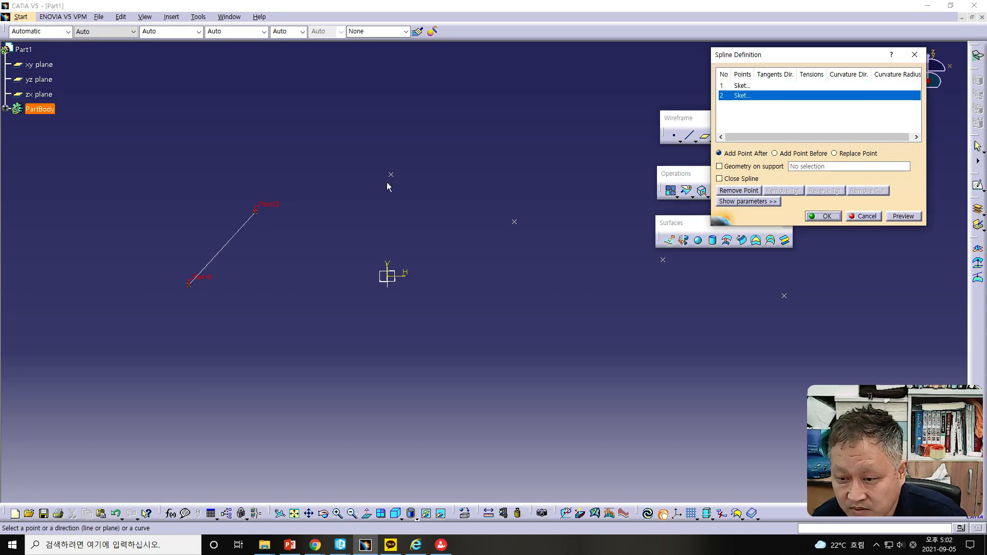
left_click(391, 176)
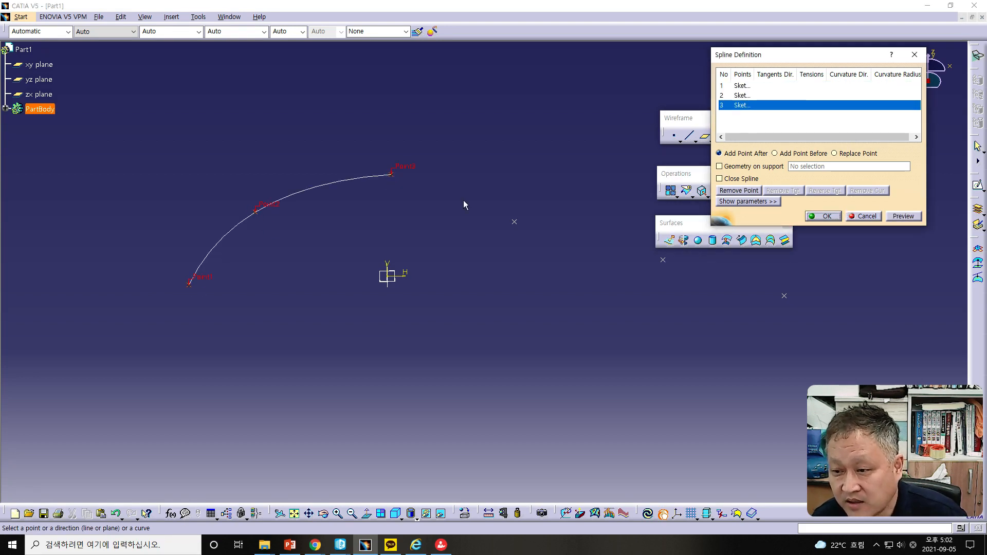
left_click(515, 225)
left_click(663, 260)
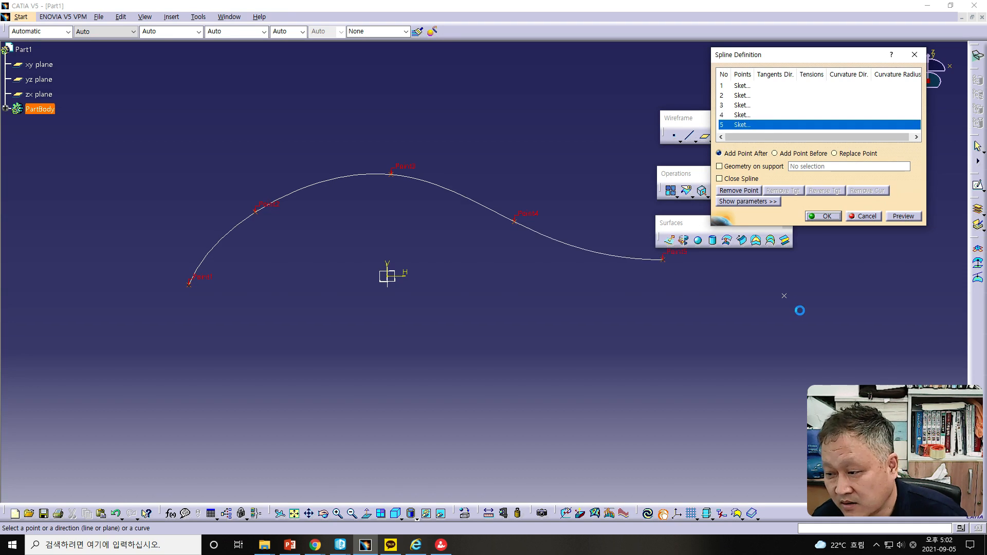
left_click(784, 296)
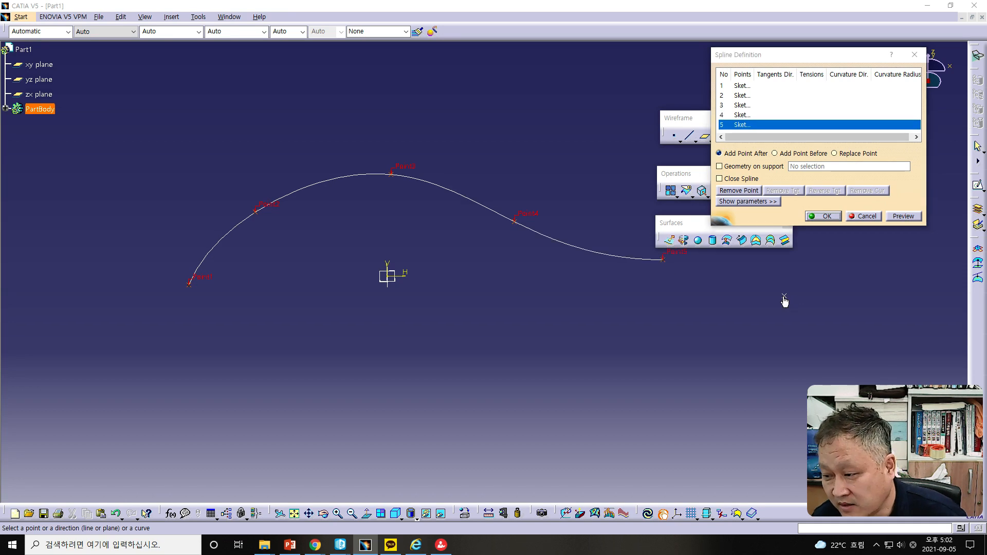
left_click(823, 217)
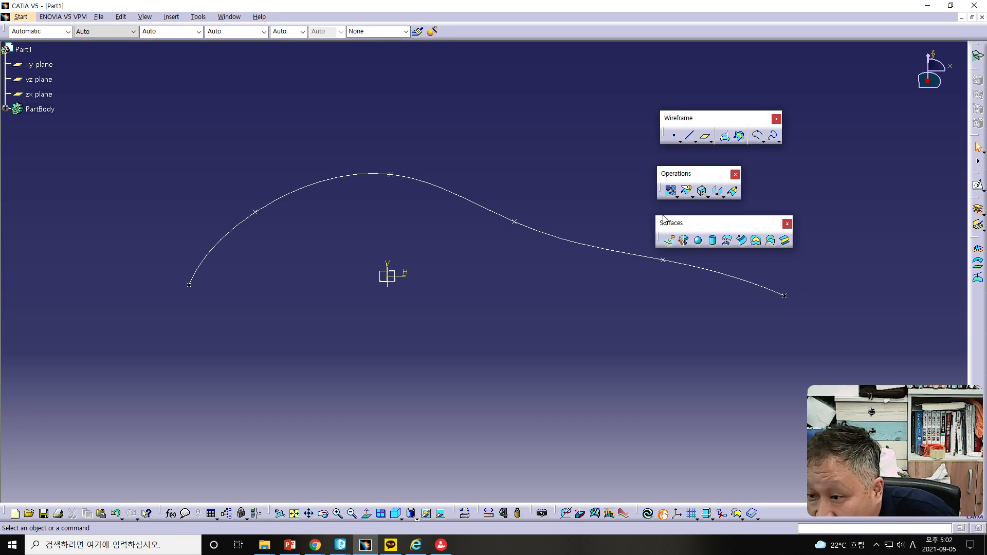
Step: Create a point midway between the second and fourth sketch points with ratio 0.5
left_click(673, 136)
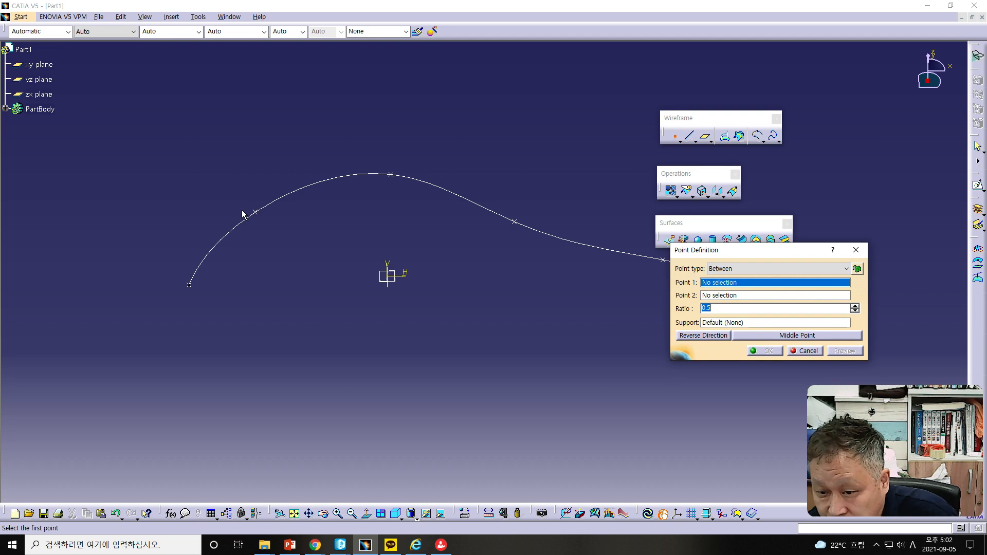
left_click(256, 219)
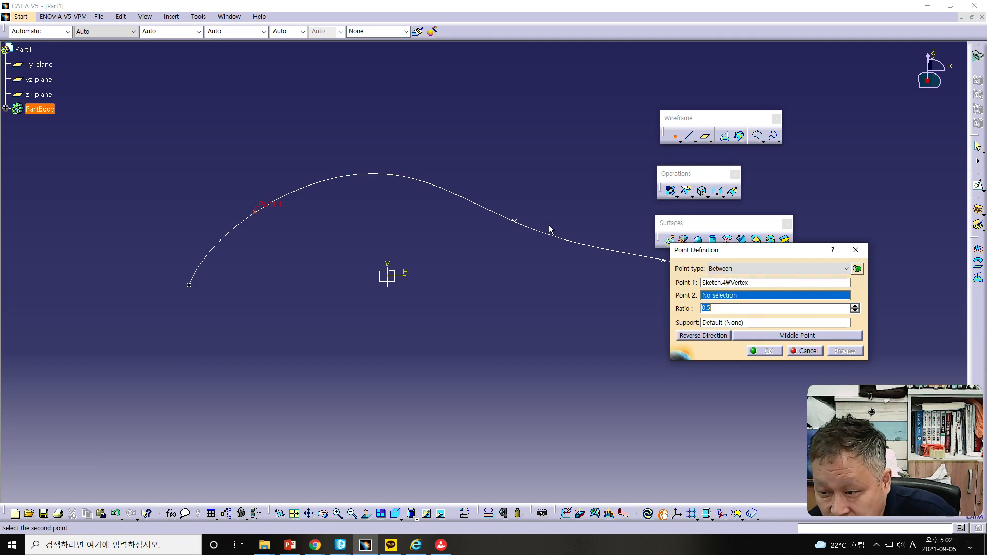
left_click(514, 223)
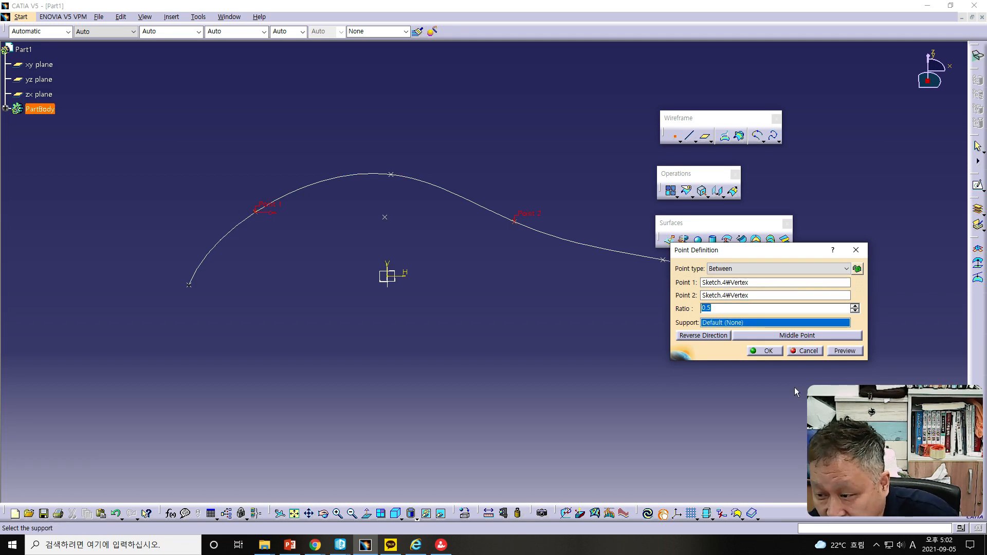
left_click(766, 351)
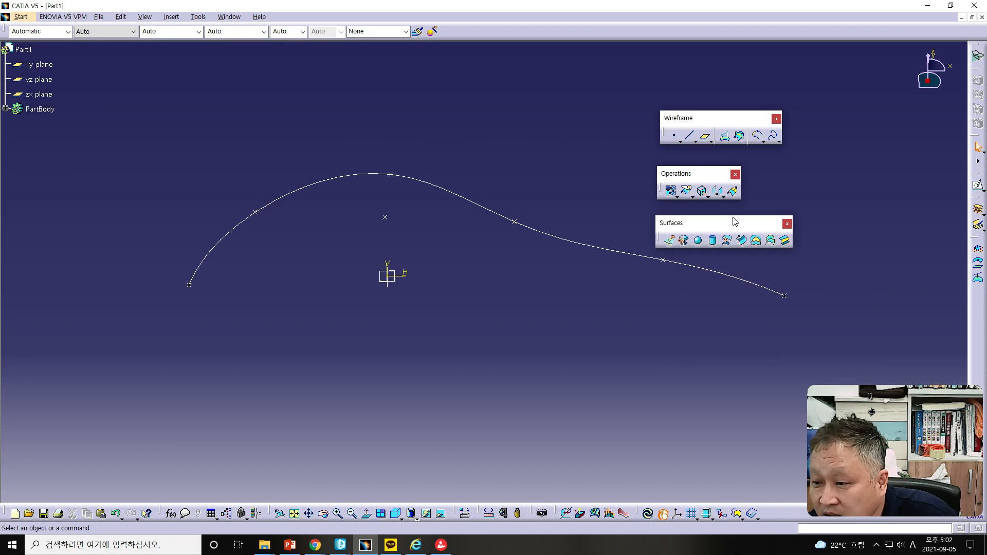
double_click(472, 204)
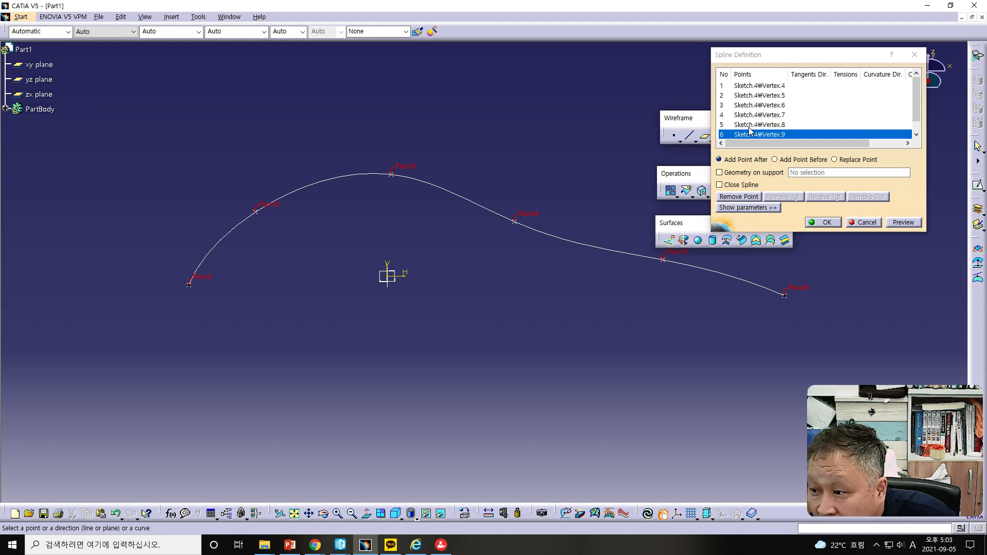
left_click(407, 171)
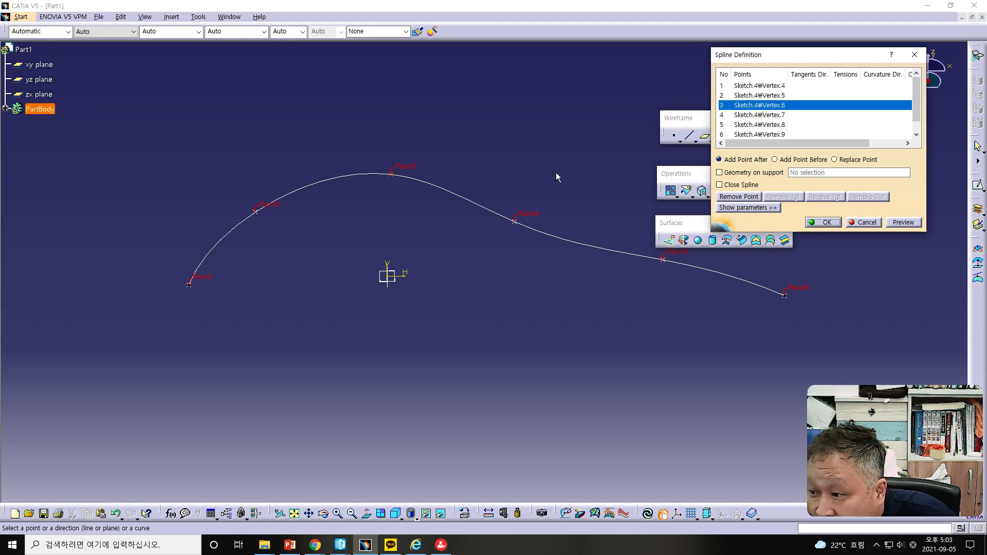
left_click(833, 160)
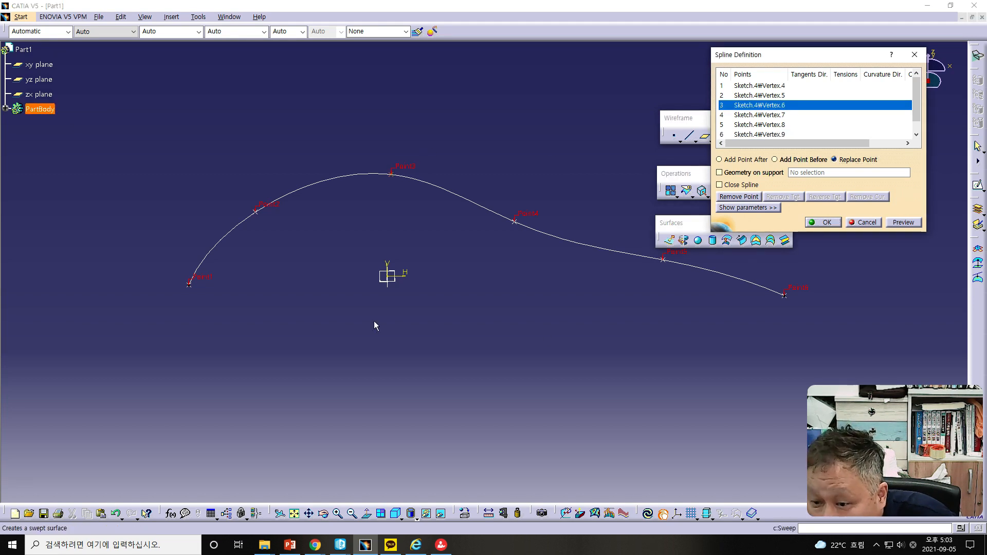
left_click(866, 223)
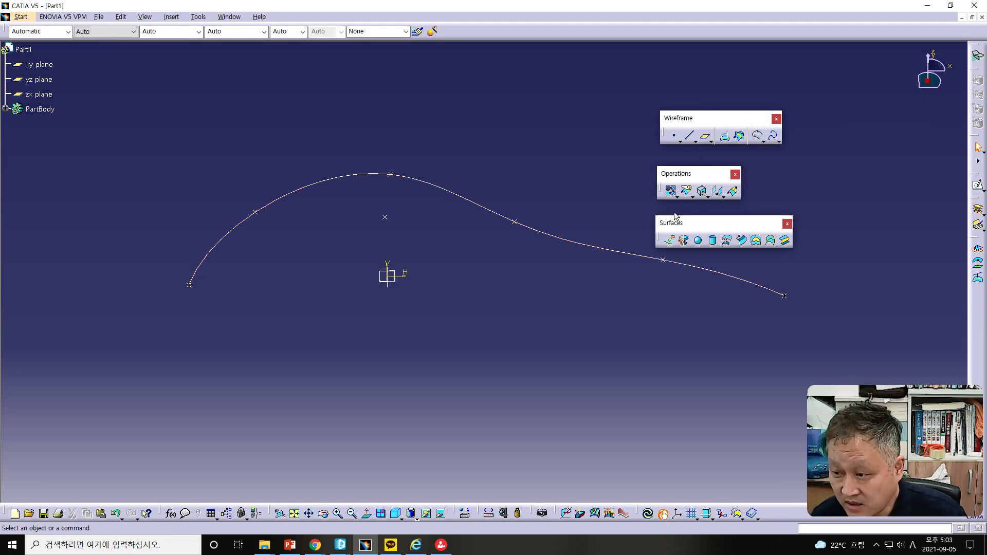
Step: Create a point by coordinates with X, Y and Z all set to 0 mm
left_click(675, 137)
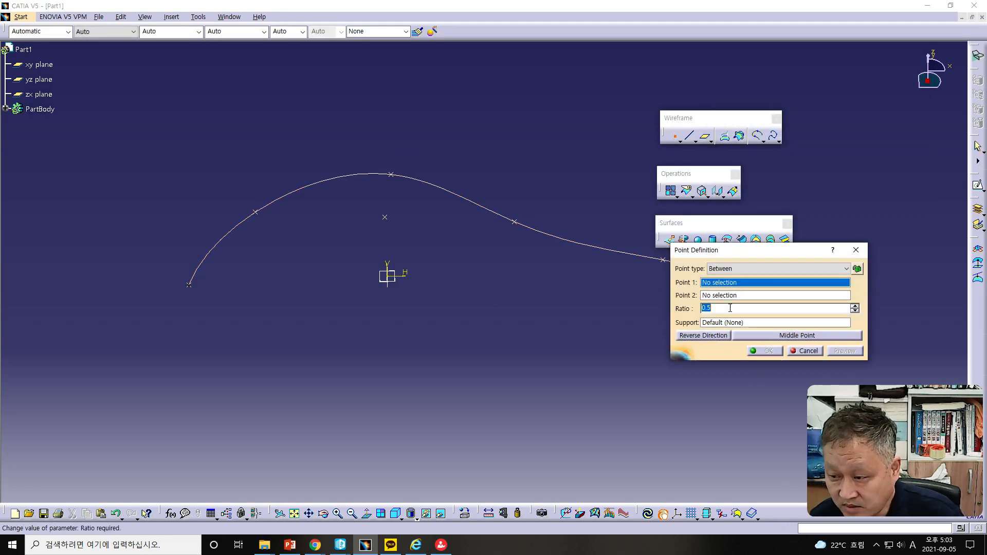
left_click(736, 270)
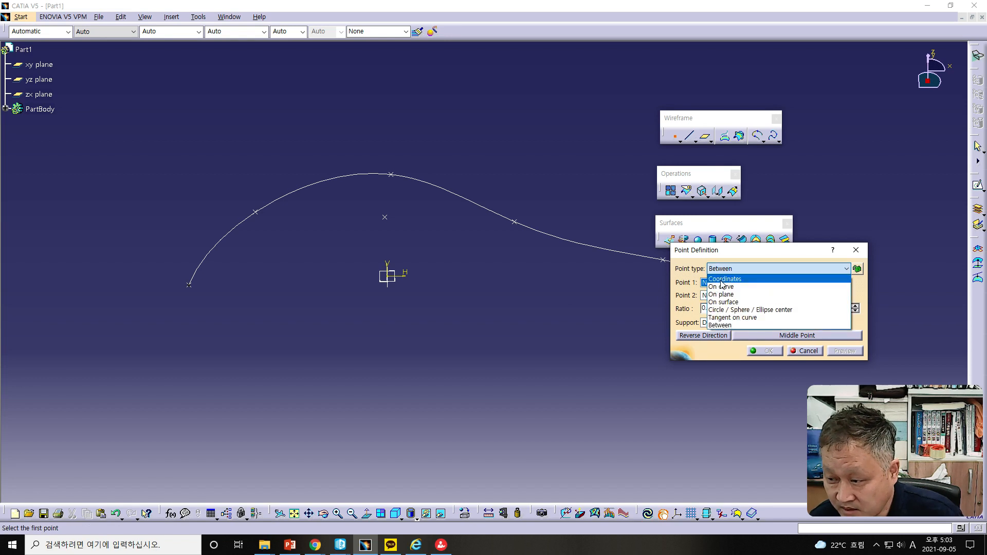
left_click(722, 280)
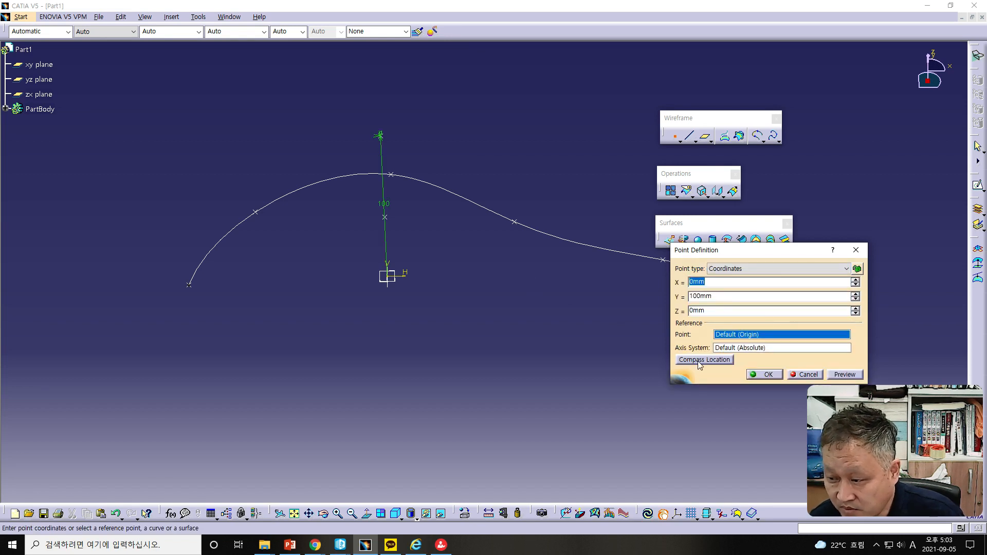
key("Tab")
type("0")
left_click(774, 376)
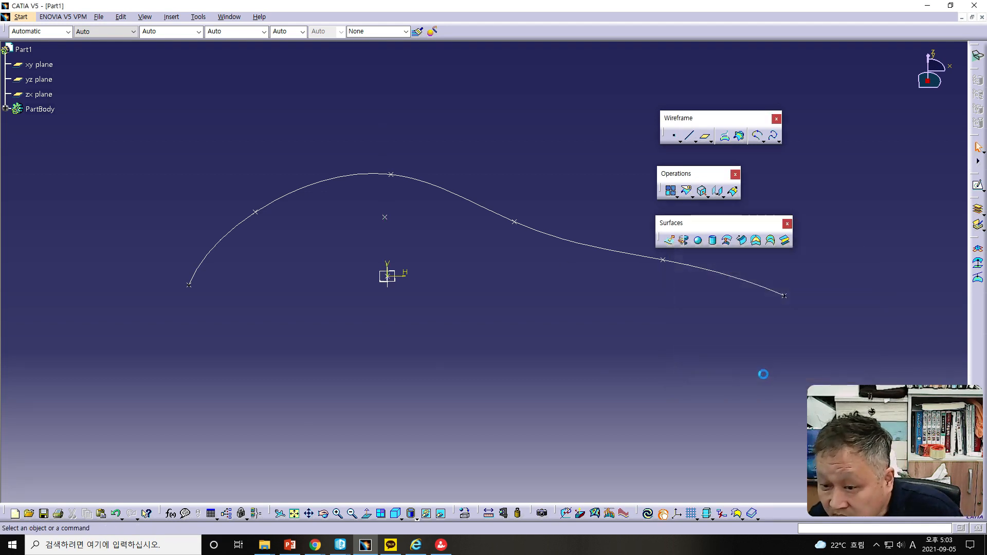
Step: Try to replace the spline's third point with a point at the origin using Replace Point
double_click(525, 228)
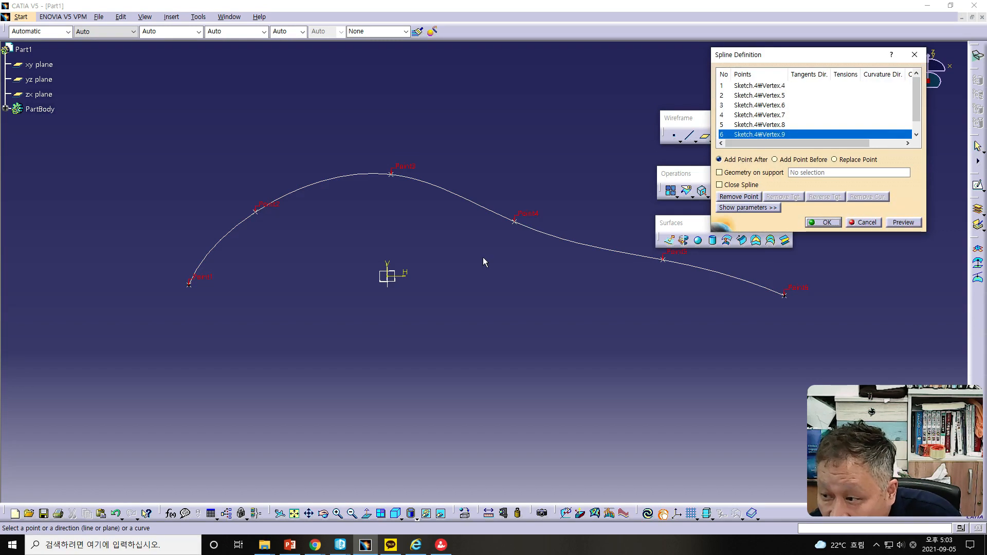
left_click(834, 159)
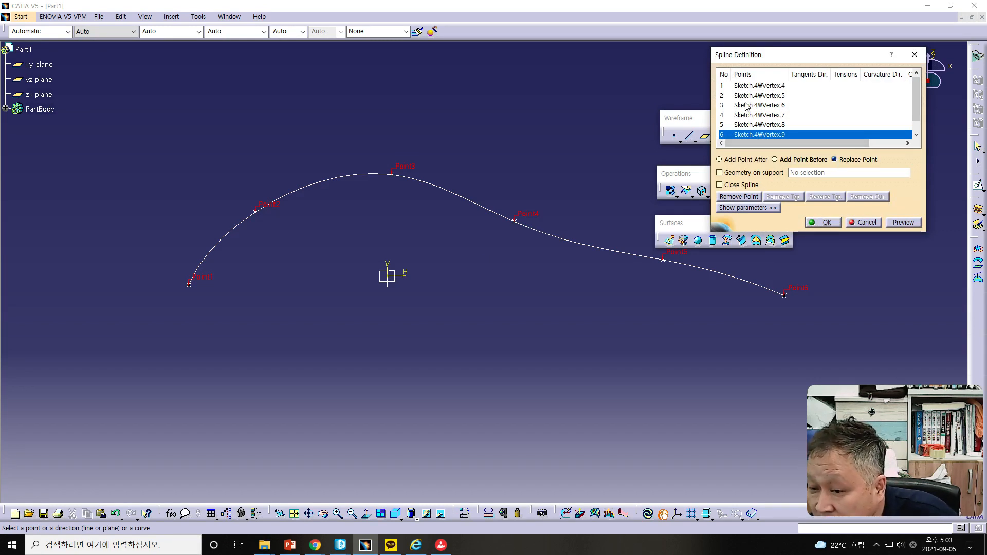
left_click(406, 165)
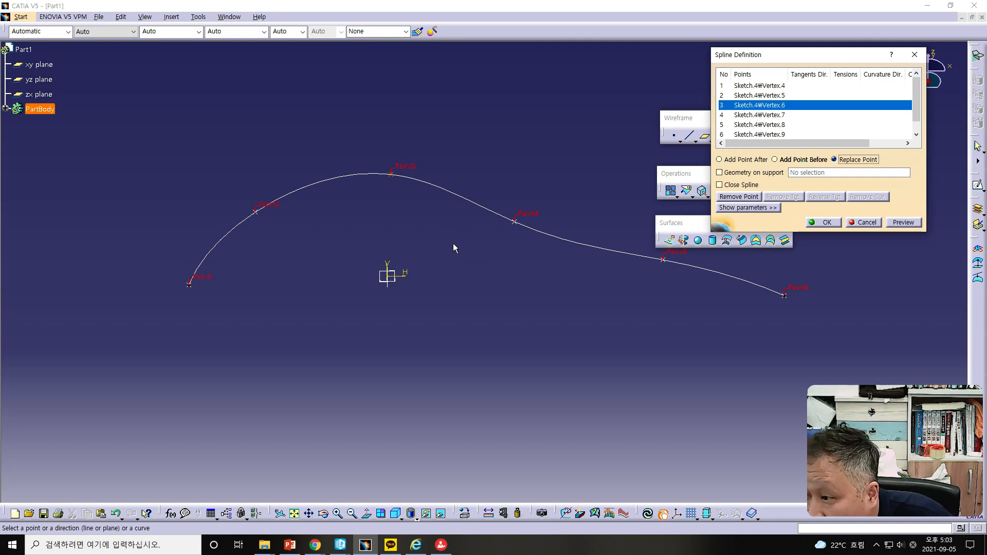
left_click(445, 191)
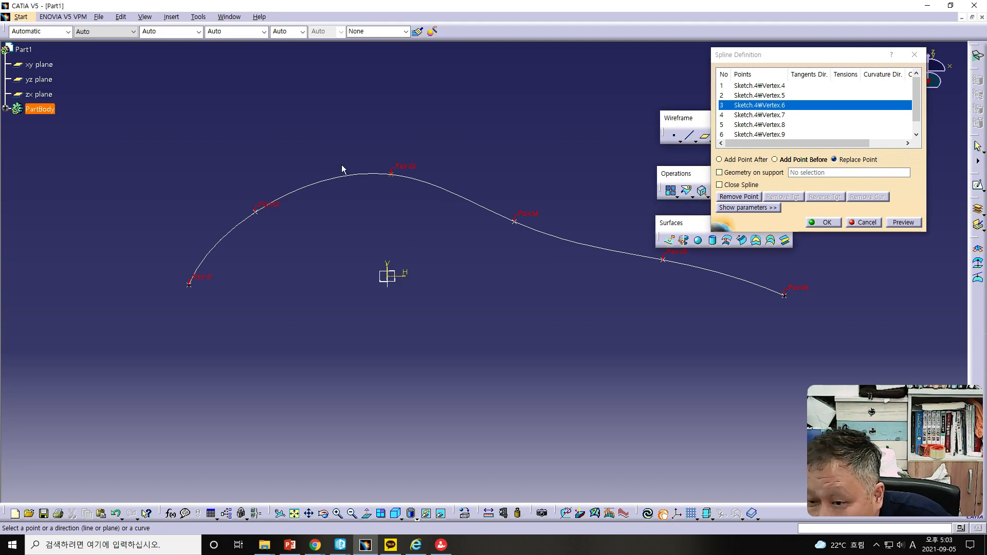
left_click(388, 280)
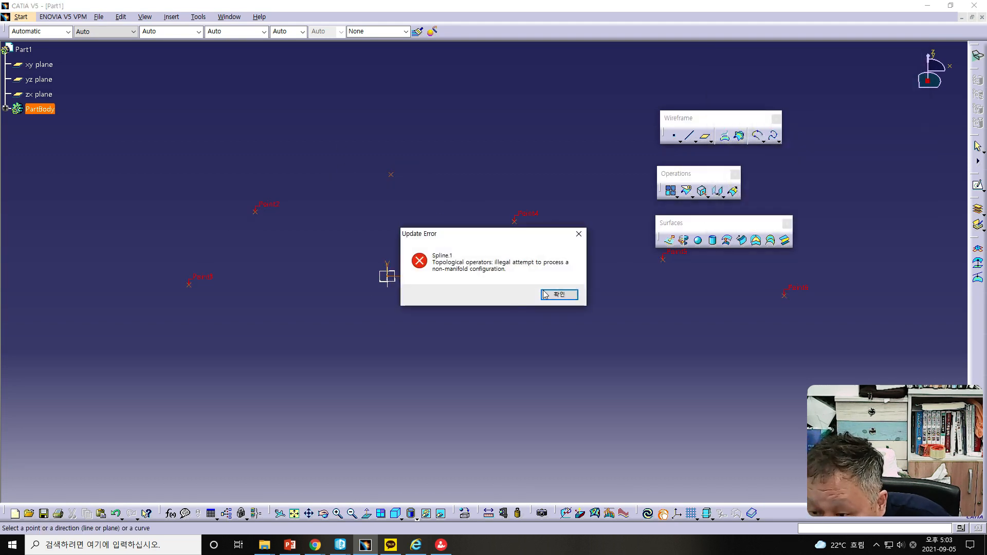
left_click(561, 294)
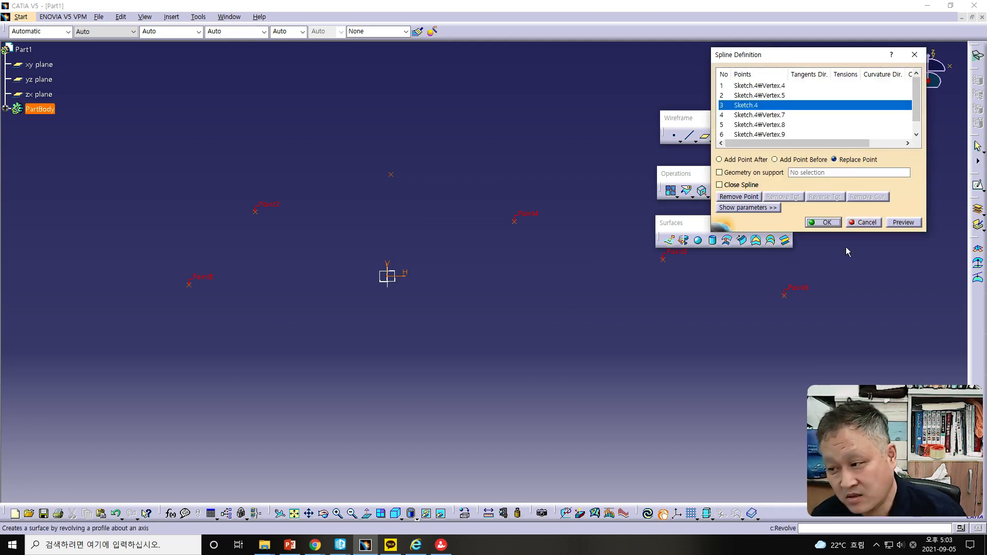
left_click(823, 222)
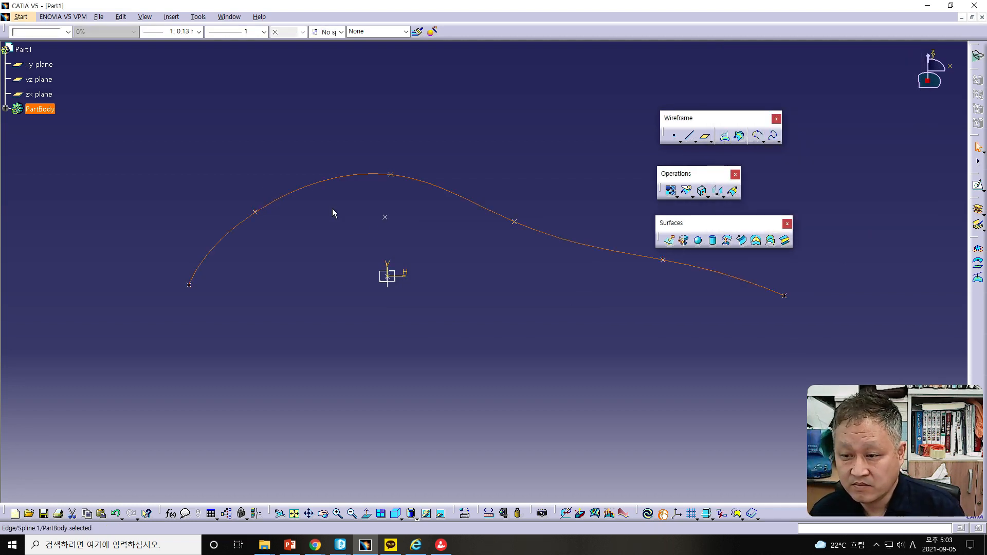
Step: Edit the spline to remove its last point and its third point at the top of the wave
left_click(385, 218)
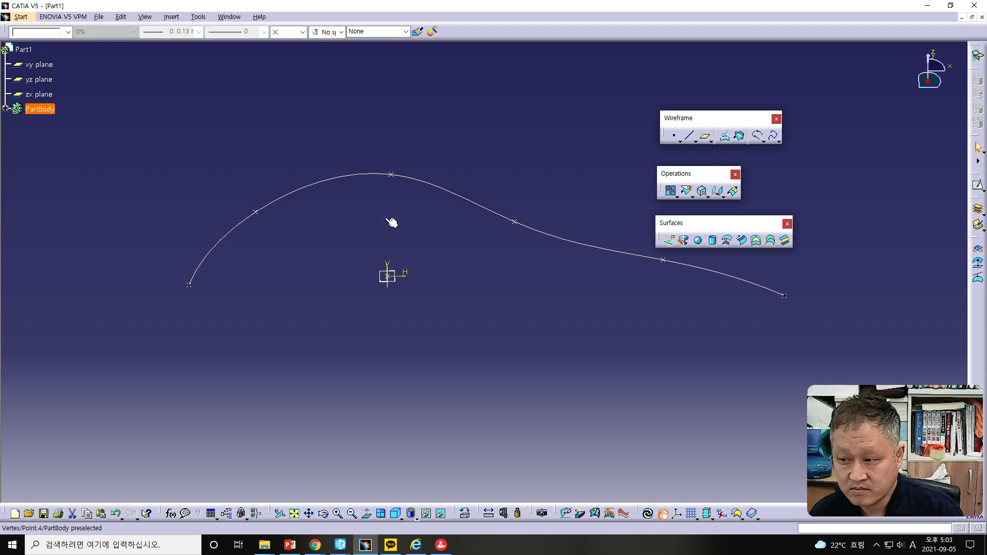
double_click(562, 244)
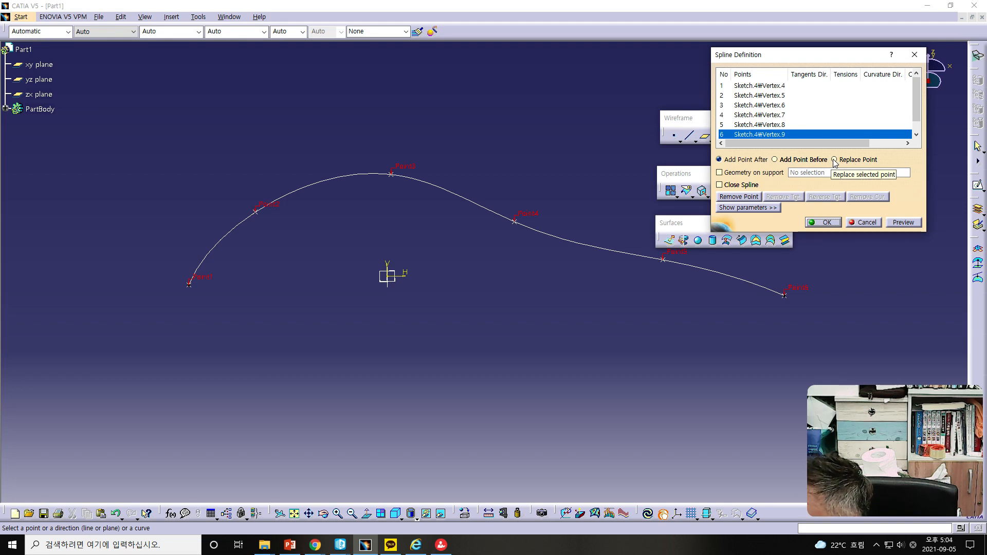
left_click(739, 197)
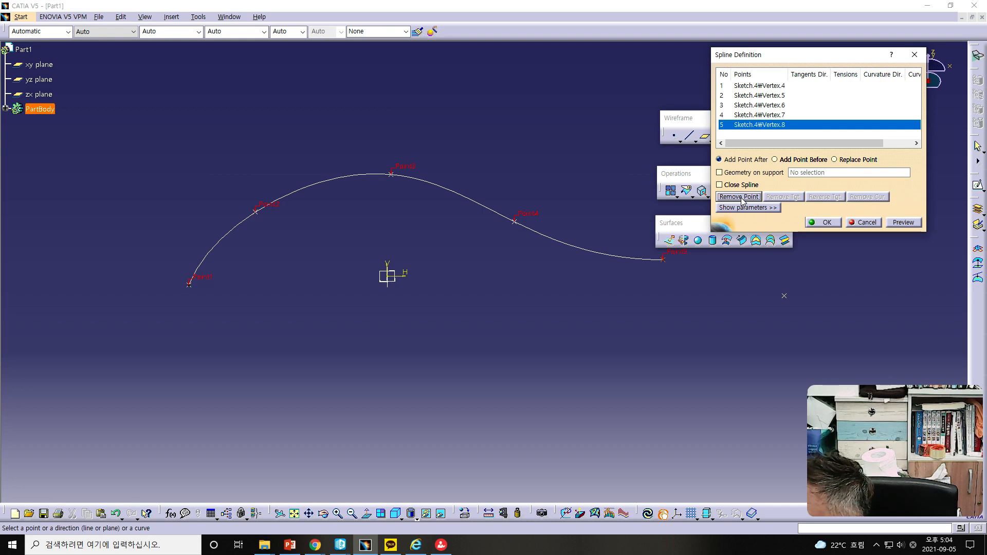
left_click(402, 174)
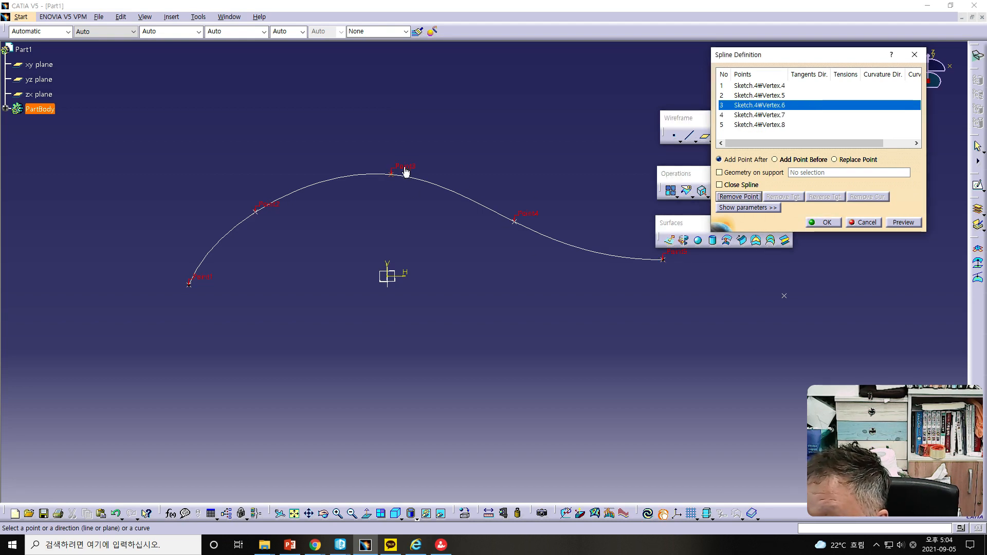
left_click(738, 196)
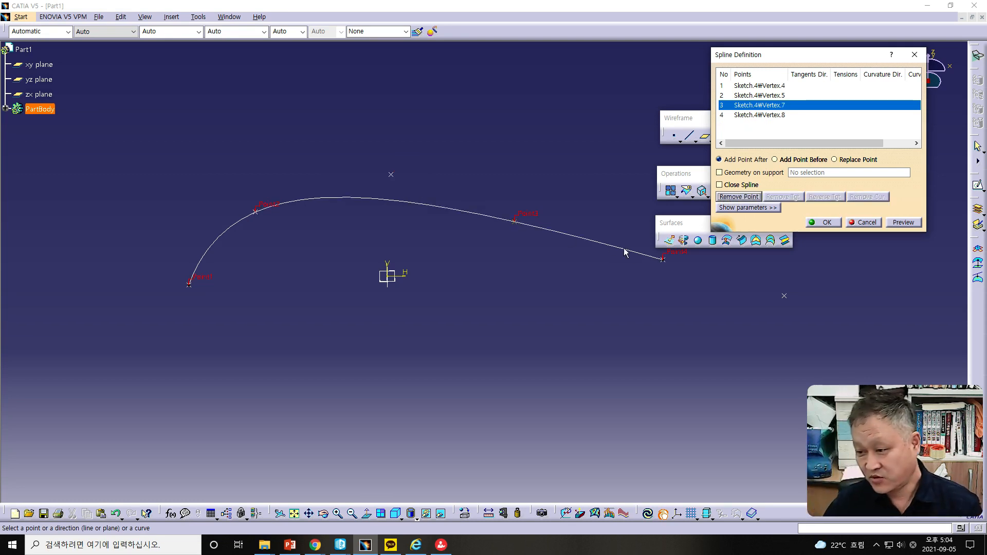
left_click(832, 225)
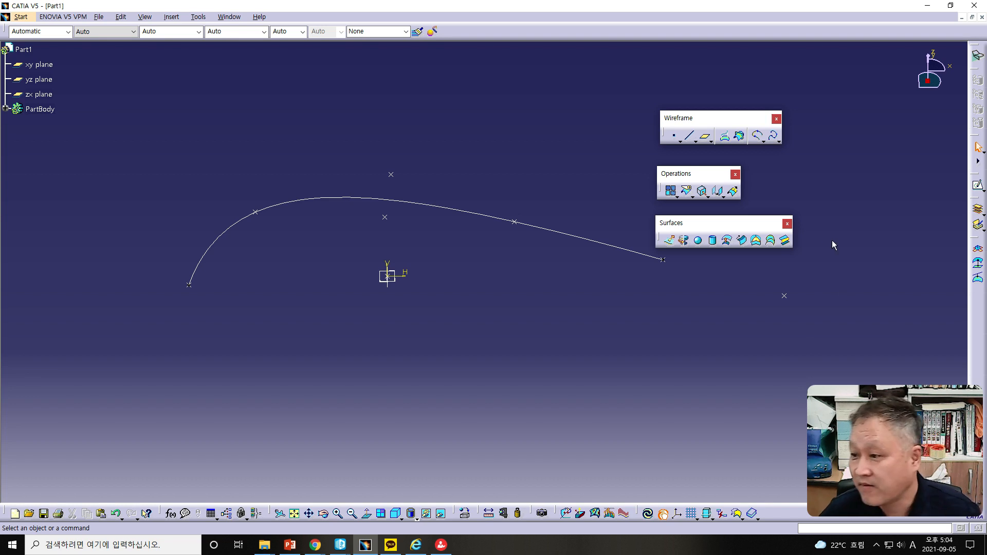
Step: Open the curve flyout to reach the Helix tool
left_click(779, 140)
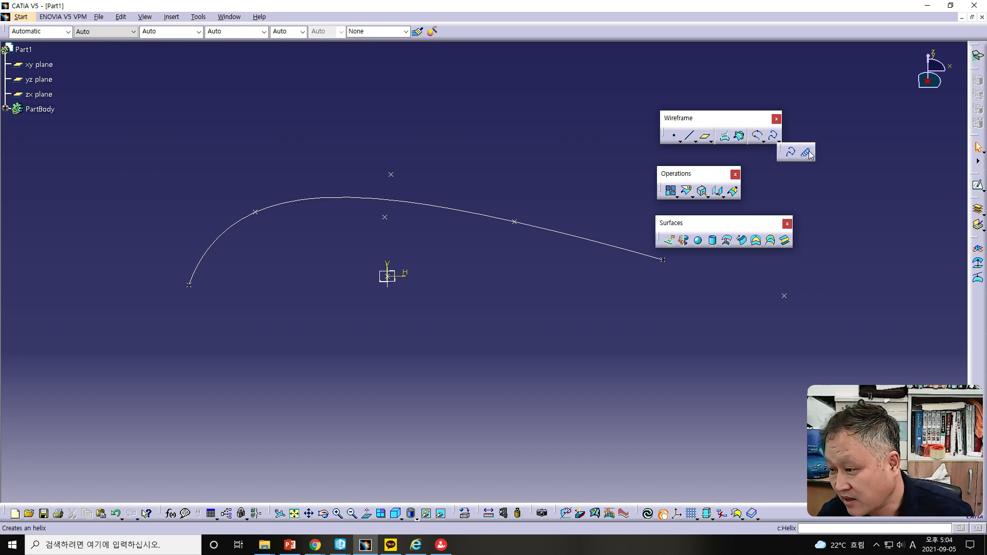